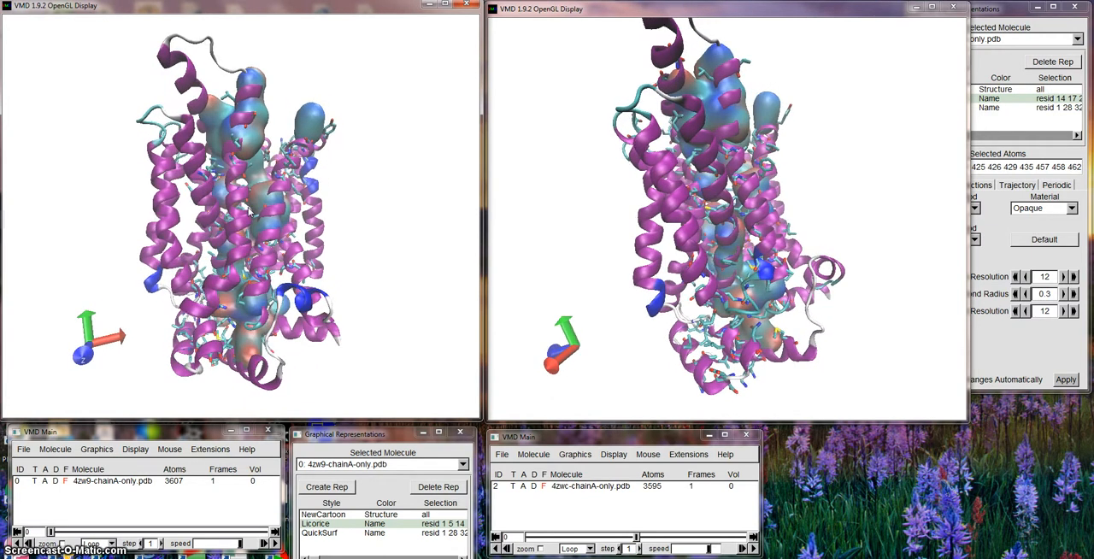
# Bring up the 4zwc representations and review the NewCartoon selection and the start of the Licorice residue selection.
pyautogui.moveTo(366, 557)
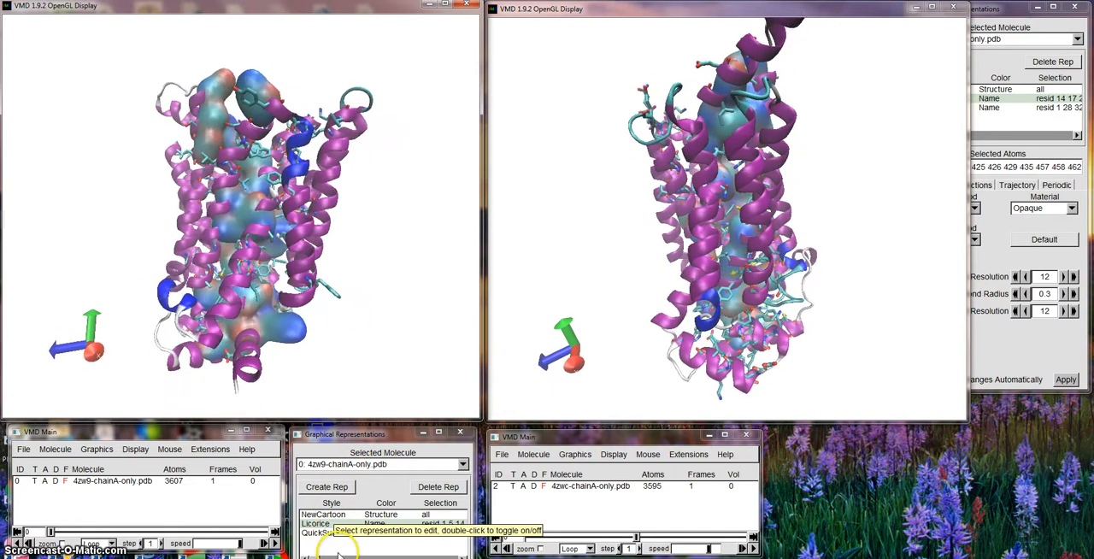
pyautogui.click(983, 12)
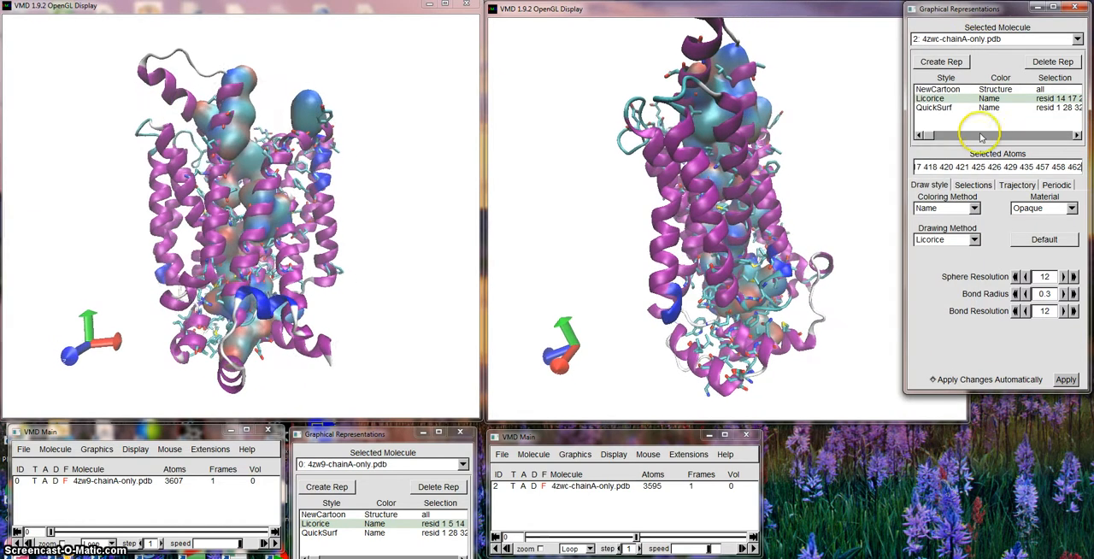
pyautogui.click(944, 88)
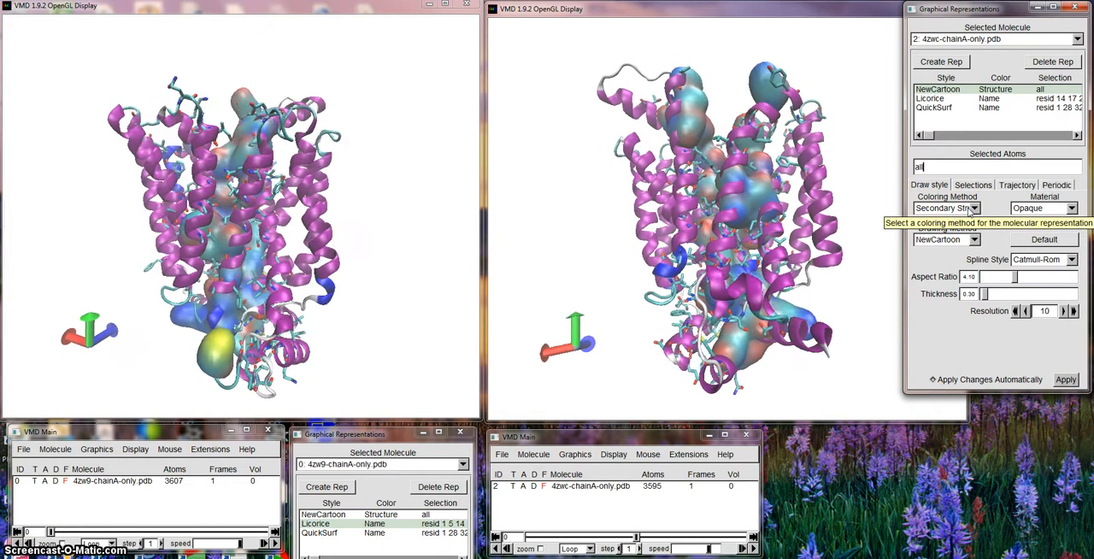
pyautogui.click(930, 98)
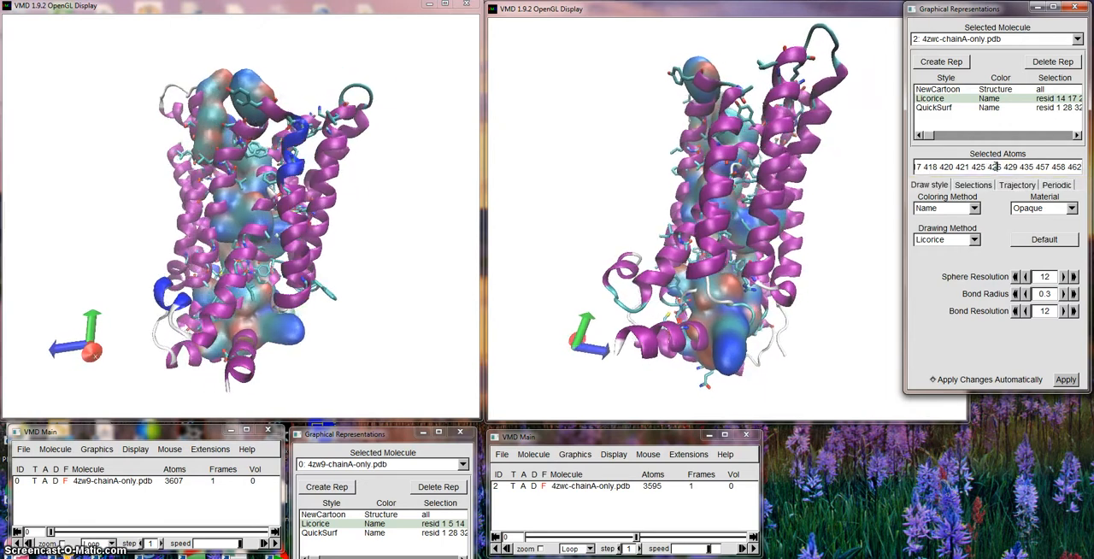
pyautogui.press('Home')
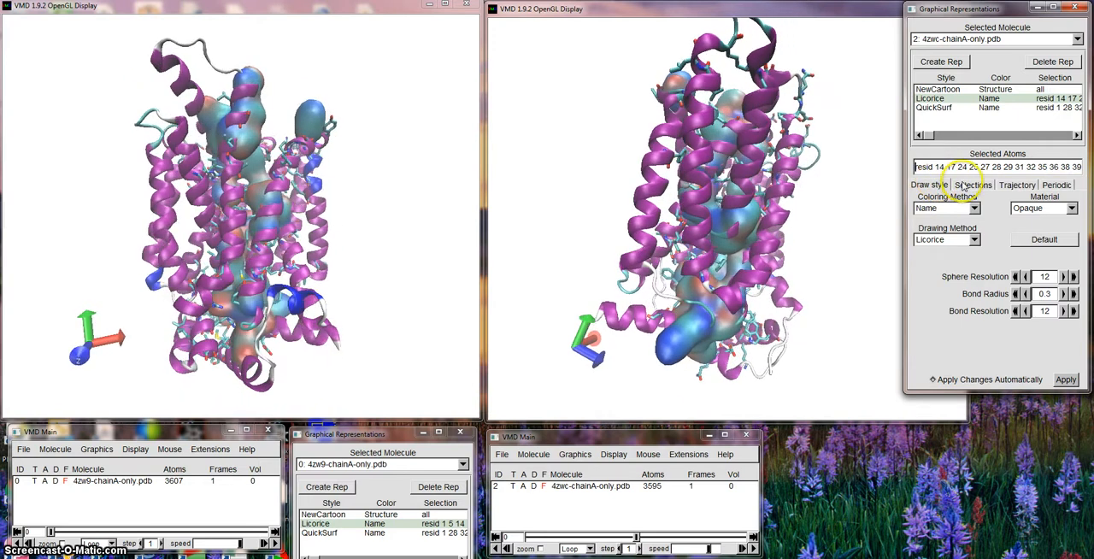
# Look through the chain, segid, segname and resid selection keywords for the 4zwc Licorice representation and list the resid values.
pyautogui.click(972, 184)
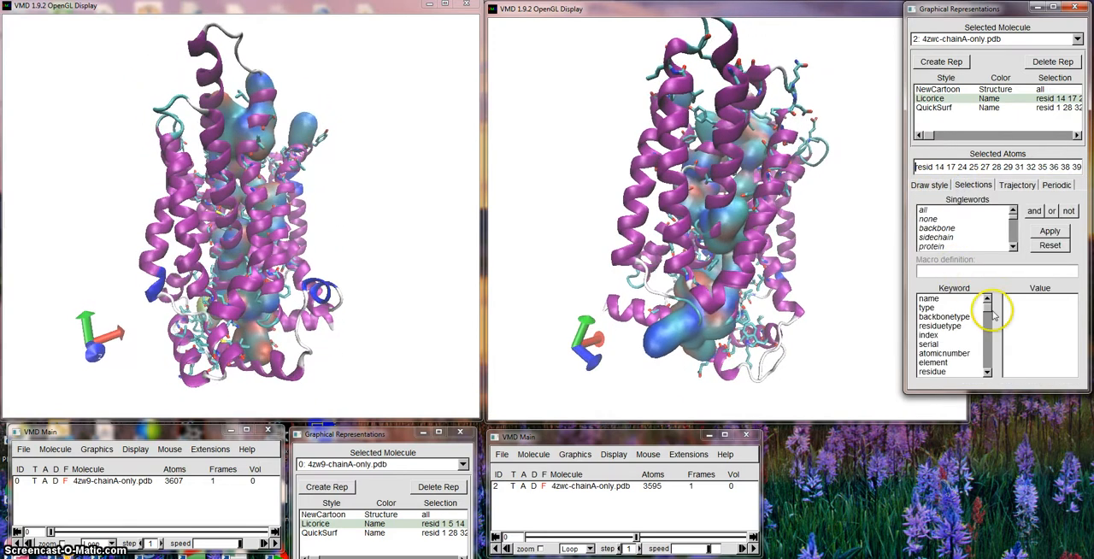
pyautogui.moveTo(988, 304); pyautogui.dragTo(988, 328)
pyautogui.scroll(2, 988, 328)
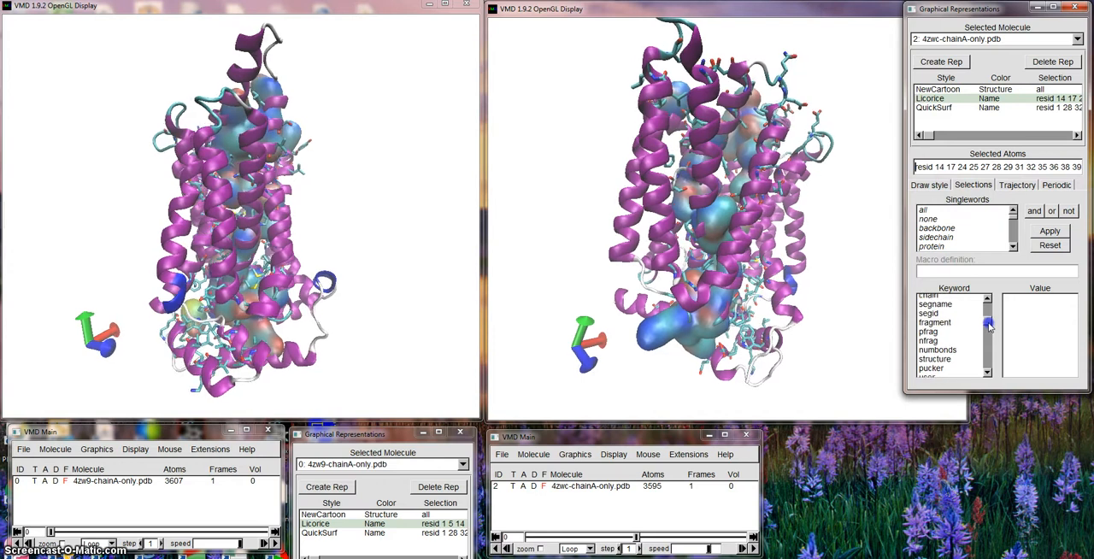
pyautogui.click(932, 306)
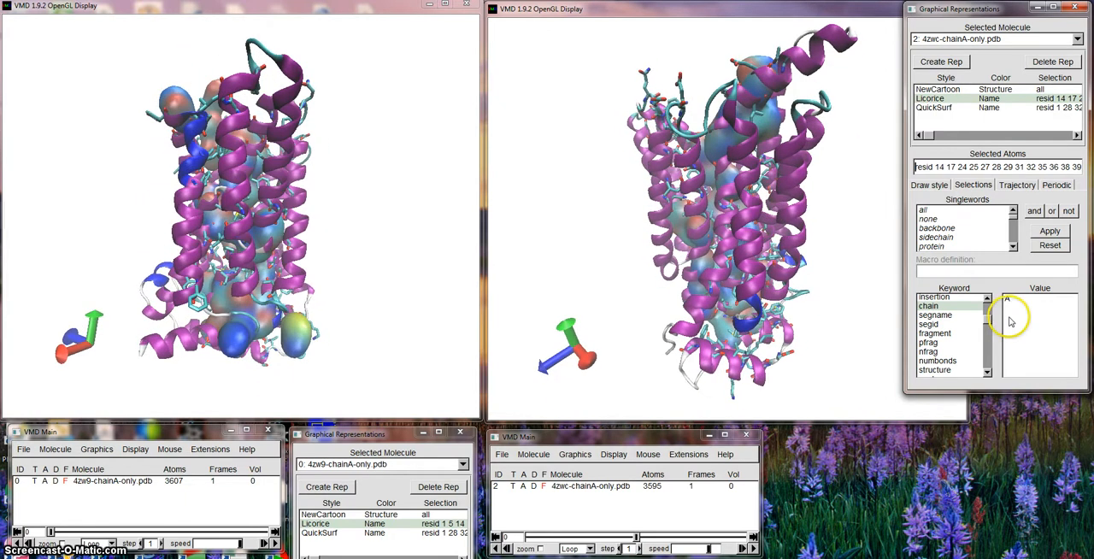
pyautogui.click(935, 333)
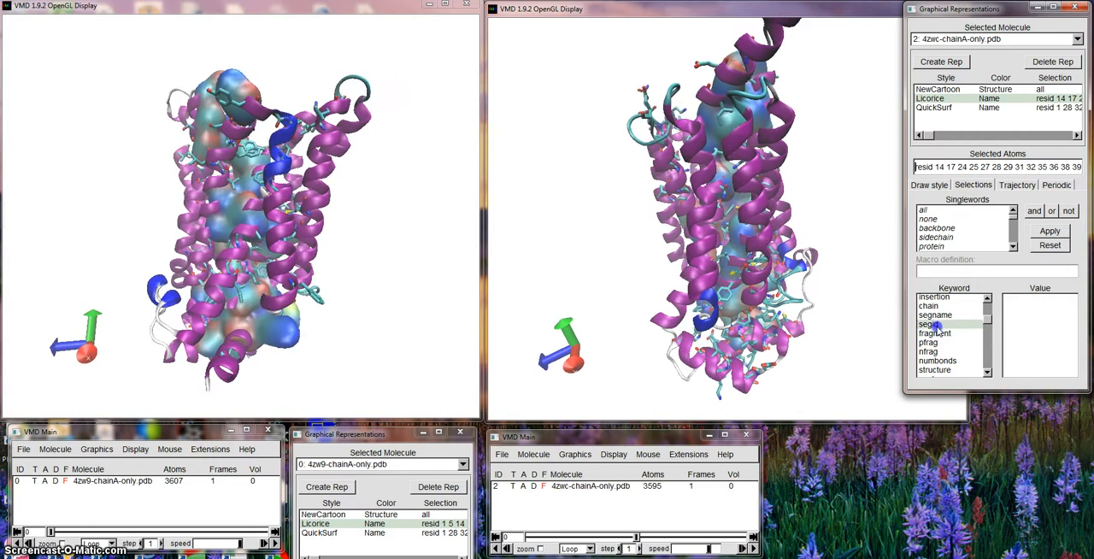
pyautogui.click(935, 314)
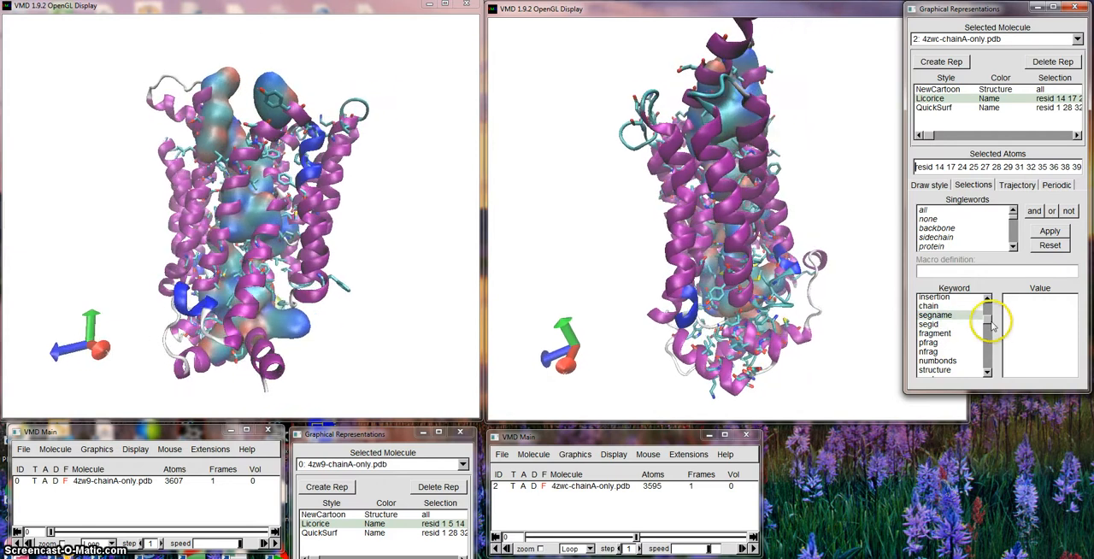
pyautogui.moveTo(988, 321); pyautogui.dragTo(988, 315)
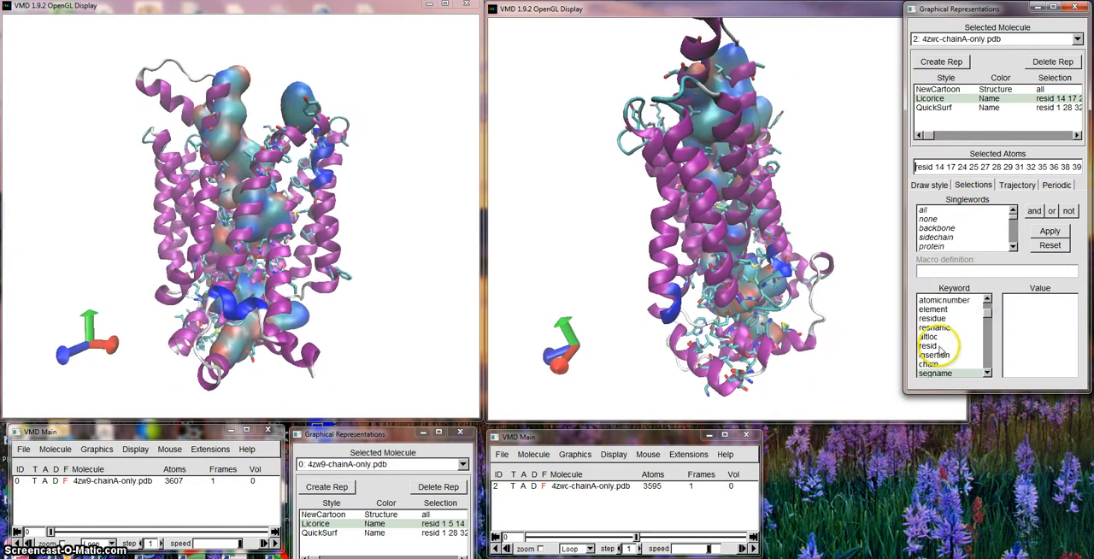
pyautogui.click(928, 345)
pyautogui.click(1008, 310)
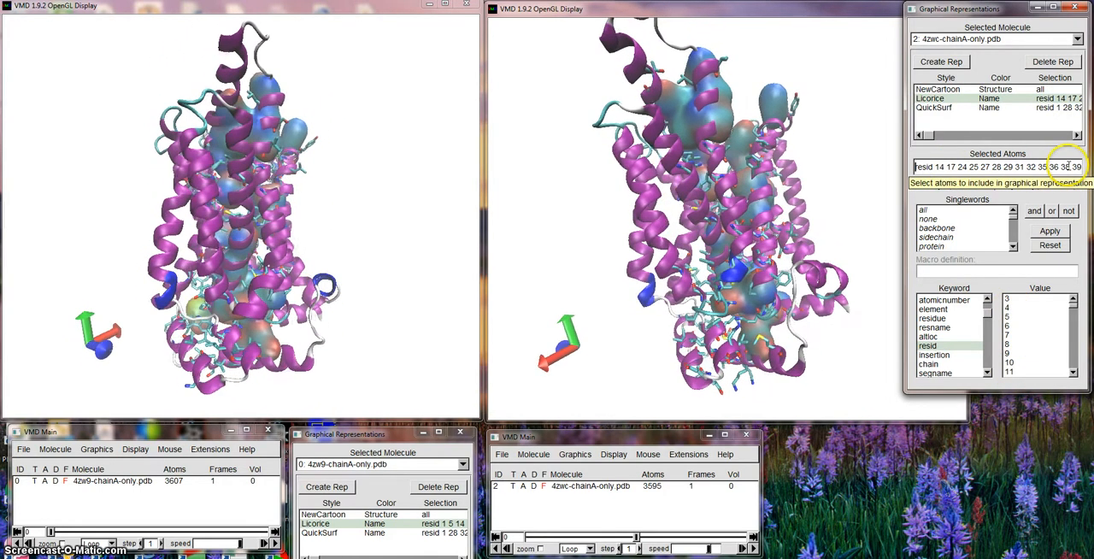
# Switch to Word to check the PoreWalker pore residue lists, then return to VMD and inspect the 4zwc QuickSurf representation's selection.
pyautogui.hotkey('alt', 'Tab')
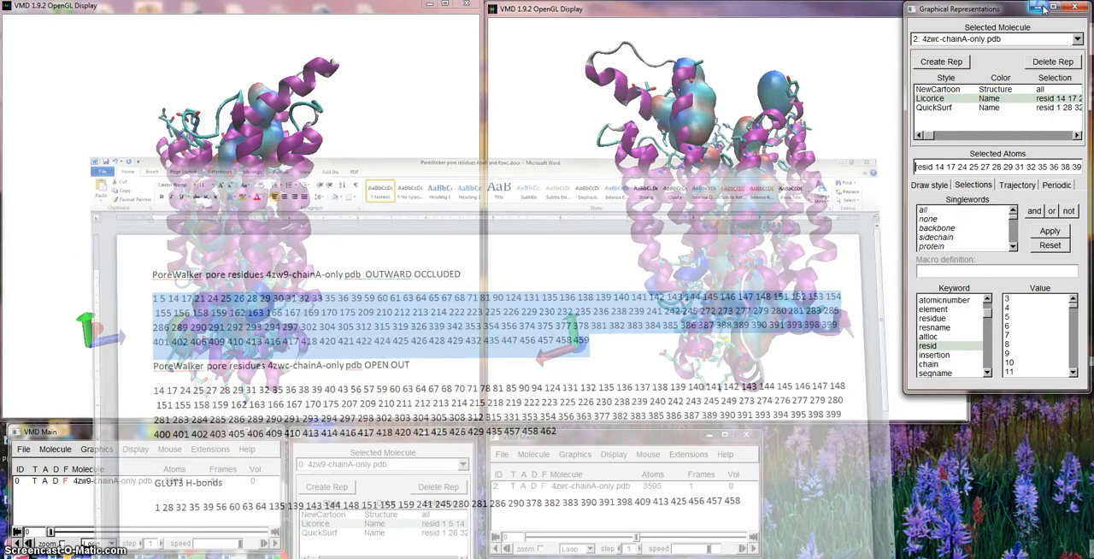
pyautogui.click(1044, 4)
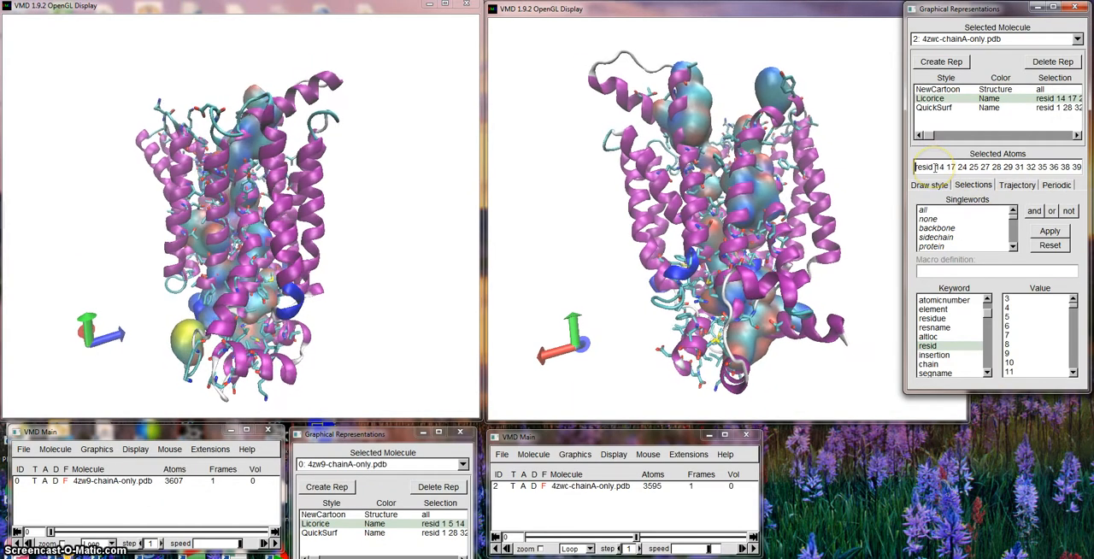
pyautogui.click(935, 109)
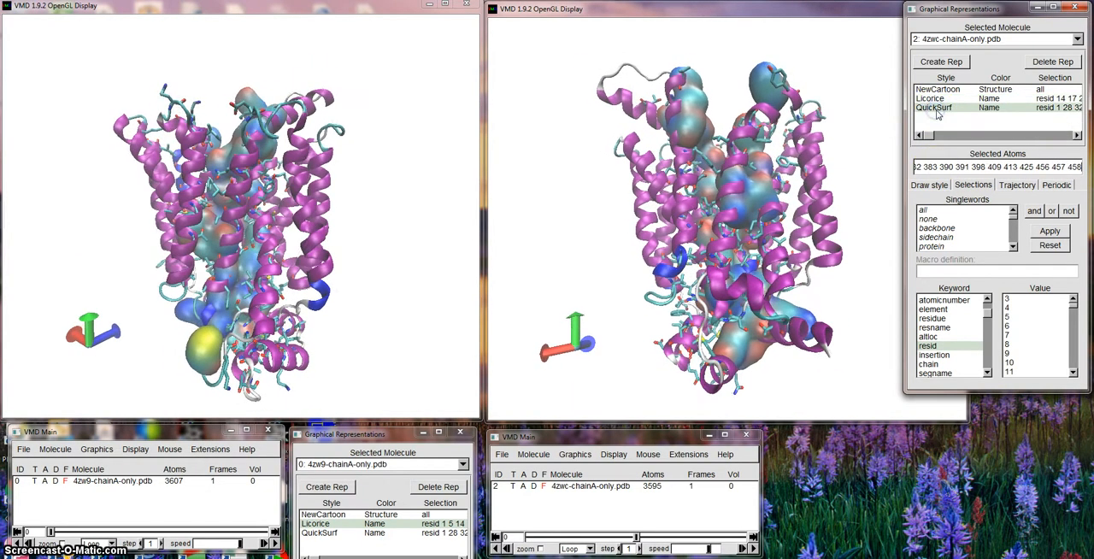
# Change the drawing method of the 4zwc pore residues from Licorice to QuickSurf.
pyautogui.click(933, 99)
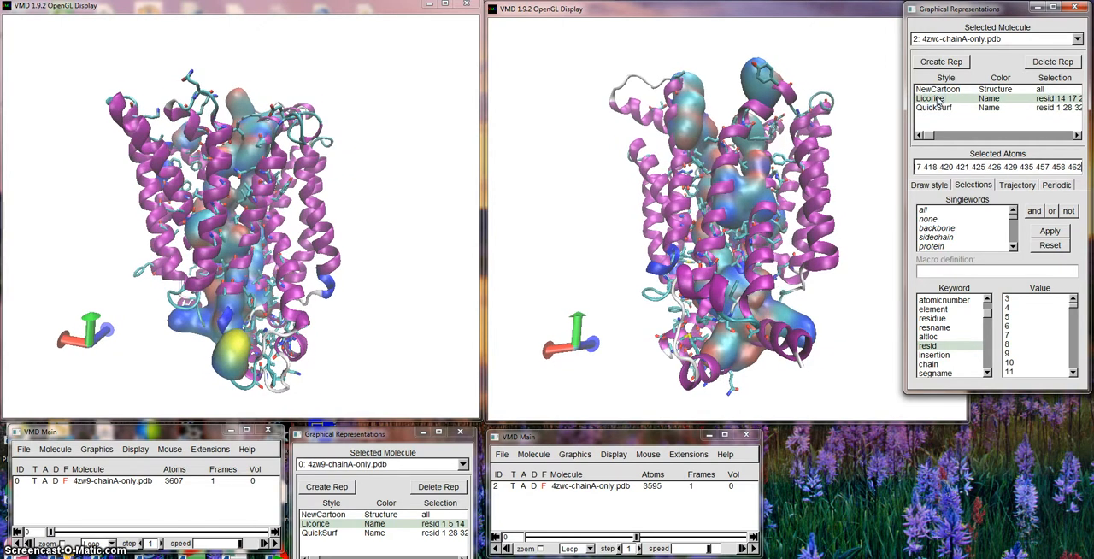
pyautogui.click(929, 186)
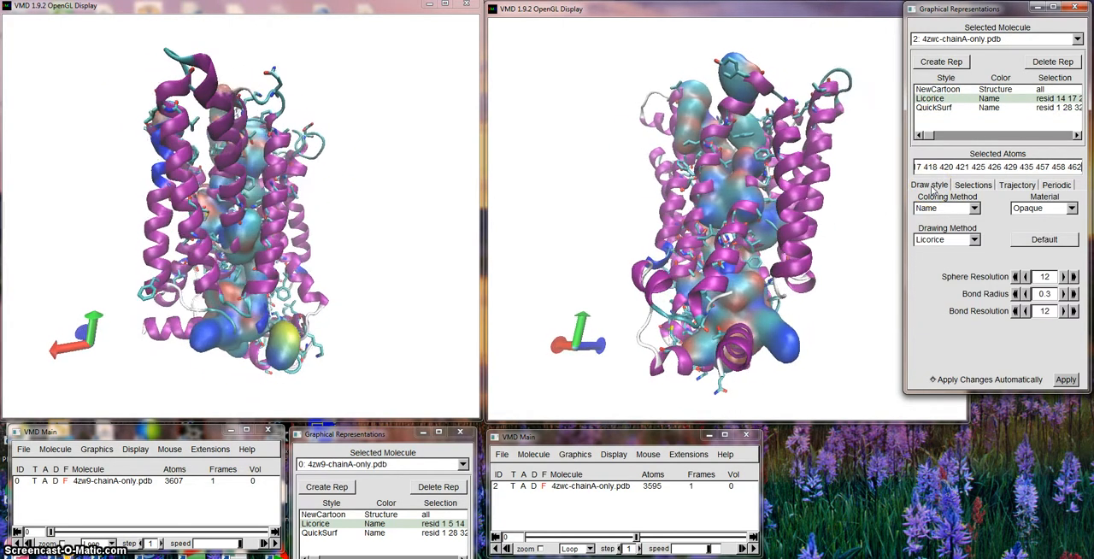
pyautogui.click(974, 239)
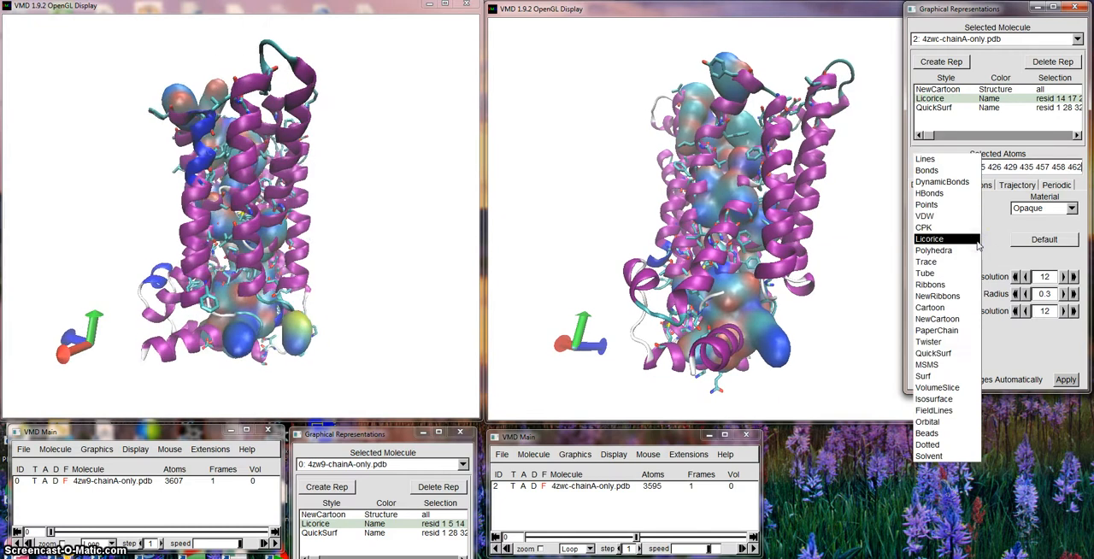
pyautogui.click(961, 356)
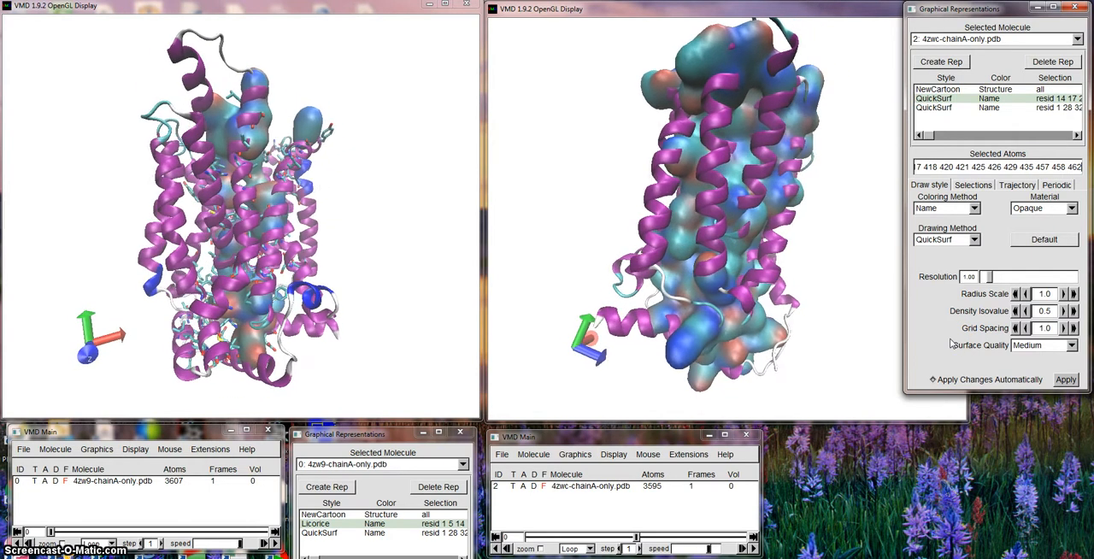
pyautogui.click(728, 238)
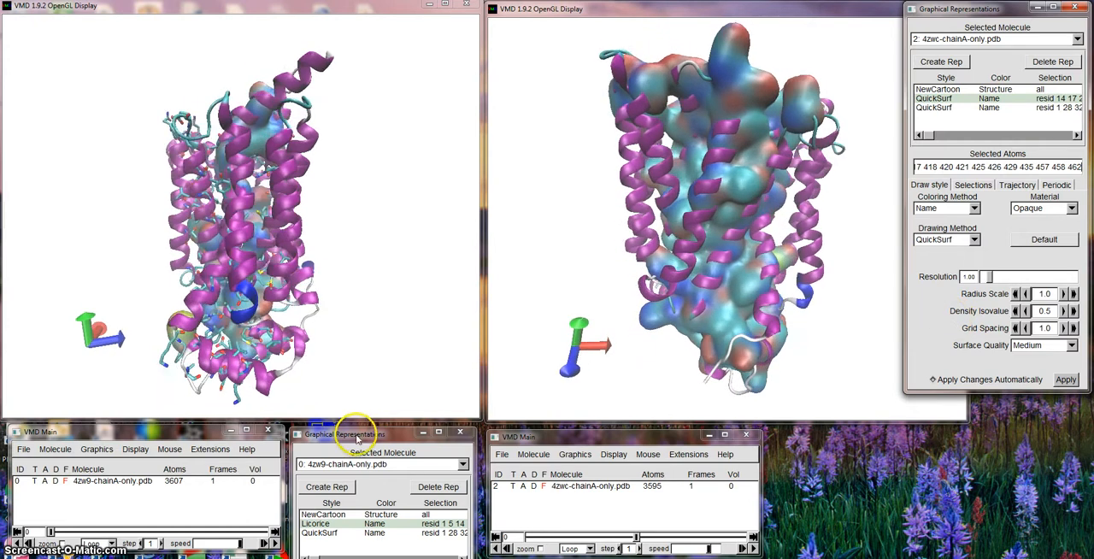
# Change the drawing method of the 4zw9 Licorice pore residues to QuickSurf and move the representations window clear of the structure.
pyautogui.moveTo(358, 434); pyautogui.dragTo(347, 235)
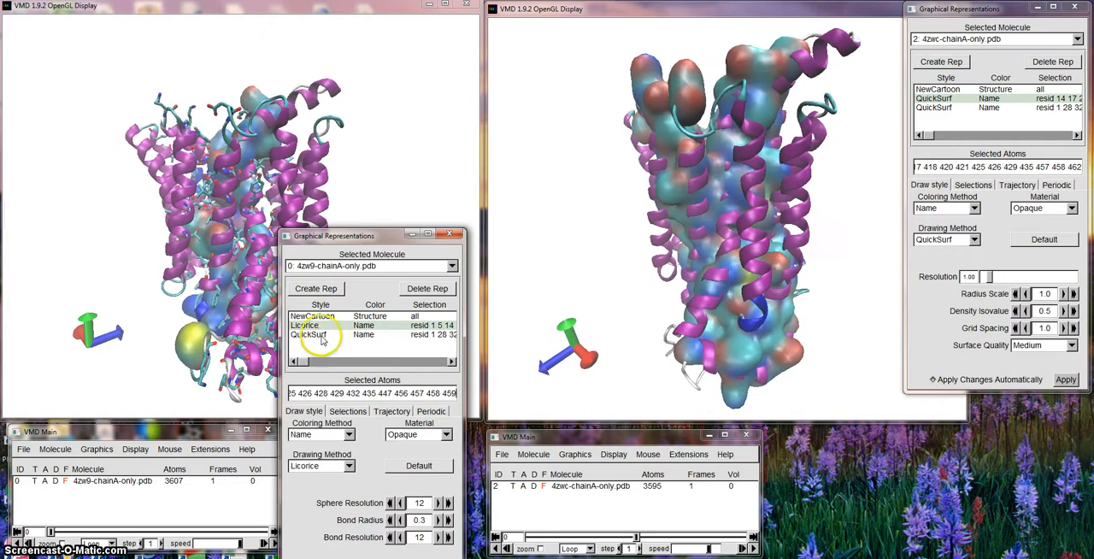
pyautogui.click(348, 465)
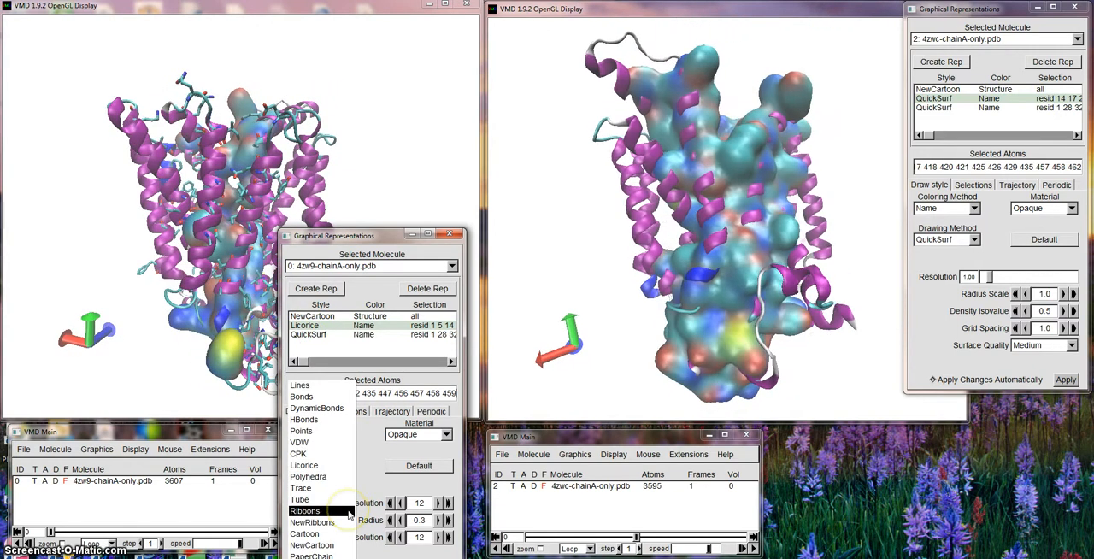
pyautogui.click(312, 547)
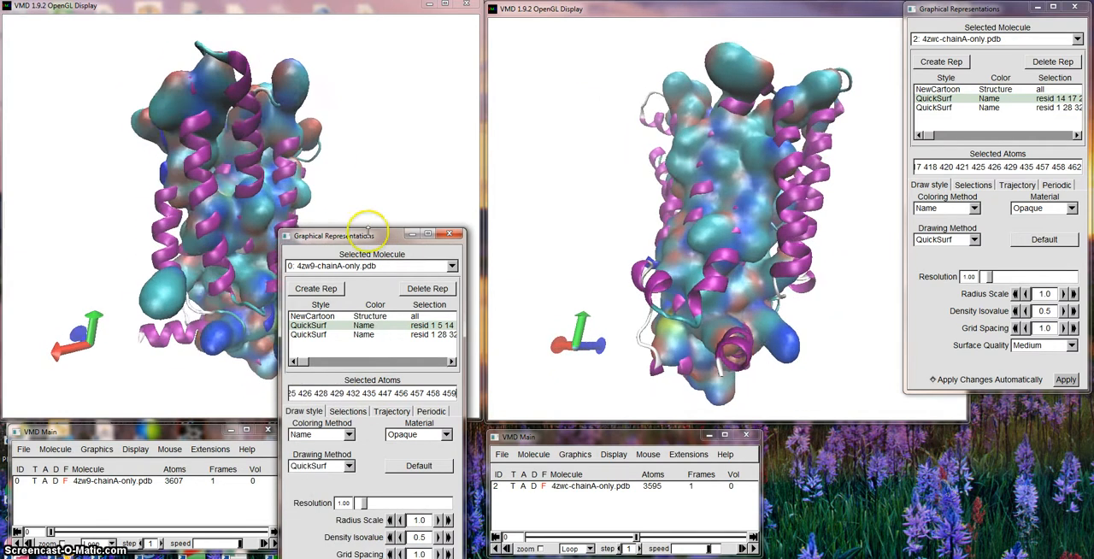
pyautogui.moveTo(372, 239); pyautogui.dragTo(377, 450)
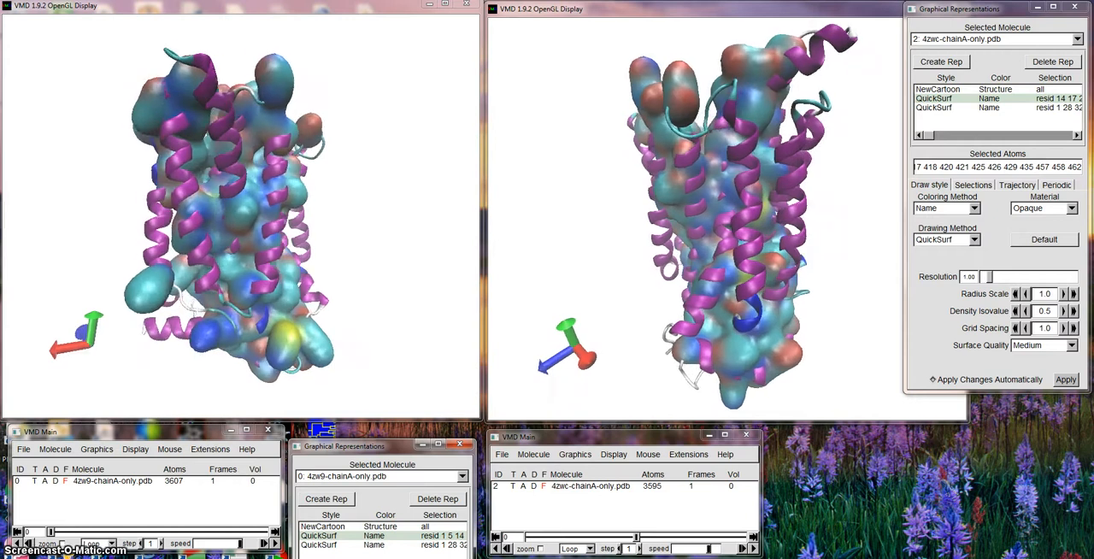
# Return the 4zwc pore residues to the Licorice drawing method.
pyautogui.moveTo(365, 558)
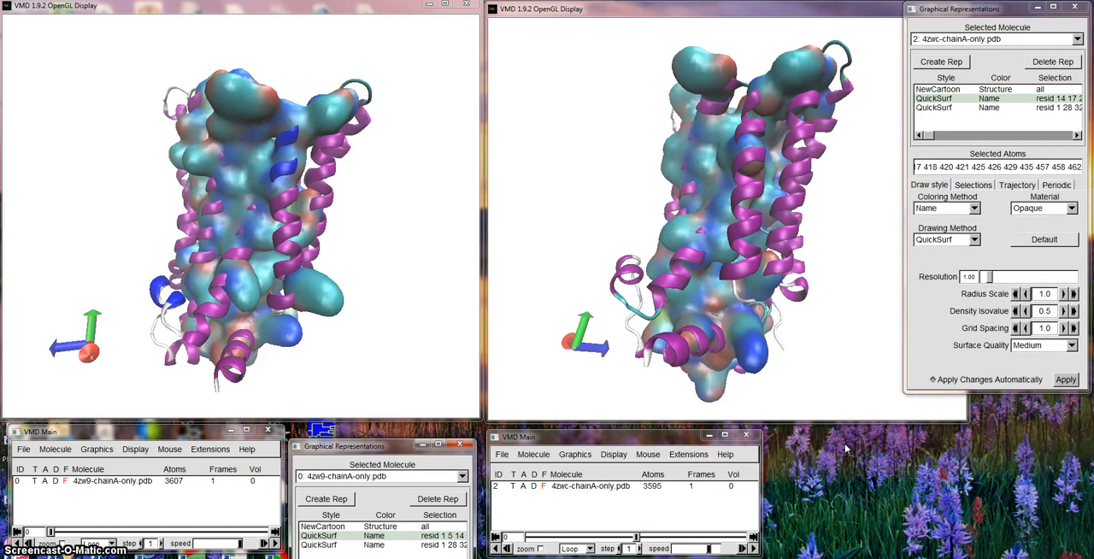
pyautogui.click(974, 241)
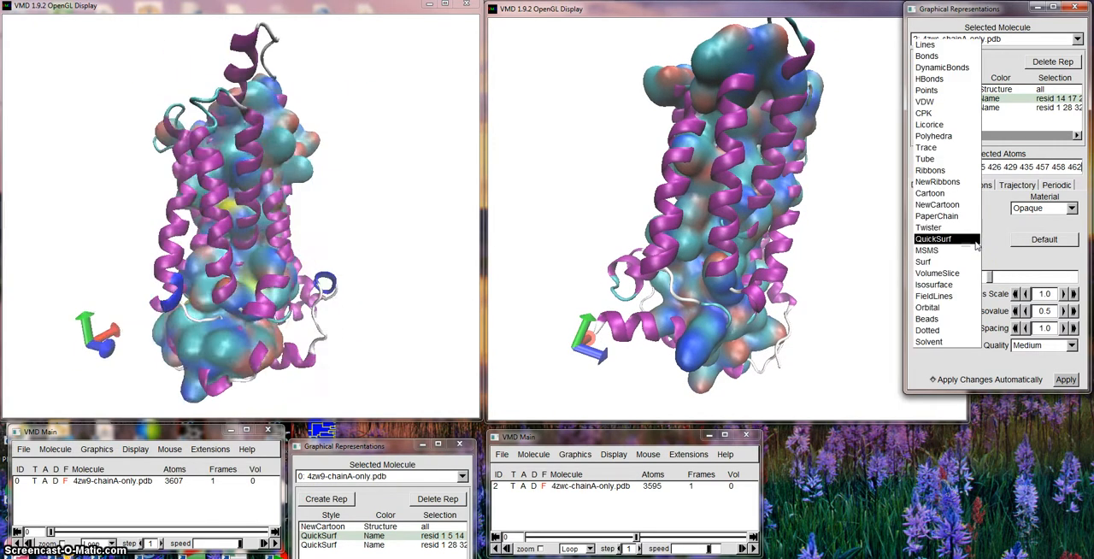
pyautogui.click(930, 124)
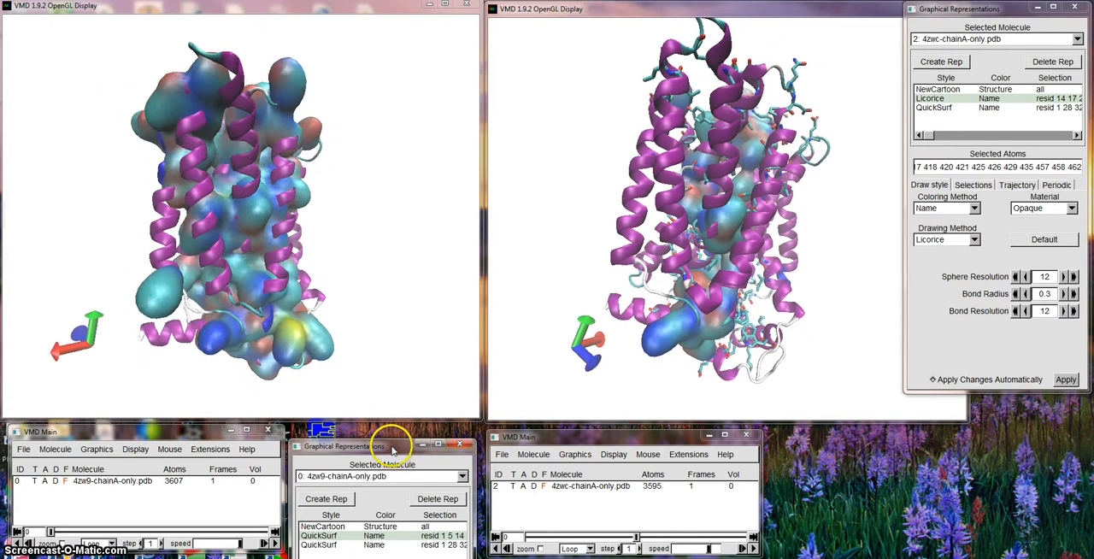
# Return the 4zw9 pore residues to the Licorice drawing method and move the representations window clear of the structure.
pyautogui.moveTo(373, 449); pyautogui.dragTo(369, 206)
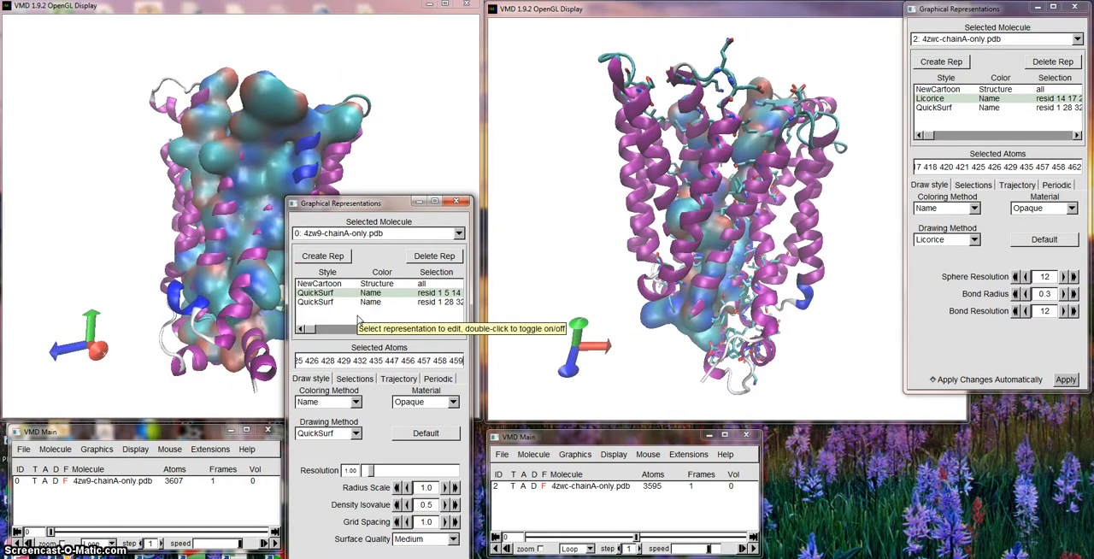
pyautogui.click(355, 433)
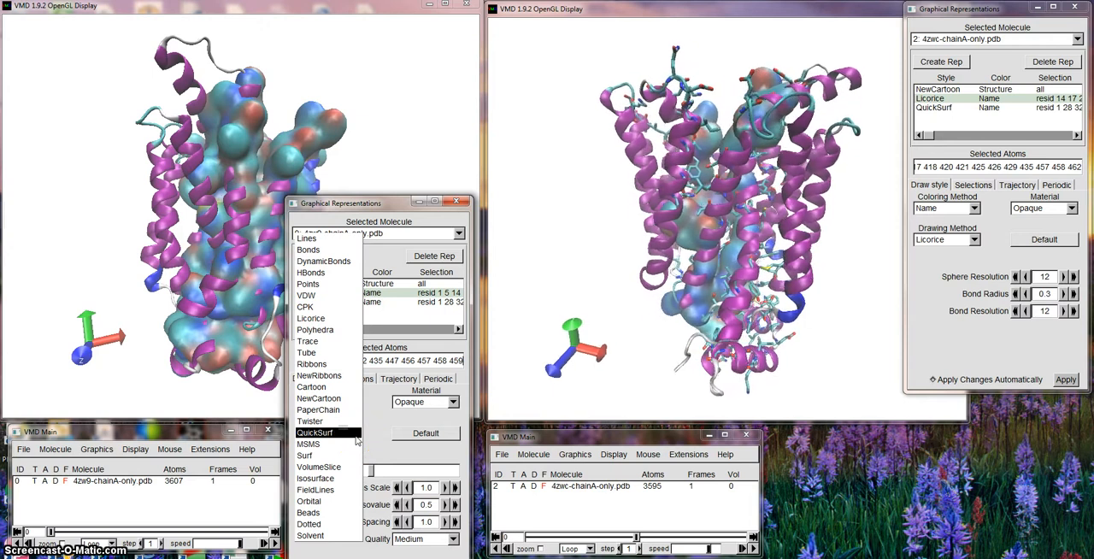
pyautogui.click(323, 318)
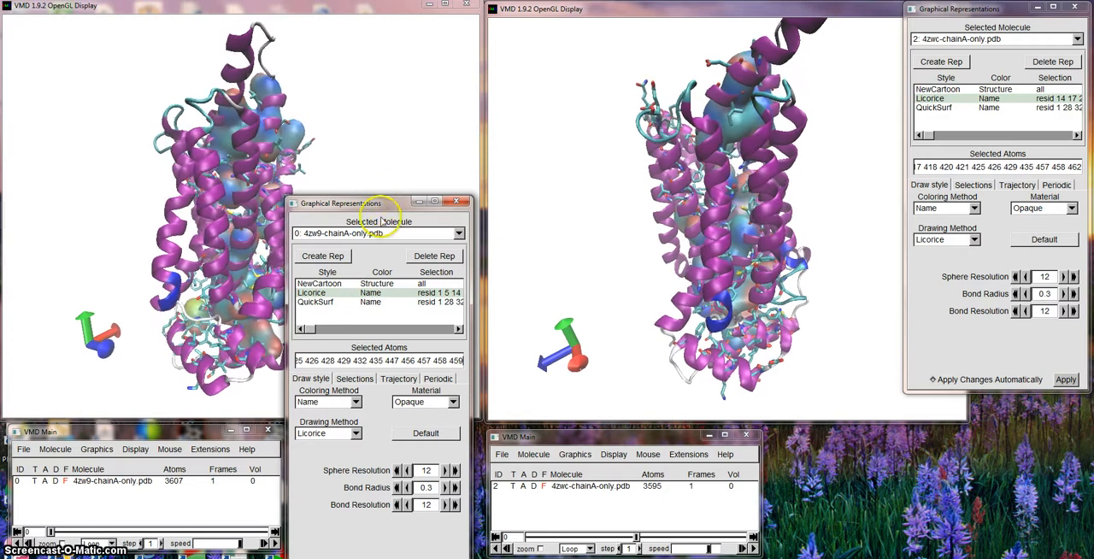
pyautogui.moveTo(376, 204); pyautogui.dragTo(382, 438)
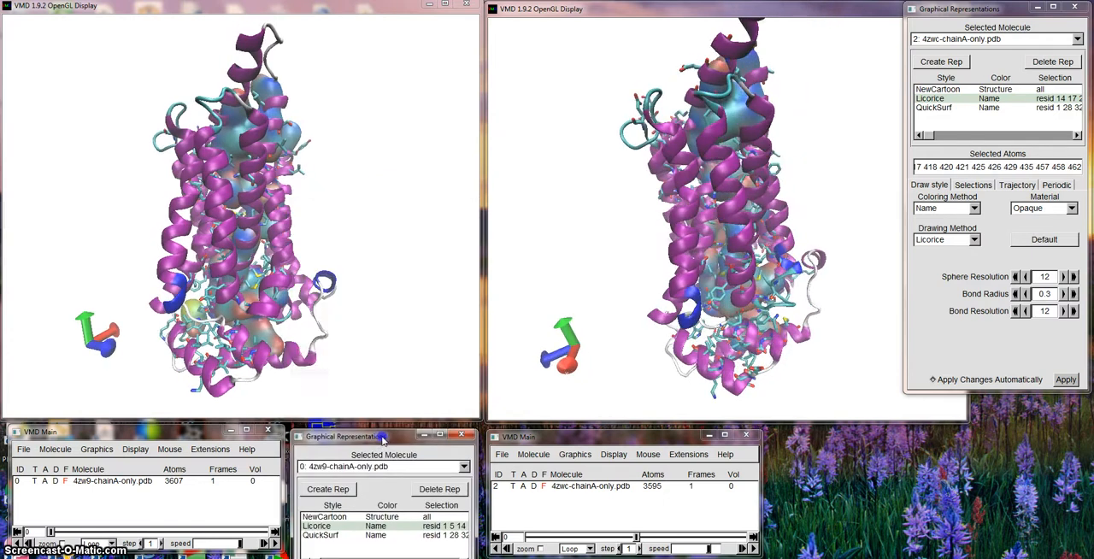
pyautogui.click(383, 441)
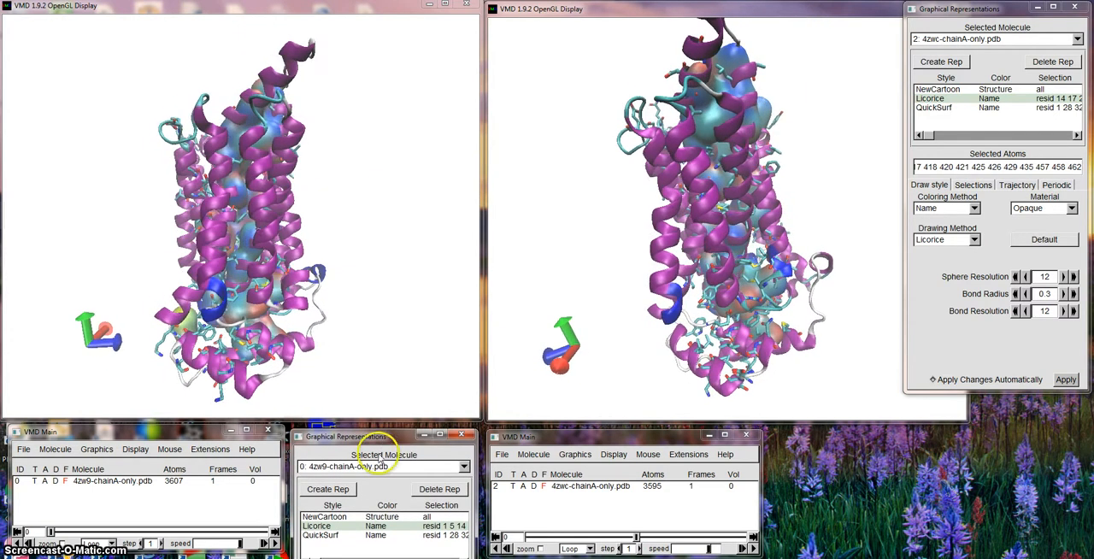
# Stop the rotation of both structures and tilt the 4zw9 model to view the pore from its end.
pyautogui.click(250, 346)
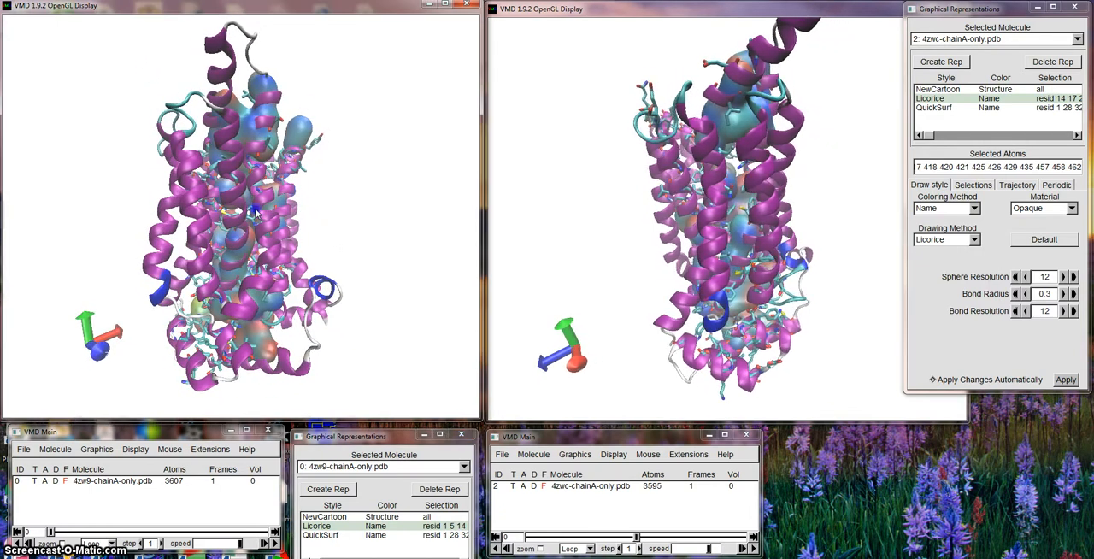
pyautogui.click(791, 220)
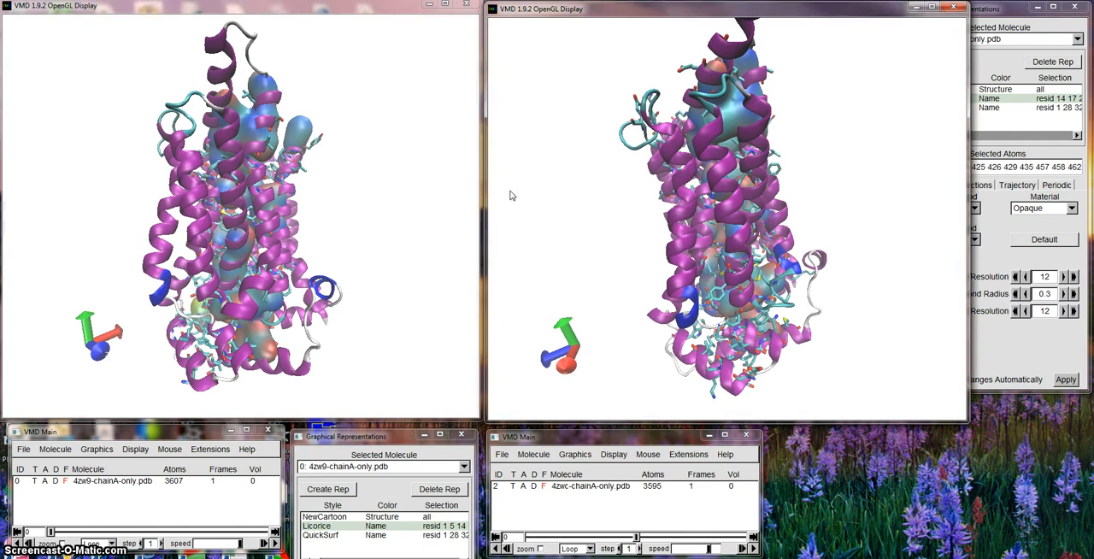
pyautogui.moveTo(248, 145); pyautogui.dragTo(249, 252)
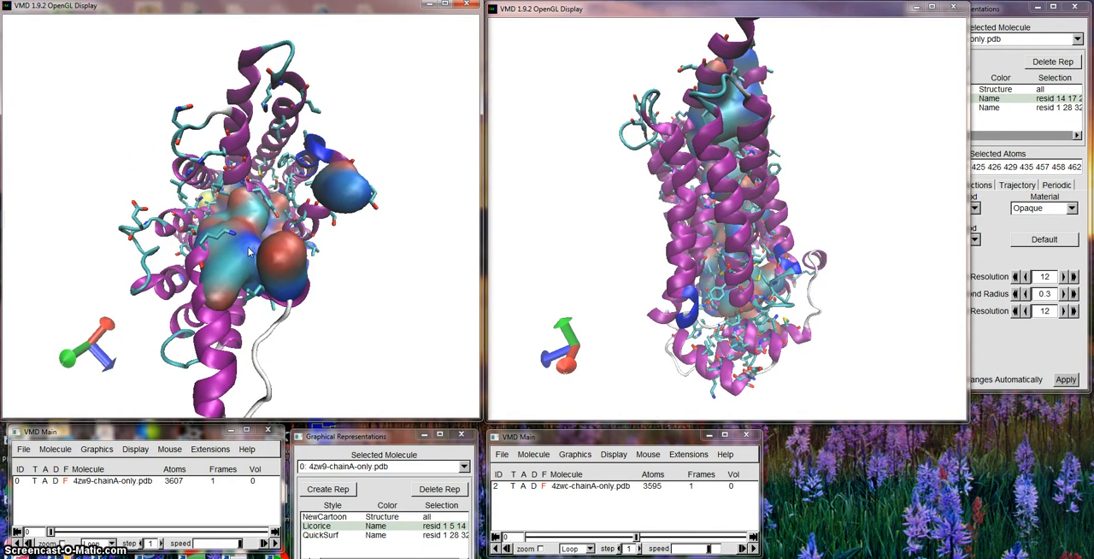
# Rotate the 4zwc model to view its pore from the end in an orientation matching 4zw9, and fine-tune the 4zw9 tilt.
pyautogui.moveTo(714, 114); pyautogui.dragTo(715, 172)
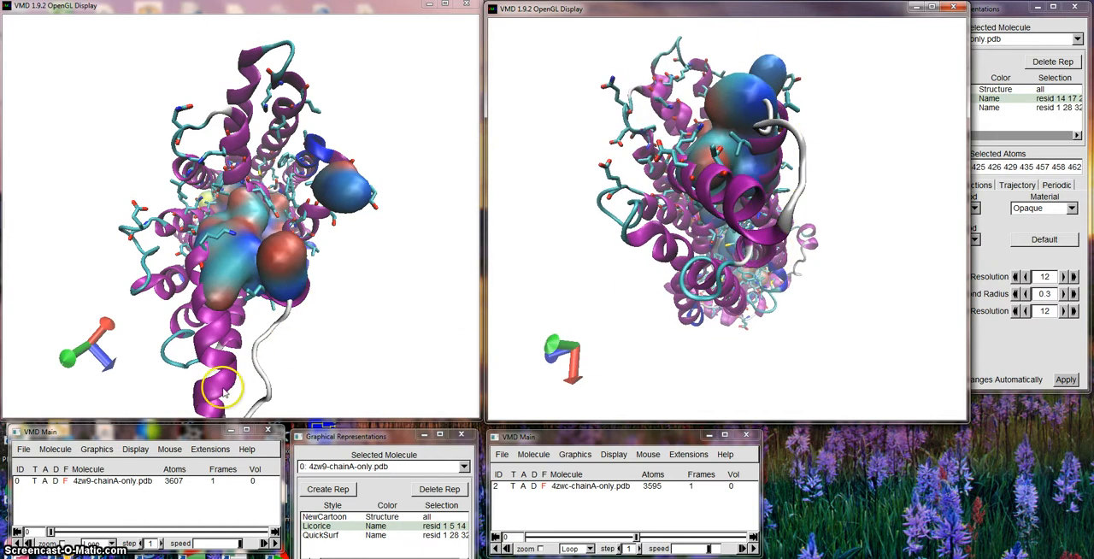
pyautogui.moveTo(712, 168); pyautogui.dragTo(784, 332)
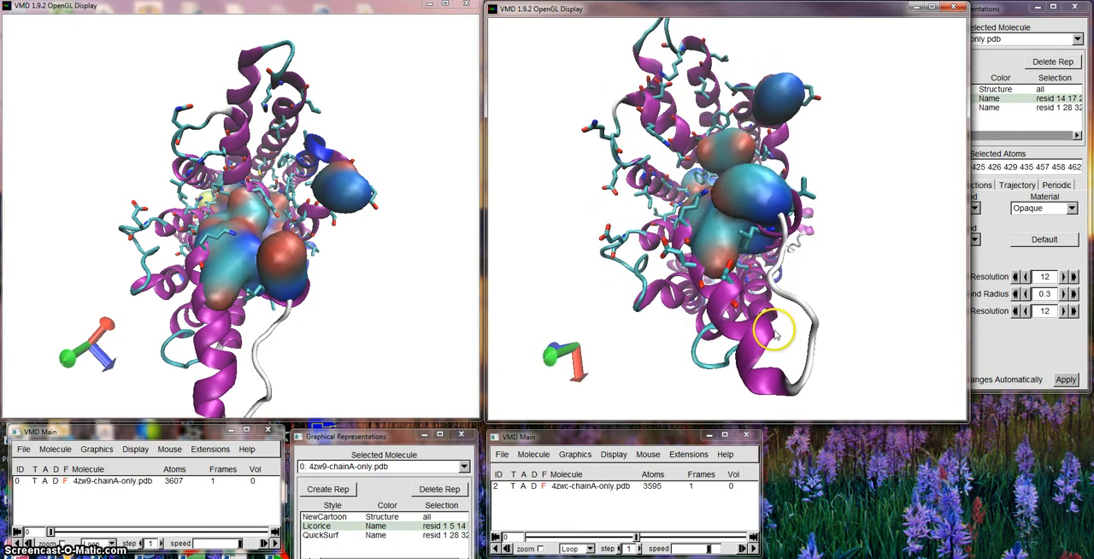
pyautogui.moveTo(792, 323); pyautogui.dragTo(777, 305)
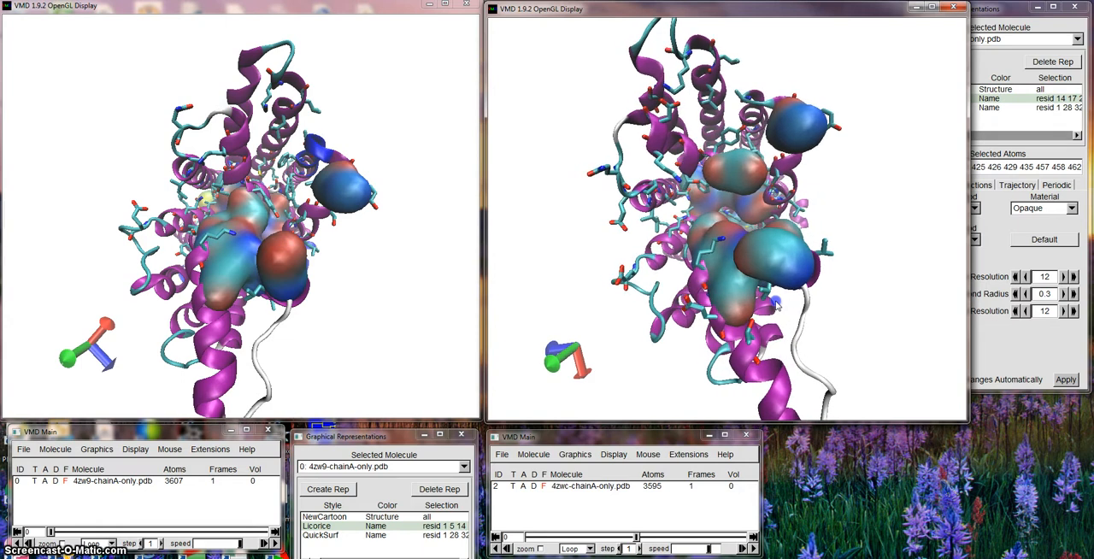
pyautogui.moveTo(776, 306); pyautogui.dragTo(779, 309)
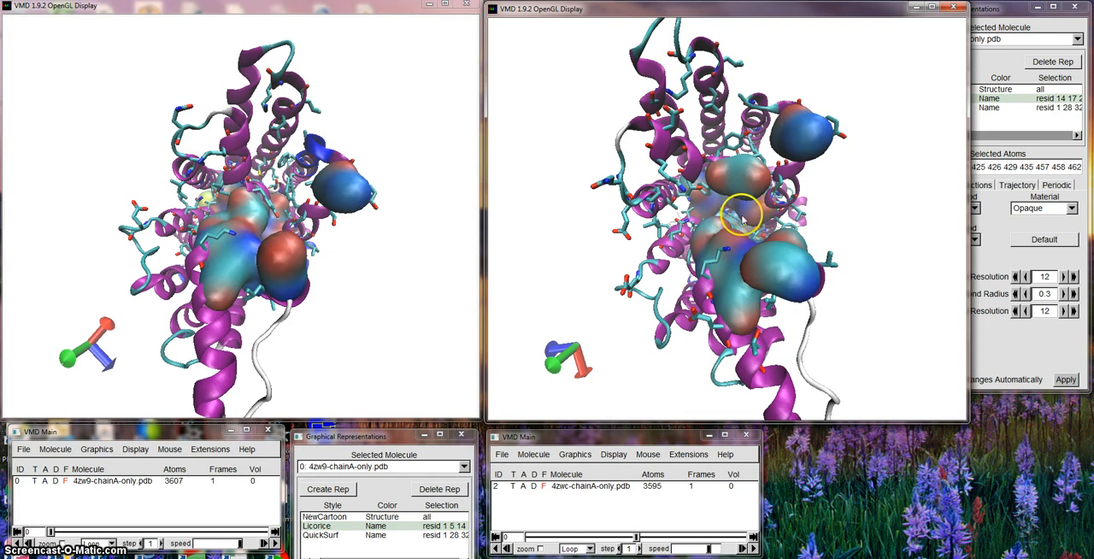
pyautogui.moveTo(733, 207); pyautogui.dragTo(732, 203)
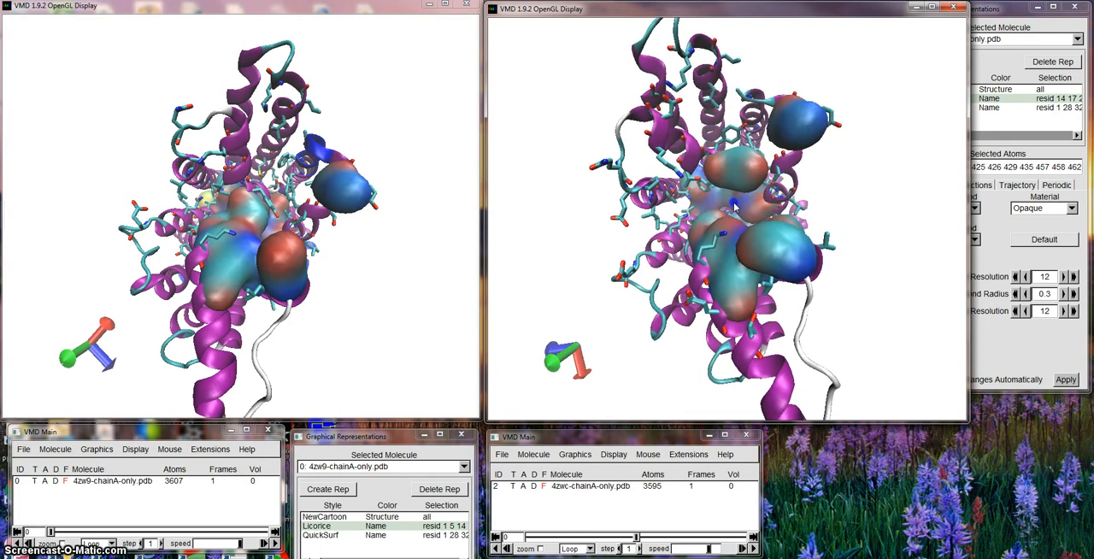
pyautogui.click(731, 213)
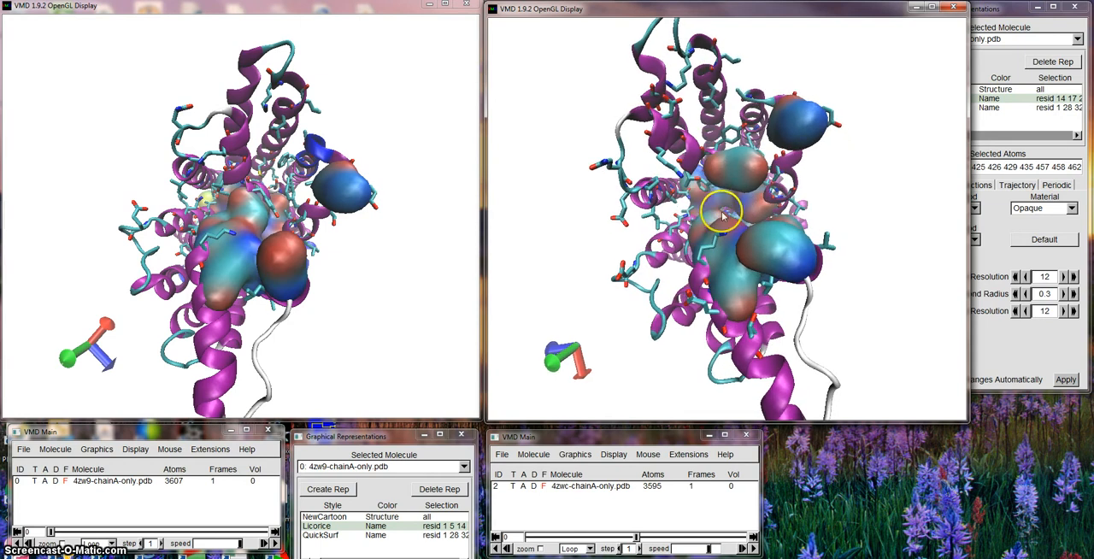
pyautogui.moveTo(235, 233); pyautogui.dragTo(248, 243)
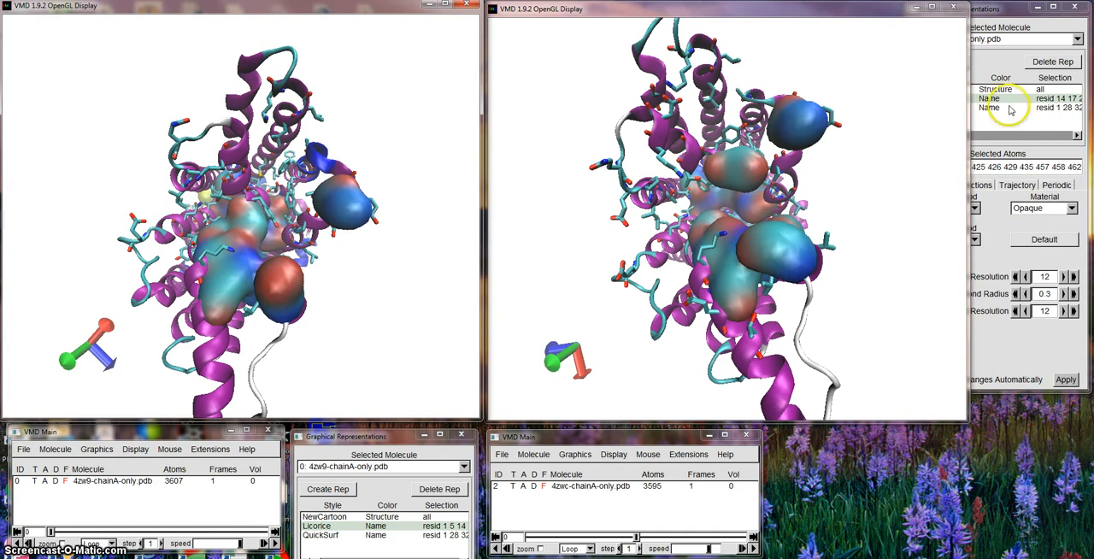
# Change the drawing method of the 4zwc Licorice pore residues to QuickSurf.
pyautogui.click(980, 10)
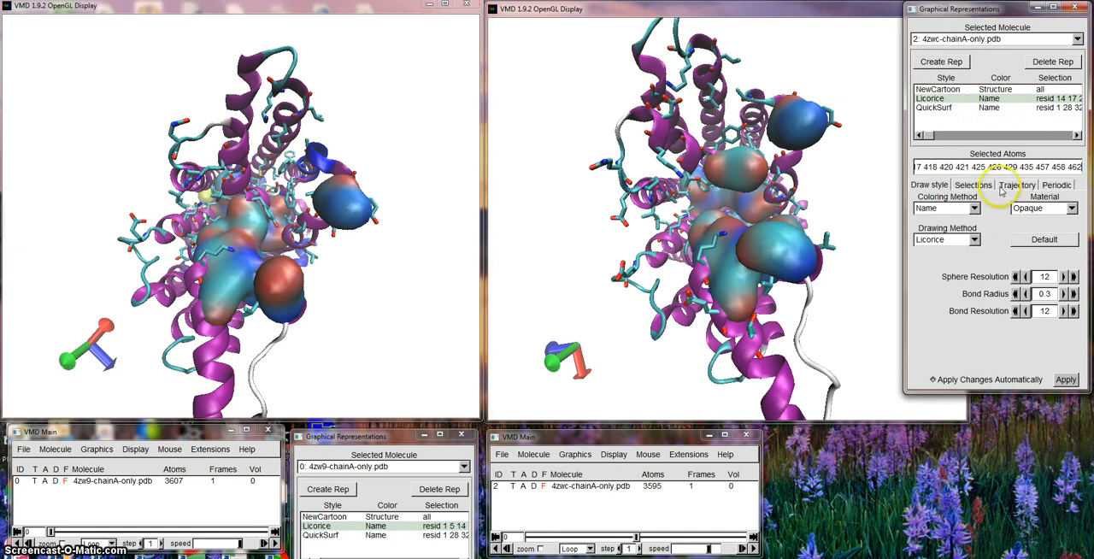
pyautogui.click(974, 240)
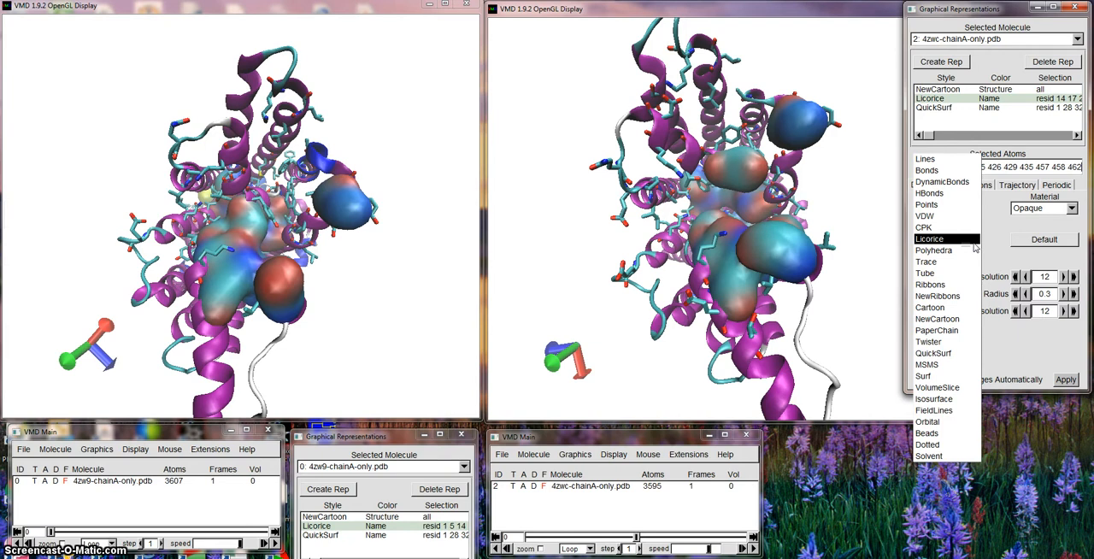
pyautogui.click(949, 354)
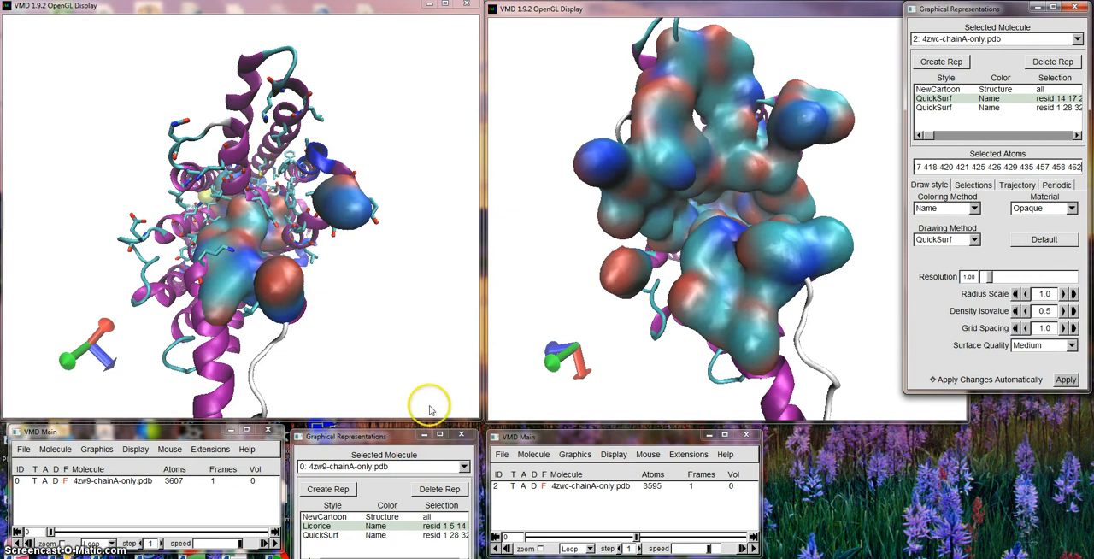
# Change the drawing method of the 4zw9 Licorice pore residues to QuickSurf, keeping the representations window clear of the structure.
pyautogui.click(372, 439)
pyautogui.moveTo(371, 439); pyautogui.dragTo(380, 176)
pyautogui.click(368, 405)
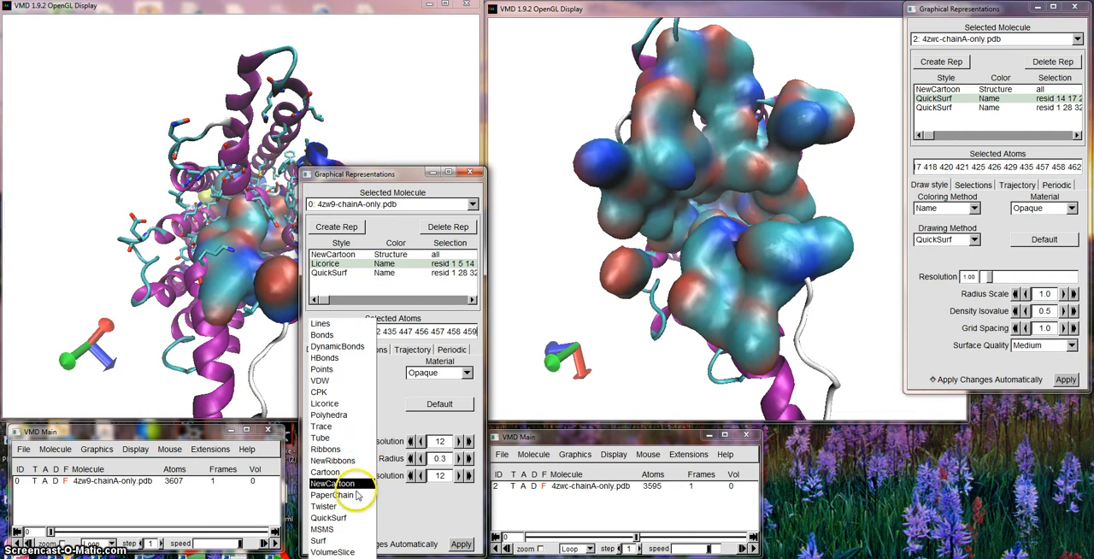
pyautogui.click(350, 517)
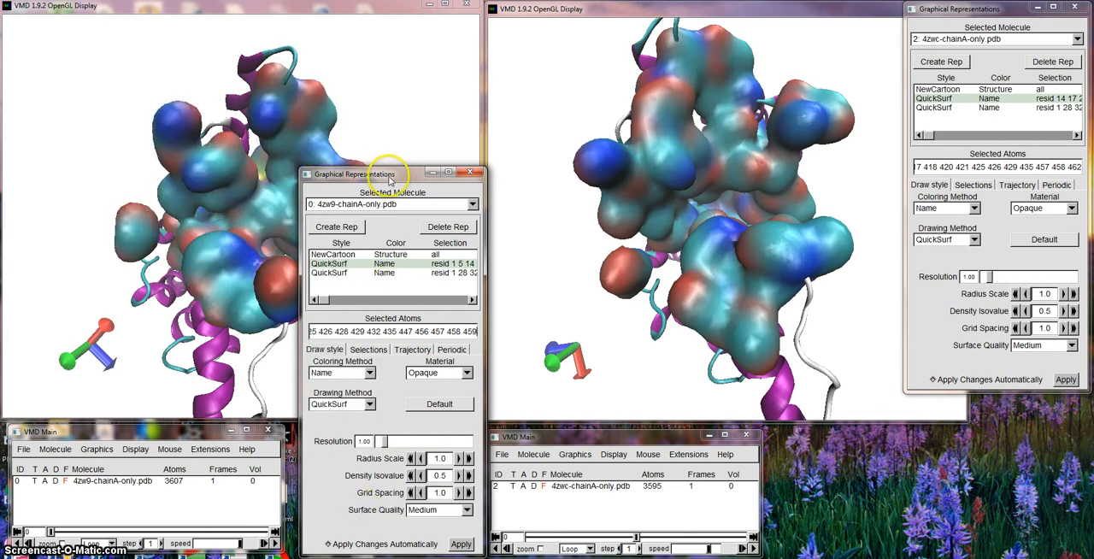
pyautogui.moveTo(385, 174); pyautogui.dragTo(375, 452)
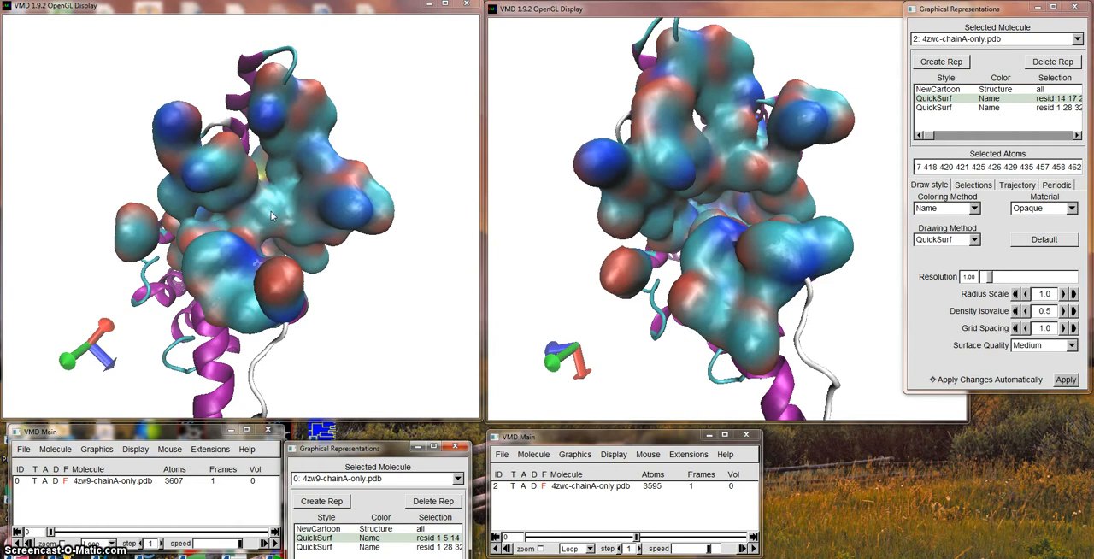
# Switch the 4zw9 representation of all atoms from NewCartoon to QuickSurf and uncover the structure again.
pyautogui.click(343, 529)
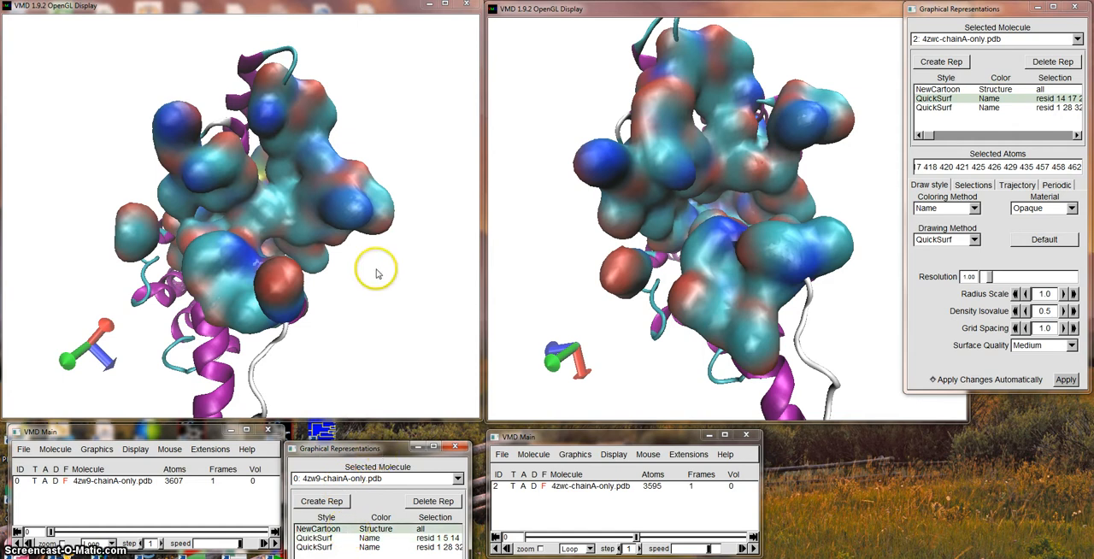
pyautogui.moveTo(372, 451); pyautogui.dragTo(376, 151)
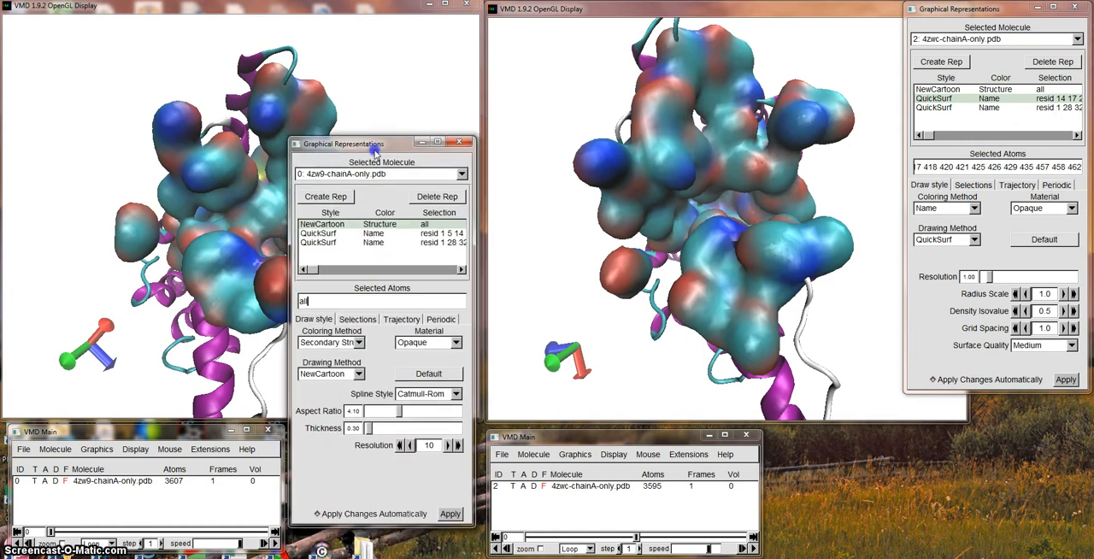
pyautogui.click(359, 375)
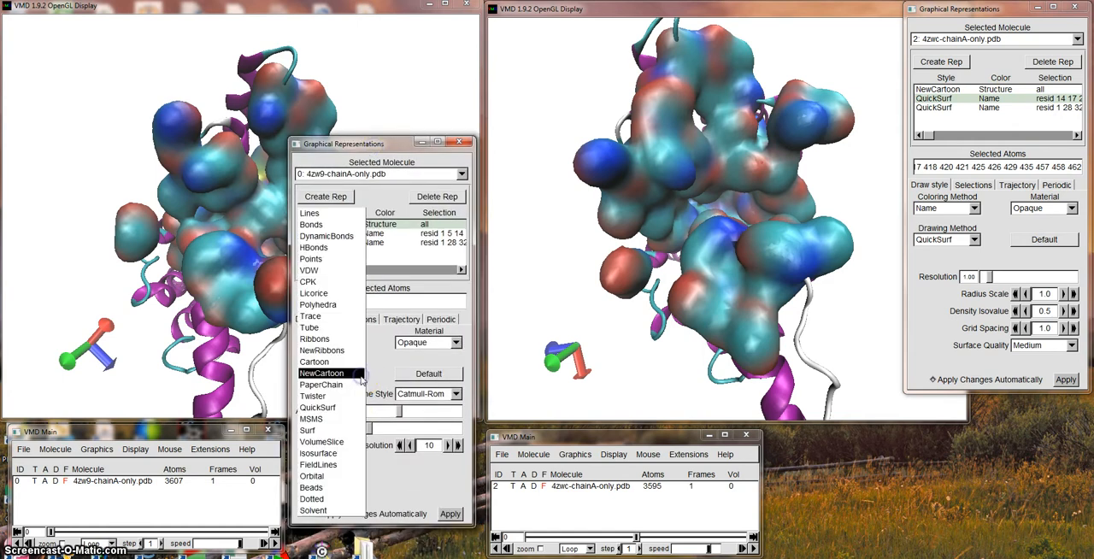
pyautogui.click(350, 407)
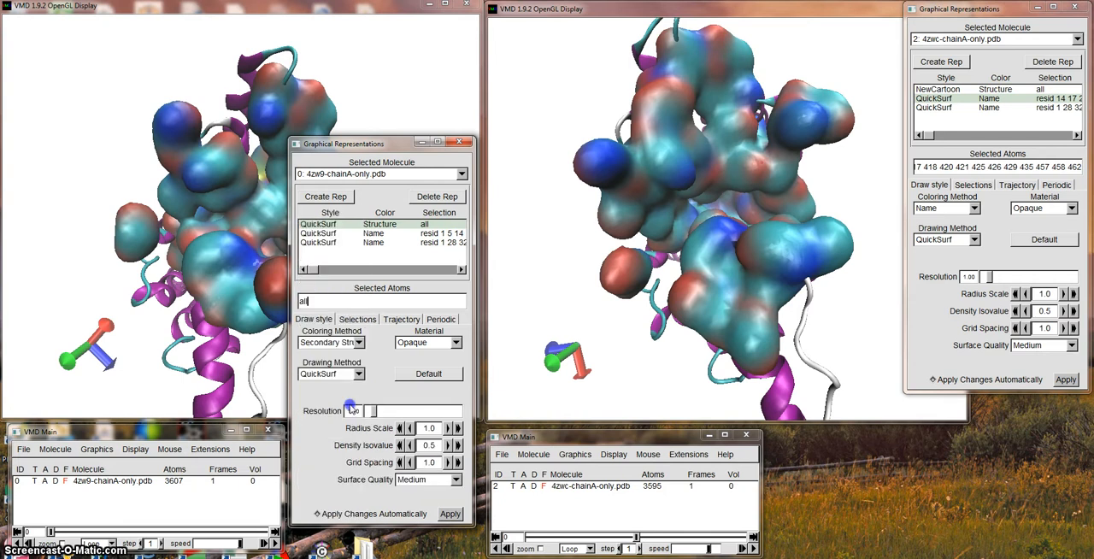
pyautogui.moveTo(396, 149); pyautogui.dragTo(395, 441)
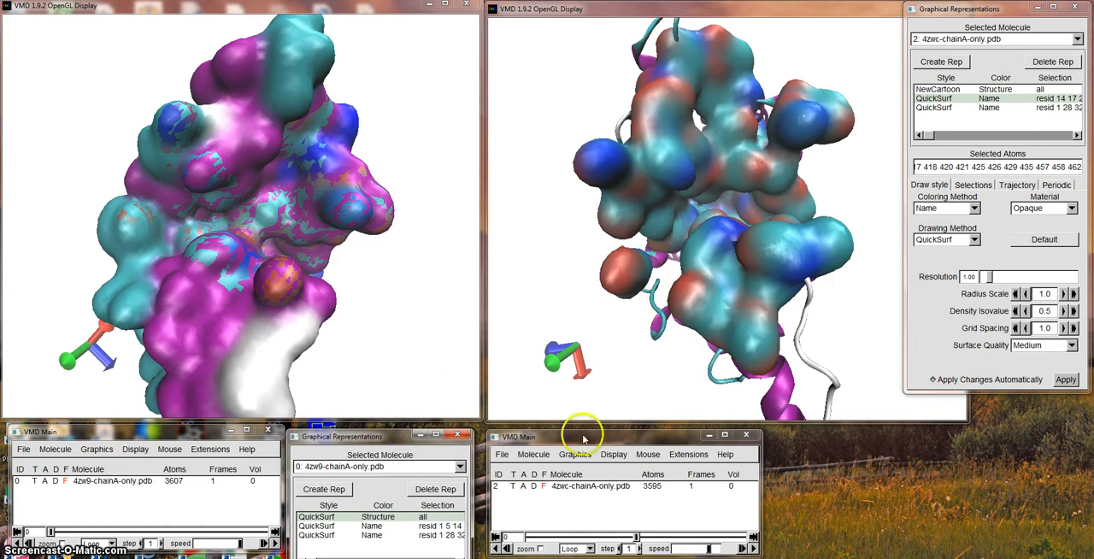
# Switch the 4zwc representation of all atoms from NewCartoon to QuickSurf.
pyautogui.click(948, 90)
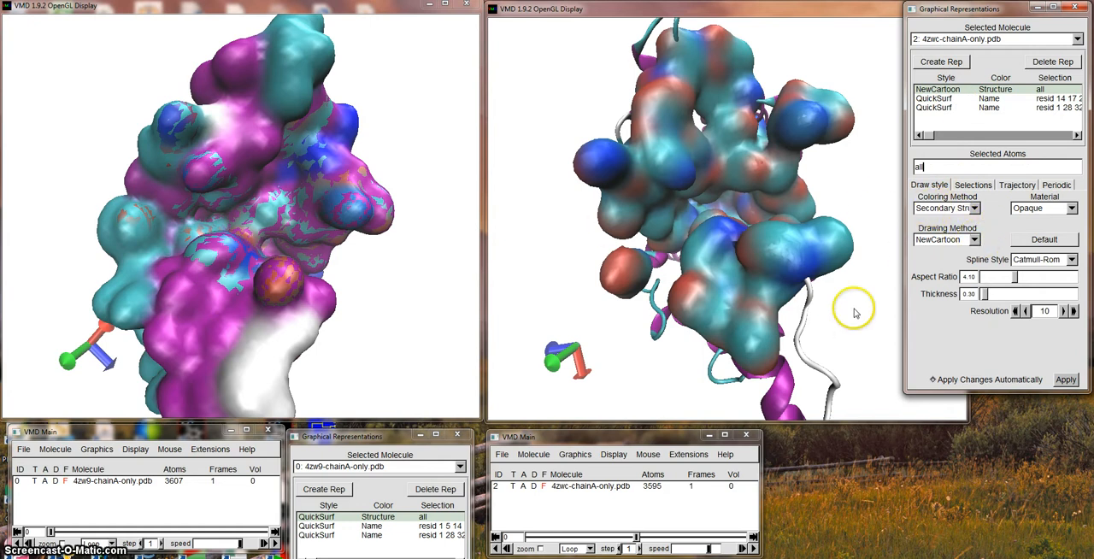
pyautogui.click(938, 98)
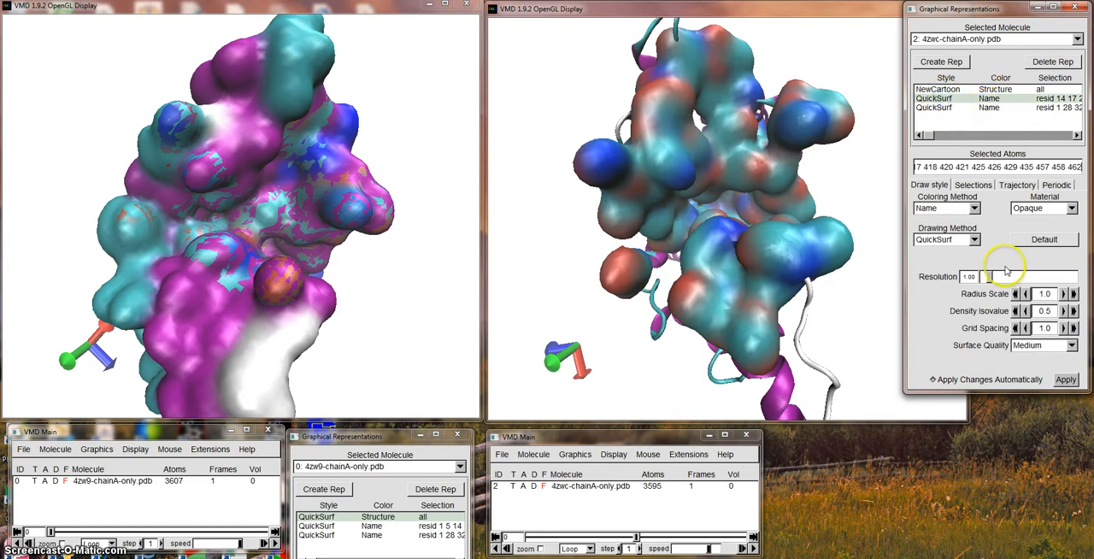
pyautogui.click(937, 89)
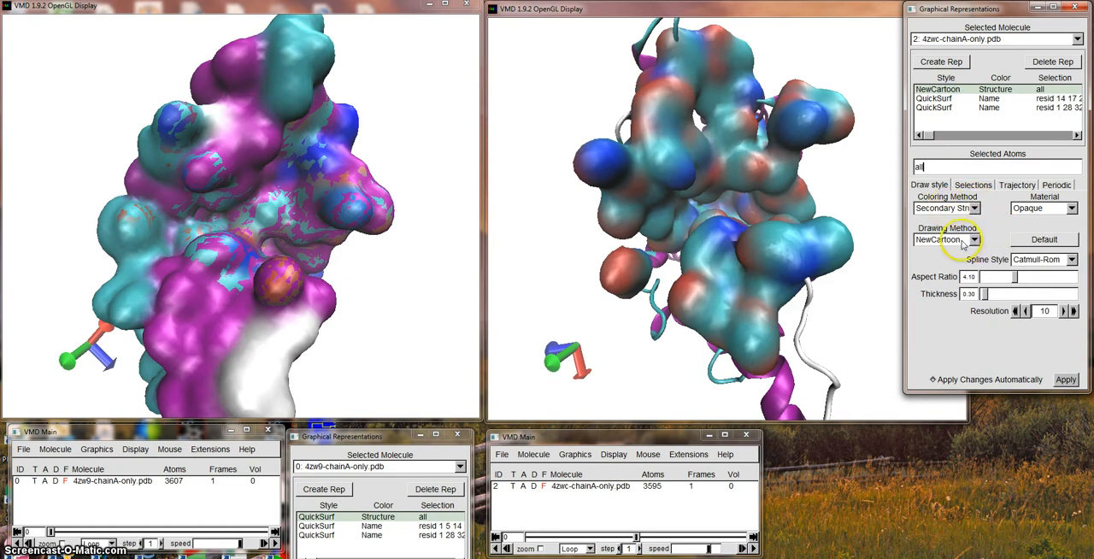
pyautogui.click(974, 240)
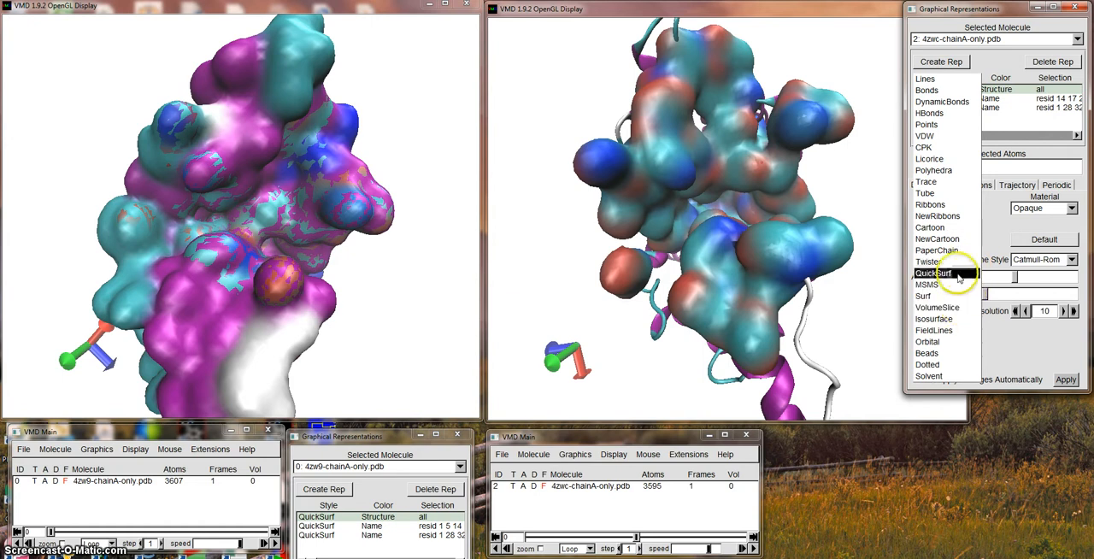
pyautogui.click(957, 275)
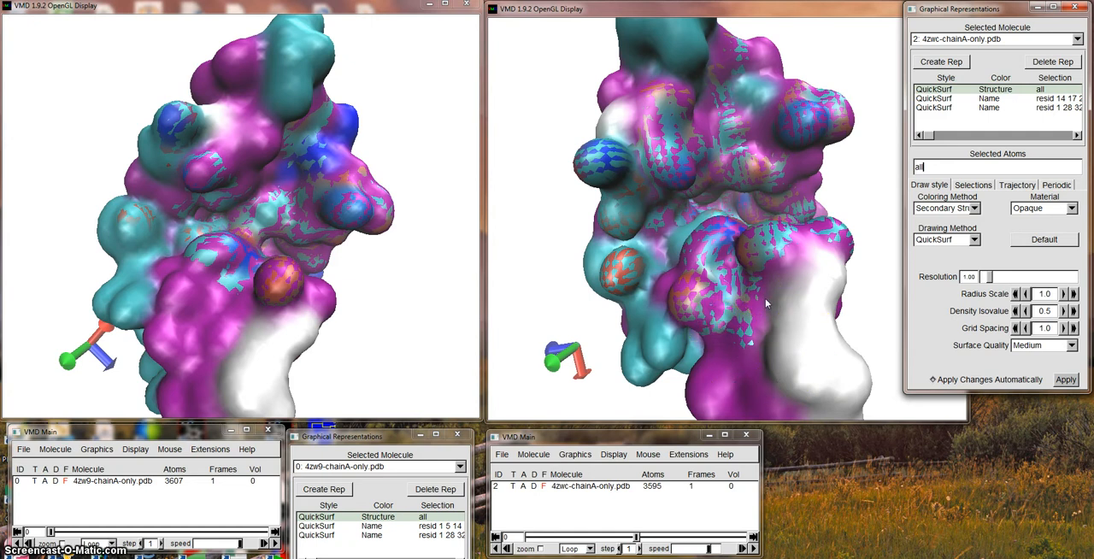
# Rotate both surface models to compare the 4zw9 and 4zwc structures from the opposite end of the pore.
pyautogui.moveTo(276, 305); pyautogui.dragTo(276, 183)
pyautogui.moveTo(249, 325); pyautogui.dragTo(247, 257)
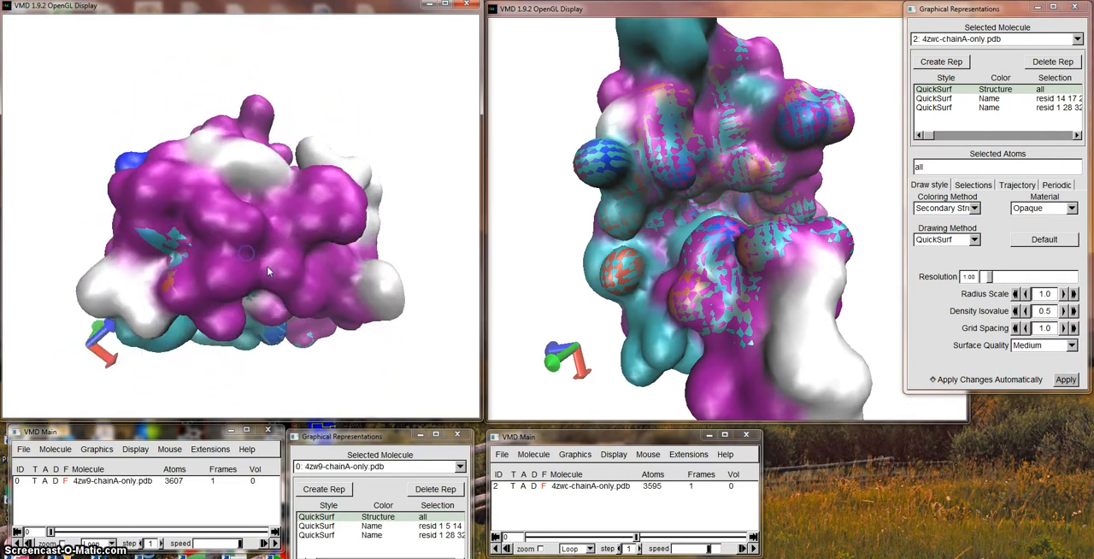
pyautogui.moveTo(738, 327); pyautogui.dragTo(753, 253)
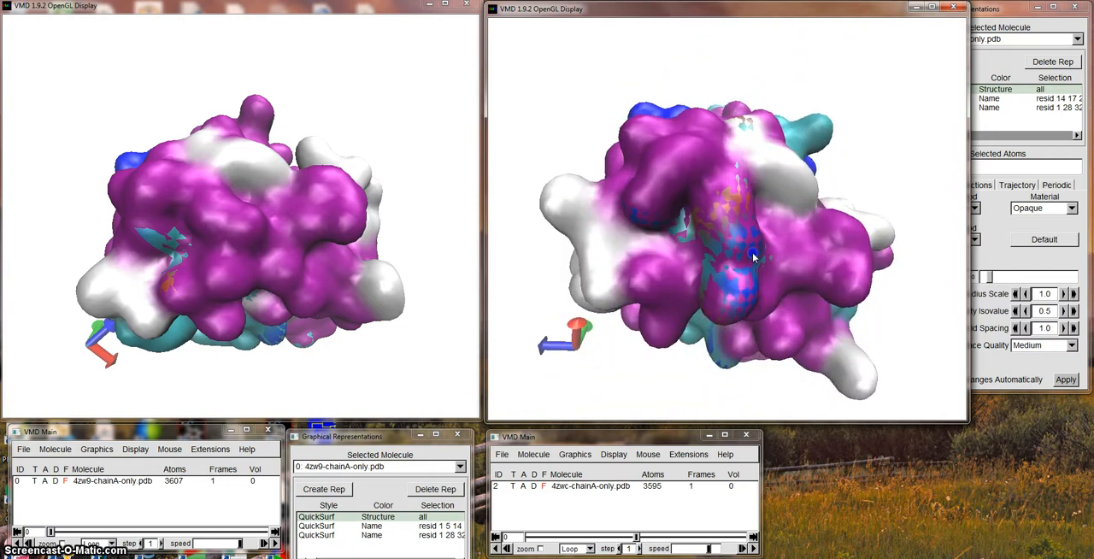
# Return the 4zw9 representation of all atoms to NewCartoon and move the representations window off the structure.
pyautogui.click(366, 433)
pyautogui.doubleClick(366, 434)
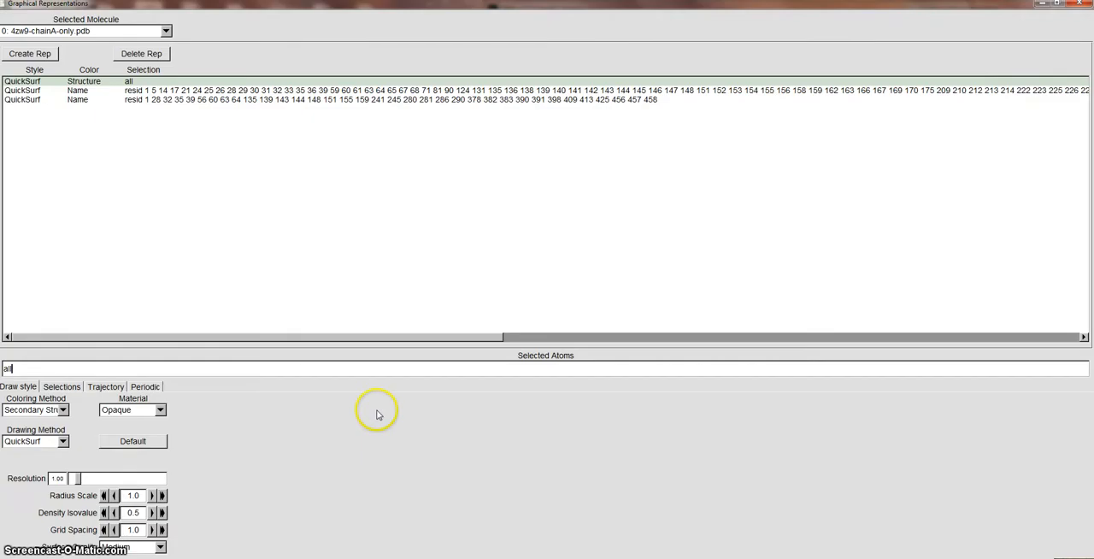
pyautogui.click(1061, 6)
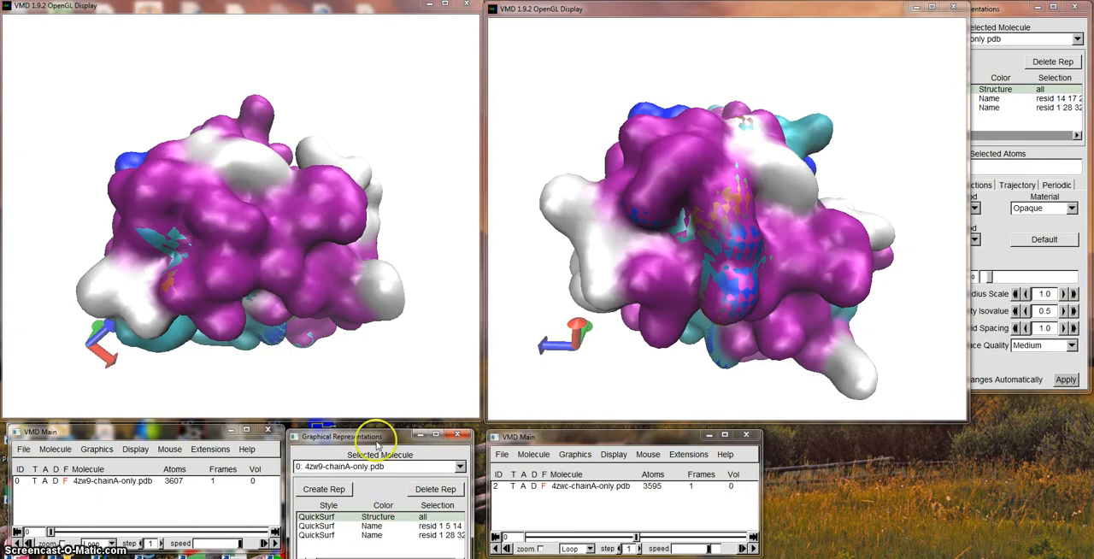
pyautogui.moveTo(376, 438); pyautogui.dragTo(378, 207)
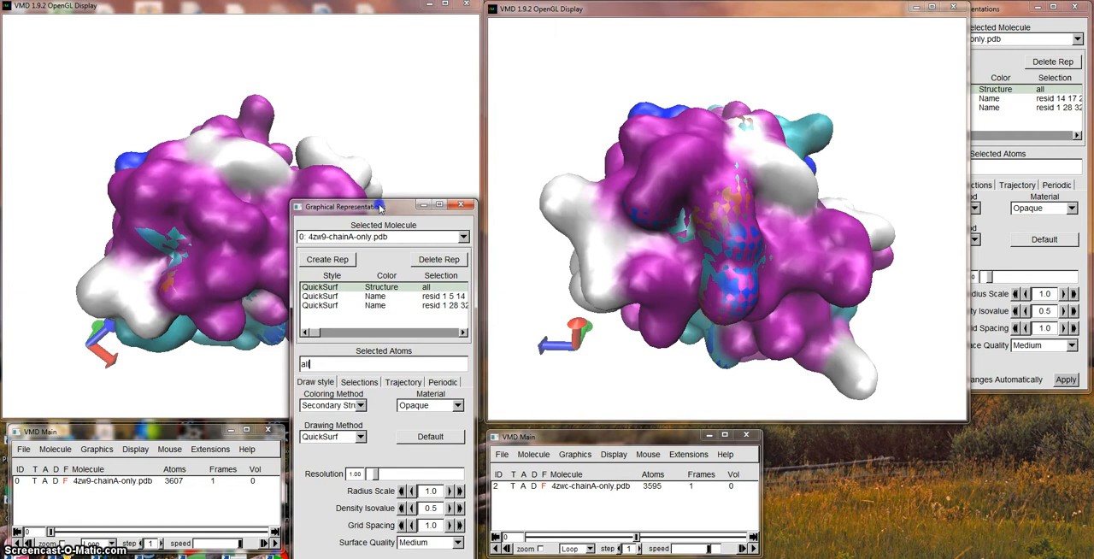
pyautogui.click(363, 434)
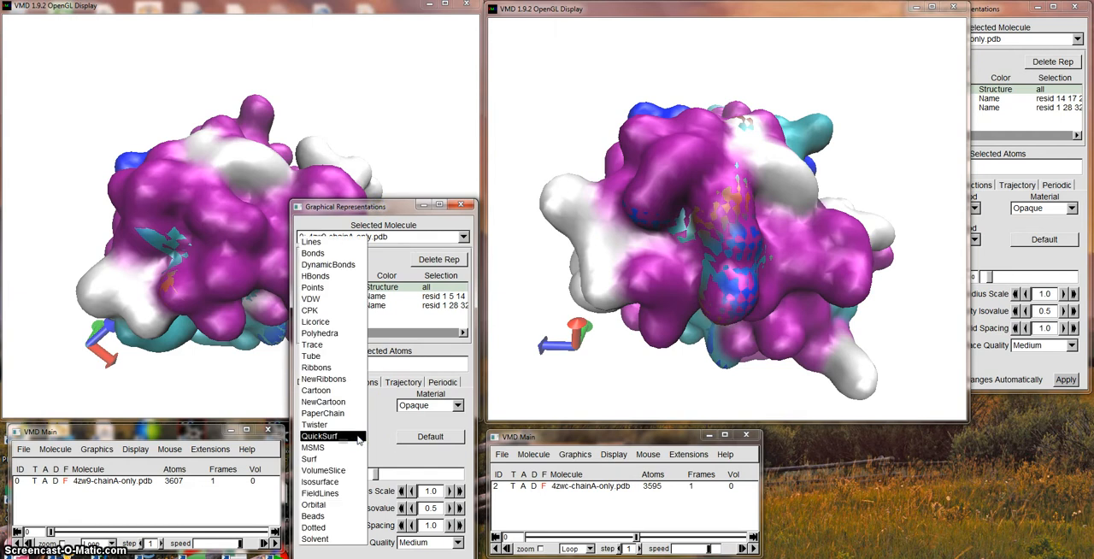
pyautogui.click(340, 357)
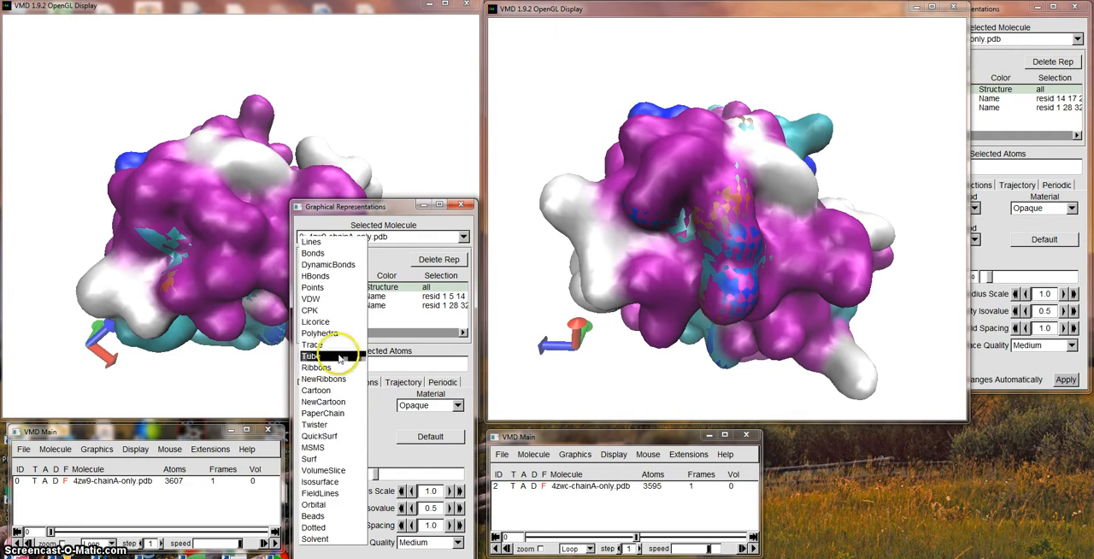
pyautogui.click(323, 401)
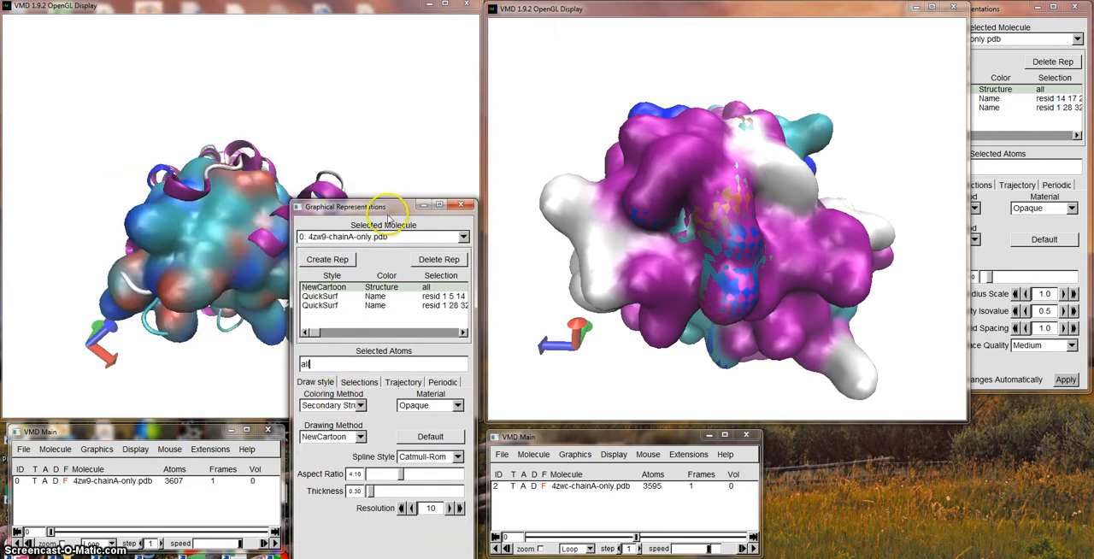
pyautogui.moveTo(382, 208); pyautogui.dragTo(380, 434)
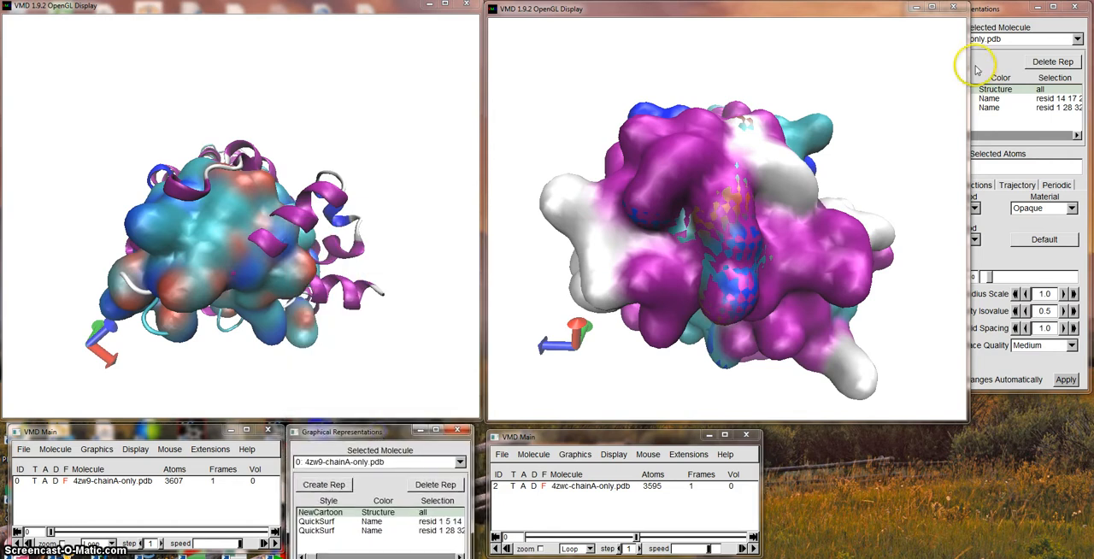
# Return the 4zwc representation of all atoms to the NewCartoon drawing method.
pyautogui.click(995, 8)
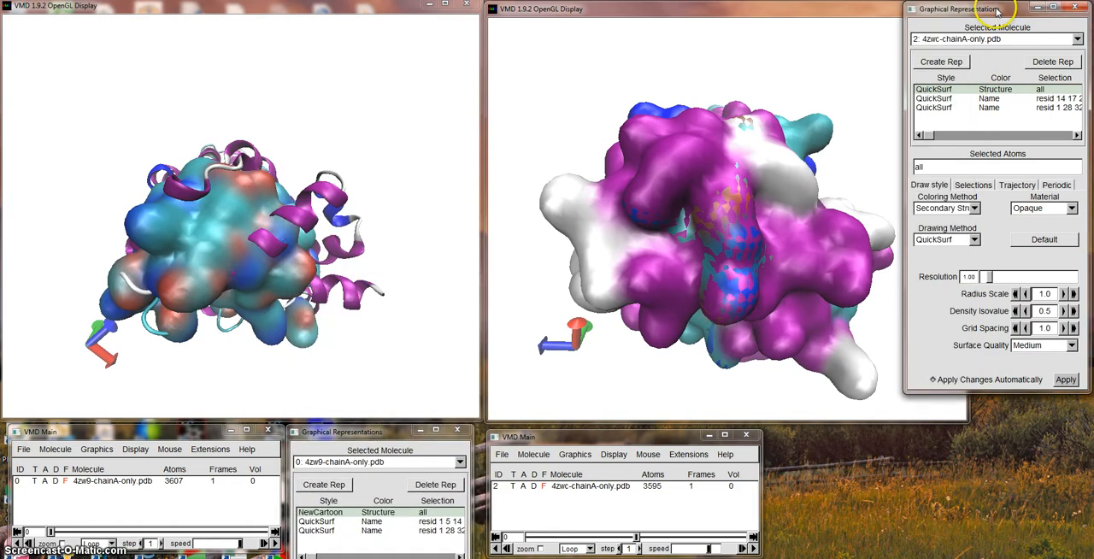
pyautogui.click(974, 240)
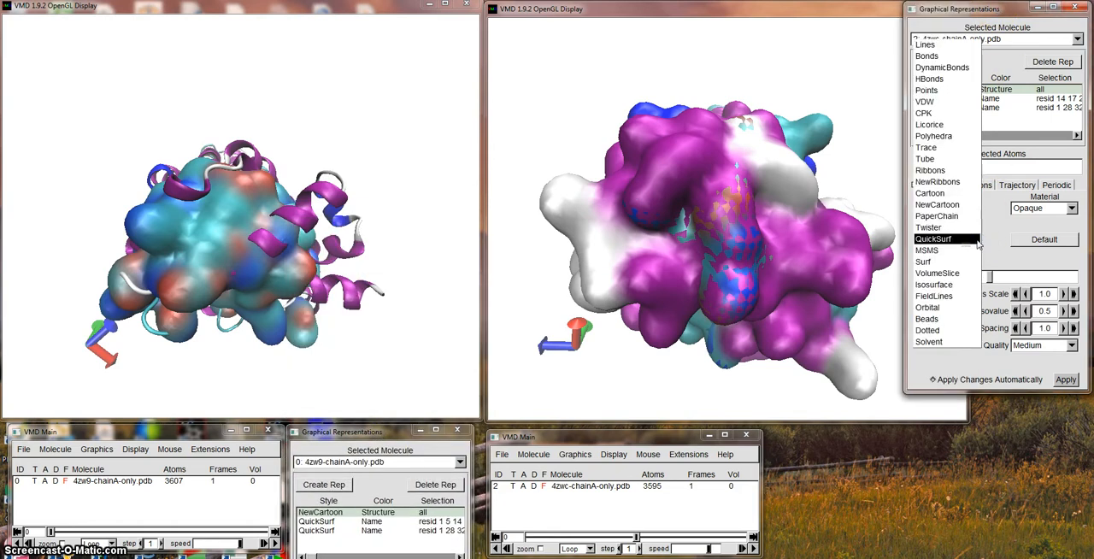
pyautogui.click(959, 205)
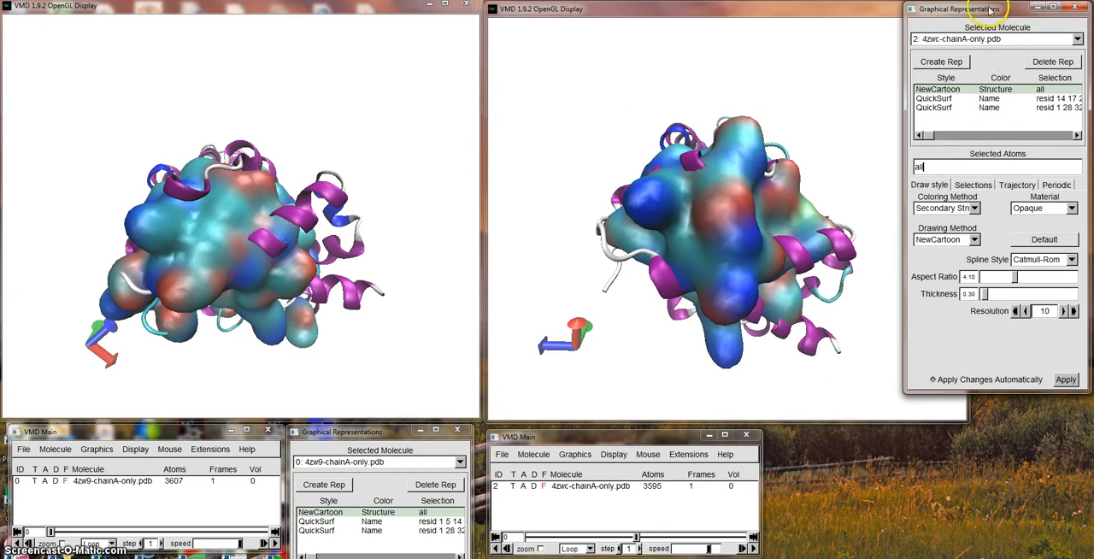
# Set the drawing method of the 4zwc residue representation beginning resid 14 17 to Licorice.
pyautogui.moveTo(989, 8)
pyautogui.mouseDown()
pyautogui.moveTo(1032, 20)
pyautogui.moveTo(988, 157)
pyautogui.moveTo(994, 15)
pyautogui.mouseUp()
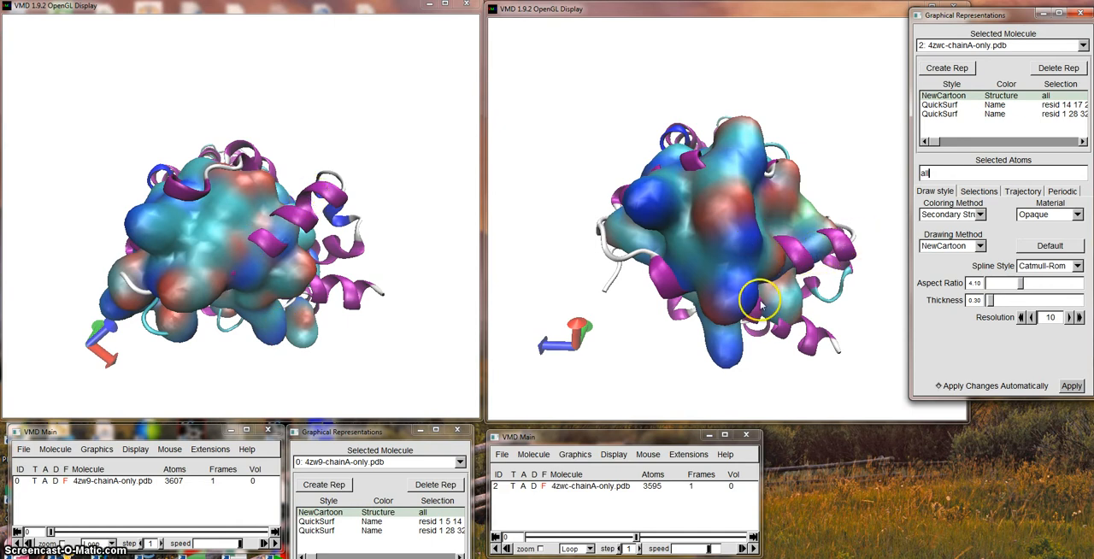
pyautogui.click(948, 105)
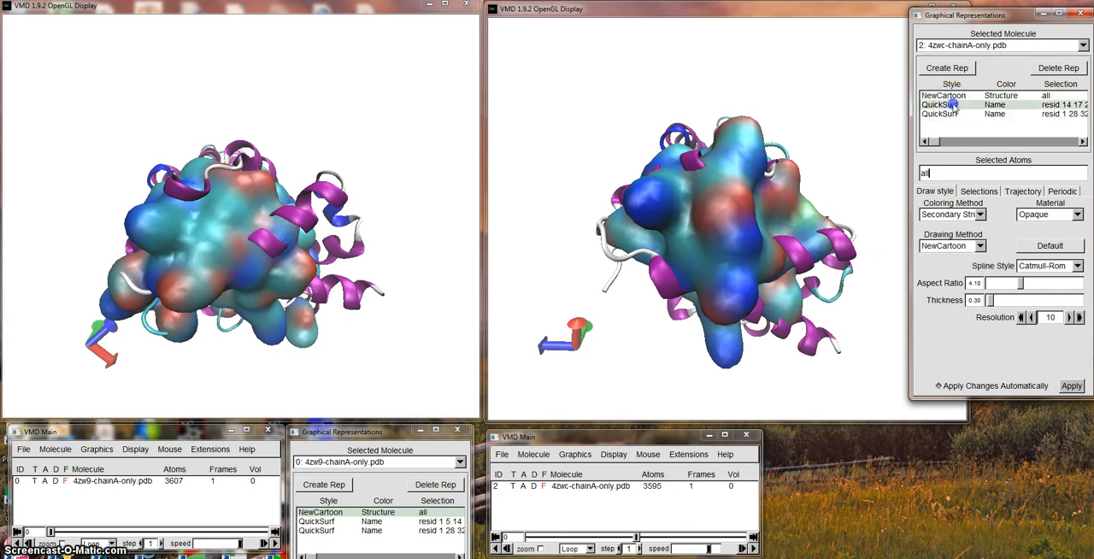
pyautogui.click(980, 246)
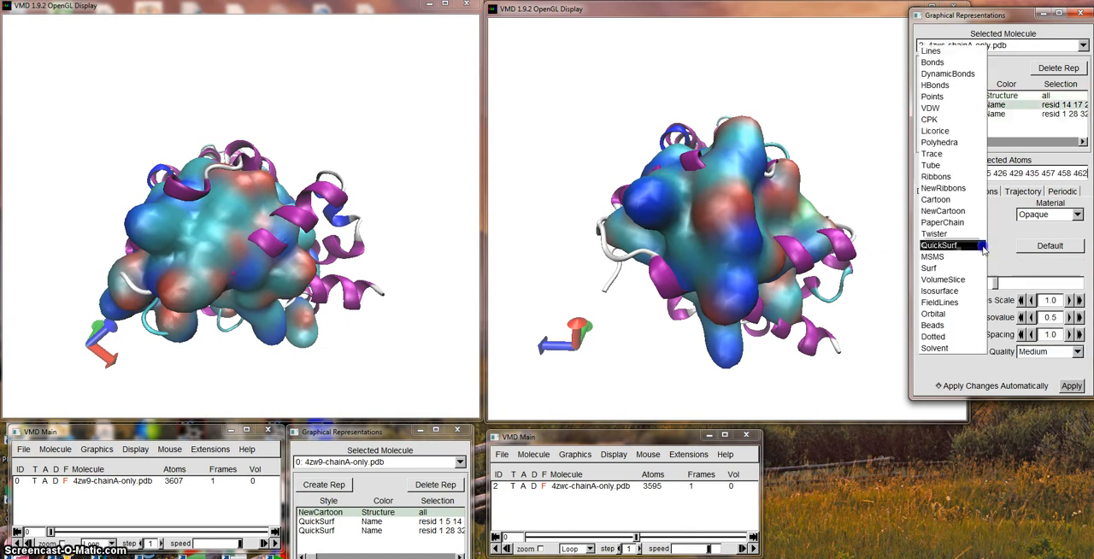
pyautogui.click(949, 131)
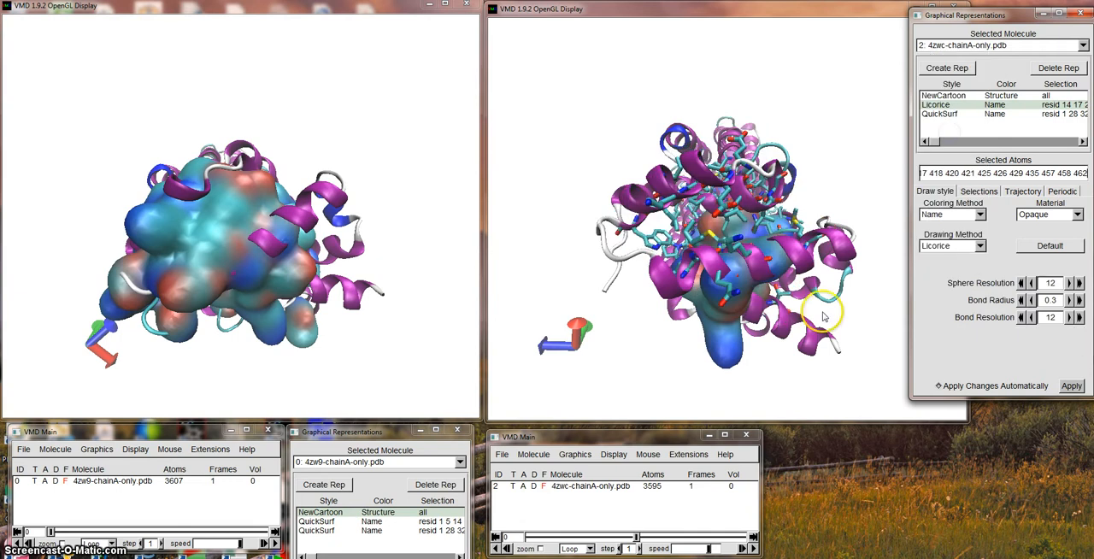
# Move the 4zw9 representations window up over the structure display, exposing its drawing settings.
pyautogui.click(374, 438)
pyautogui.doubleClick(376, 436)
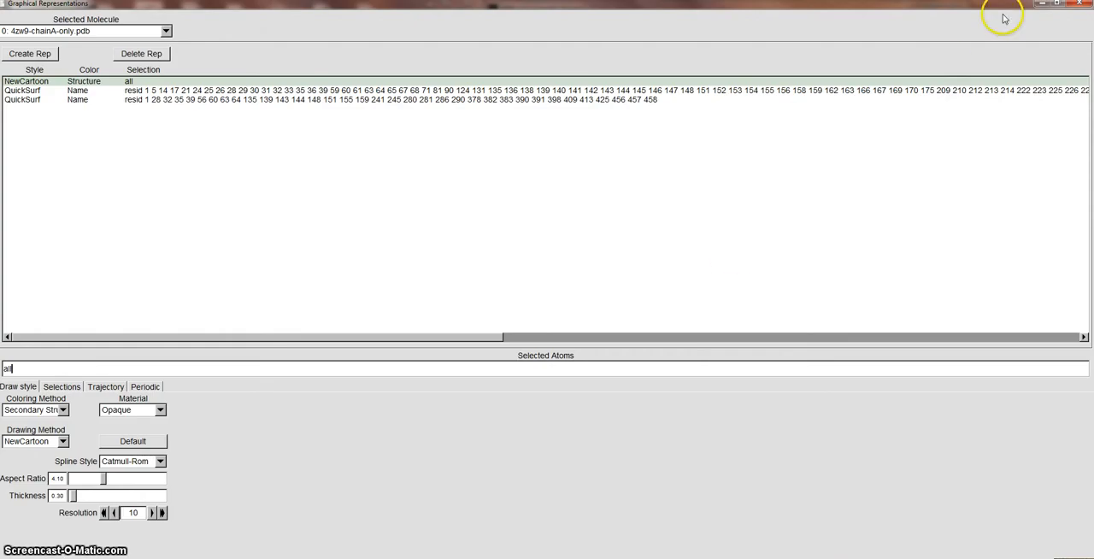
pyautogui.click(1057, 5)
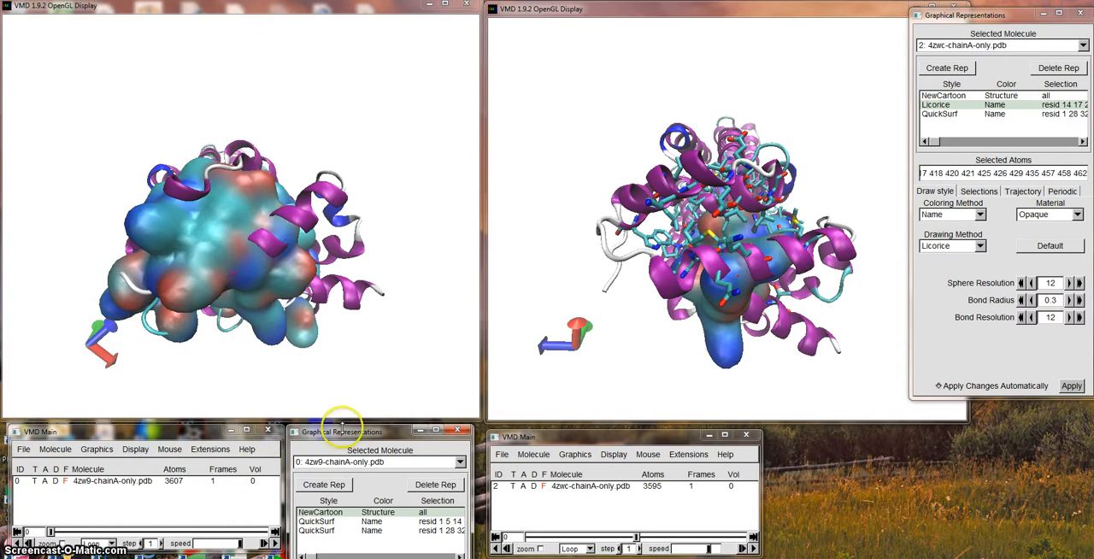
pyautogui.moveTo(356, 437); pyautogui.dragTo(373, 201)
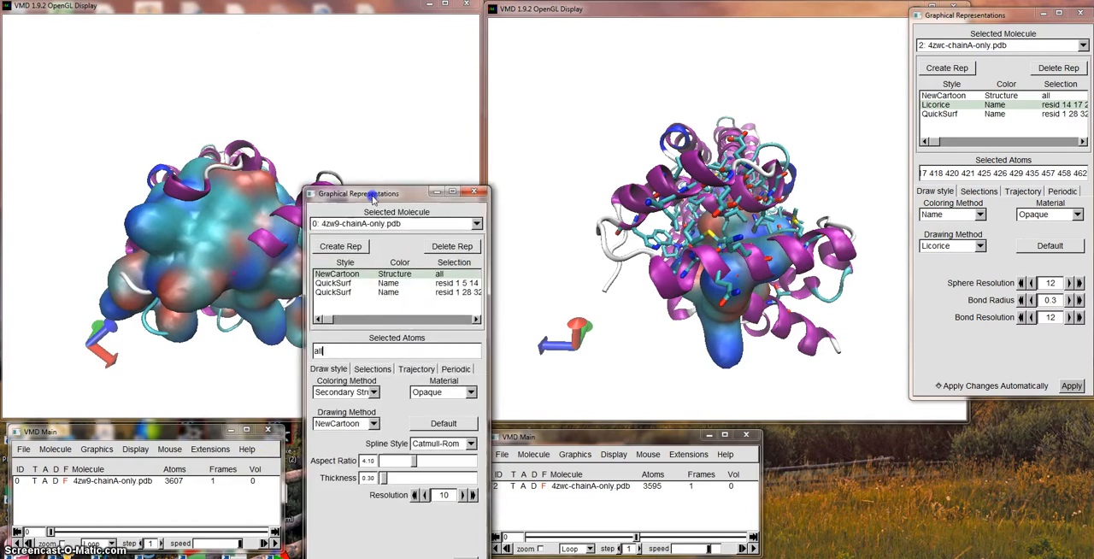
# Try Licorice on the 4zw9 representation of all atoms and return that representation to NewCartoon.
pyautogui.click(373, 425)
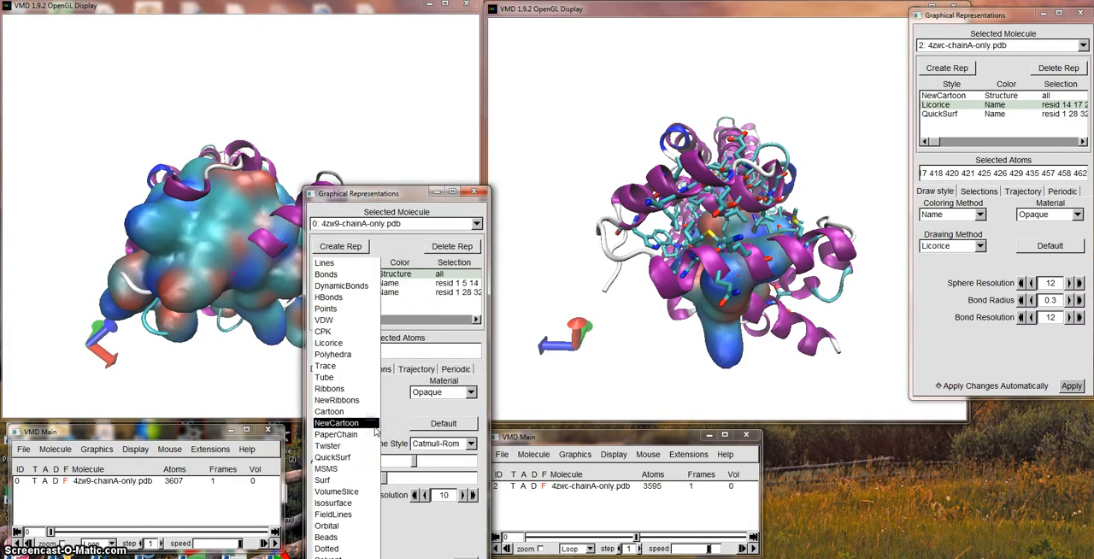
pyautogui.click(350, 344)
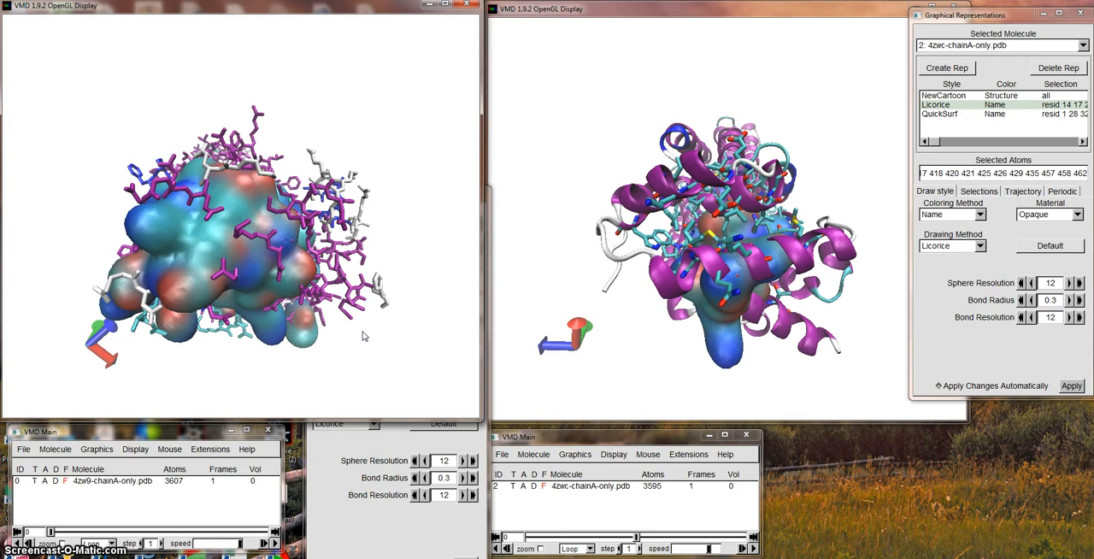
pyautogui.click(321, 534)
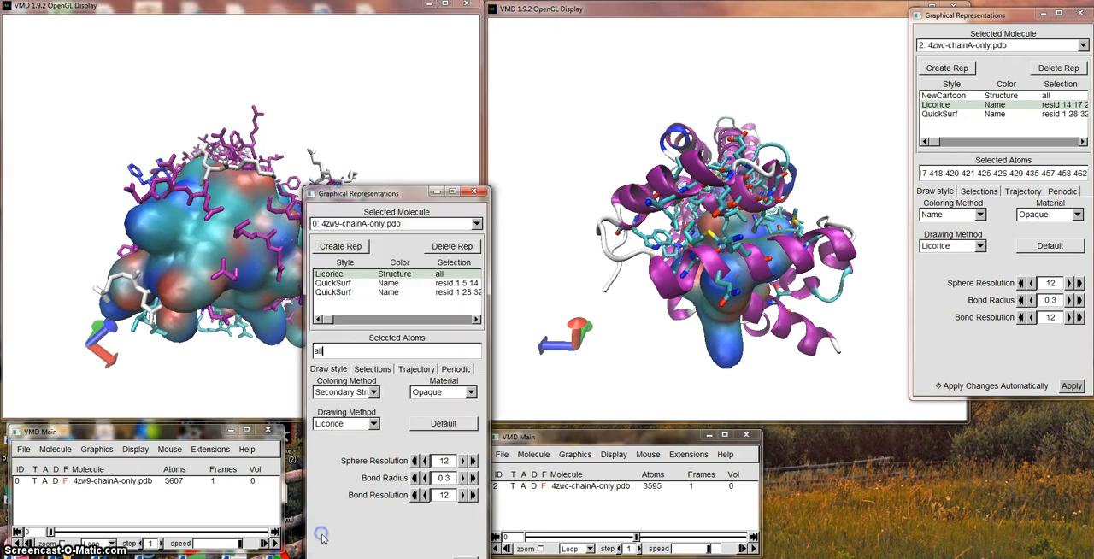
pyautogui.click(354, 284)
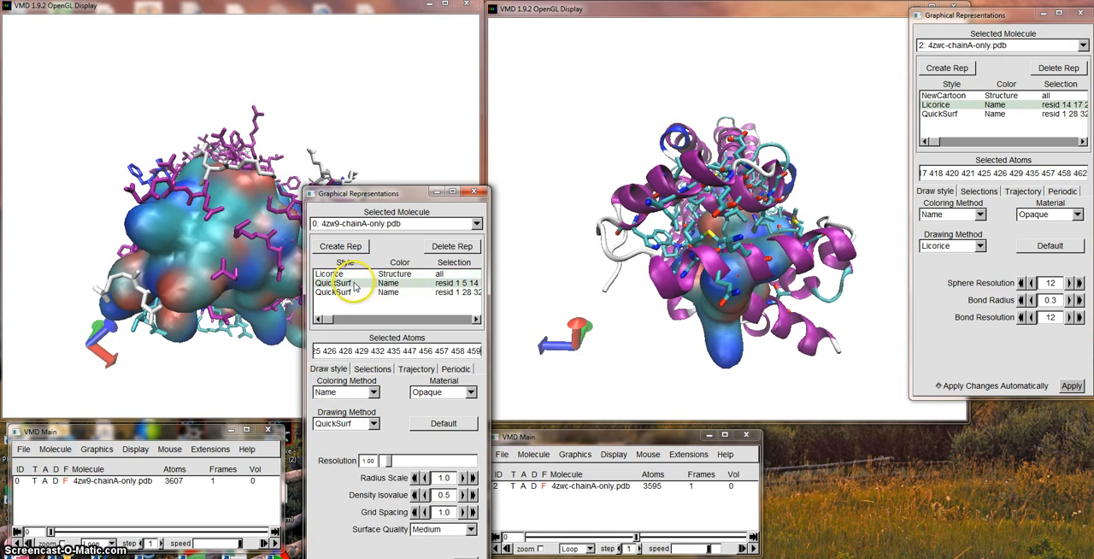
pyautogui.click(349, 274)
pyautogui.click(373, 423)
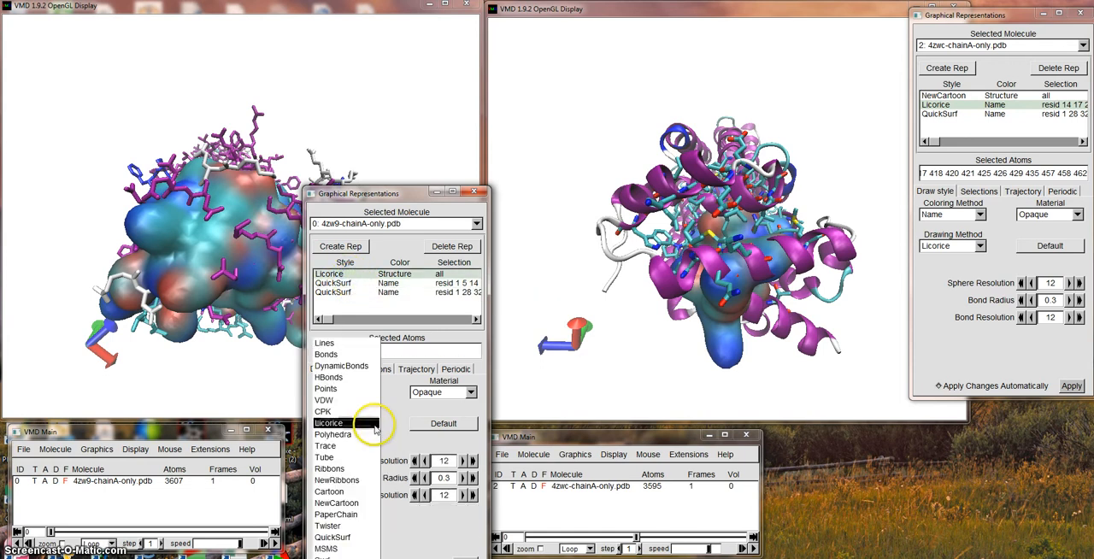
pyautogui.click(359, 504)
# Set the 4zw9 residue representation beginning resid 1 5 14 to Licorice and bring its structure display to the front.
pyautogui.click(347, 284)
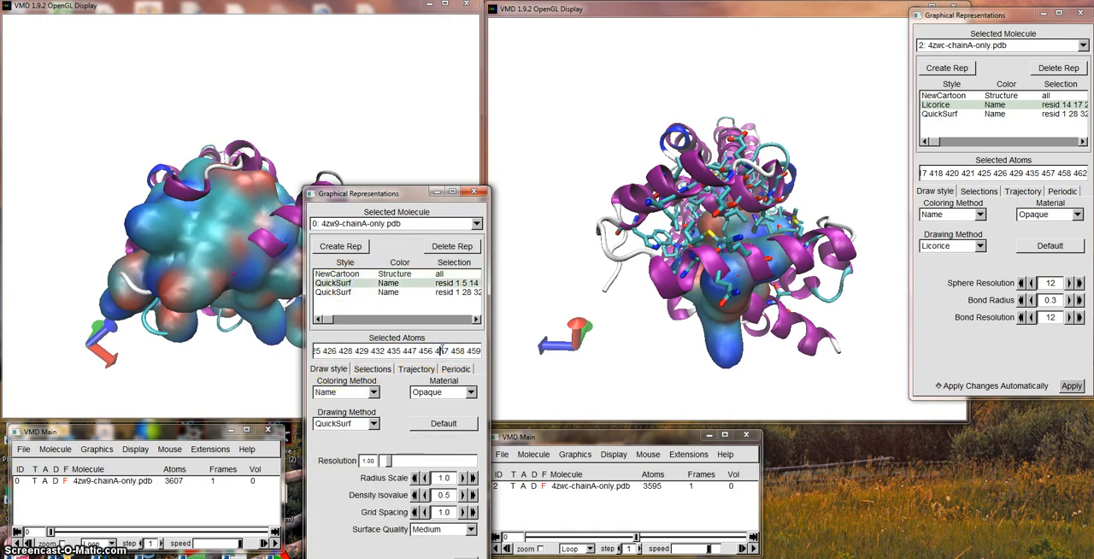
pyautogui.press('Home')
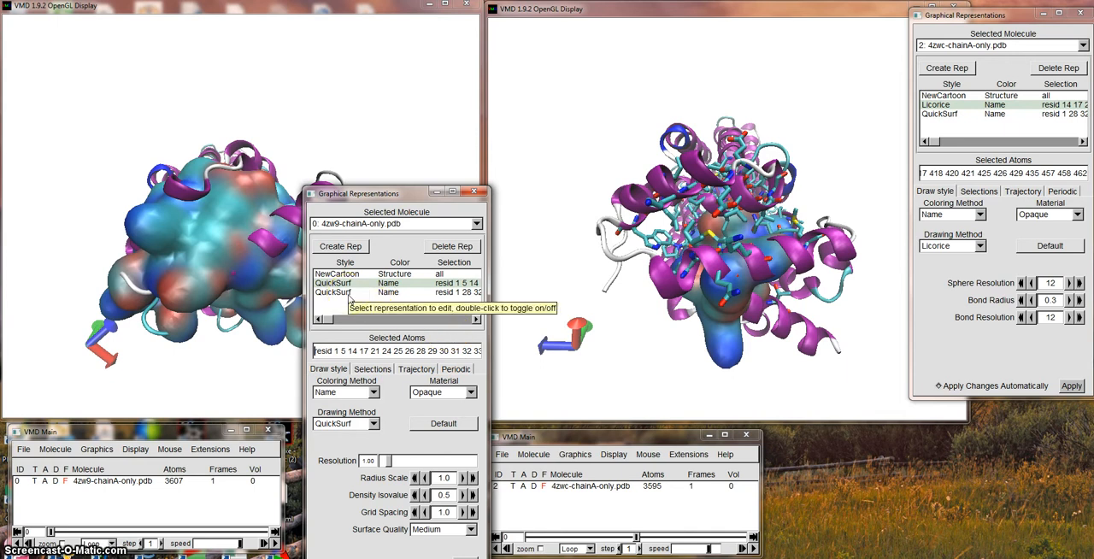
pyautogui.click(375, 425)
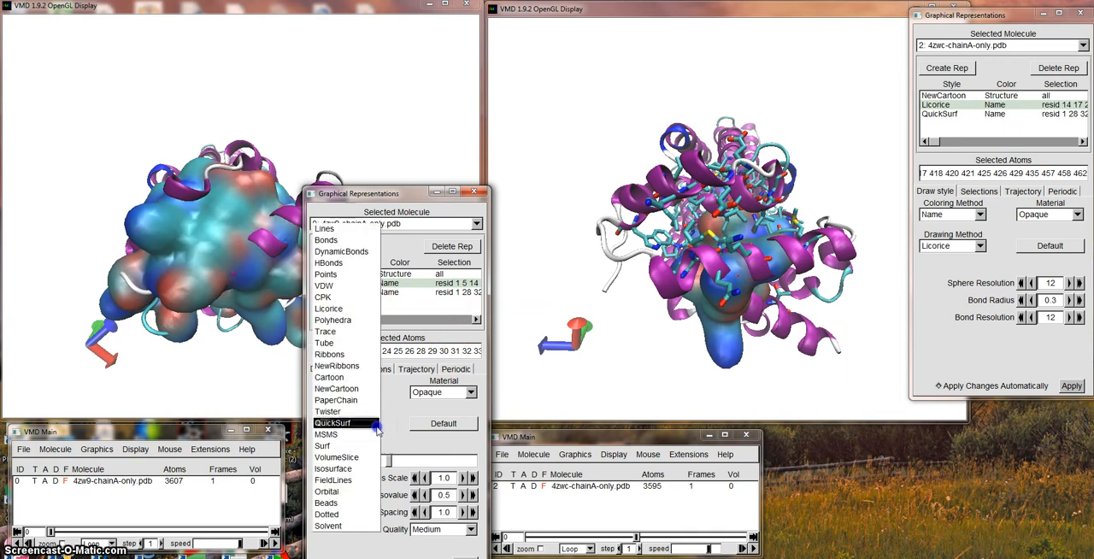
pyautogui.click(342, 308)
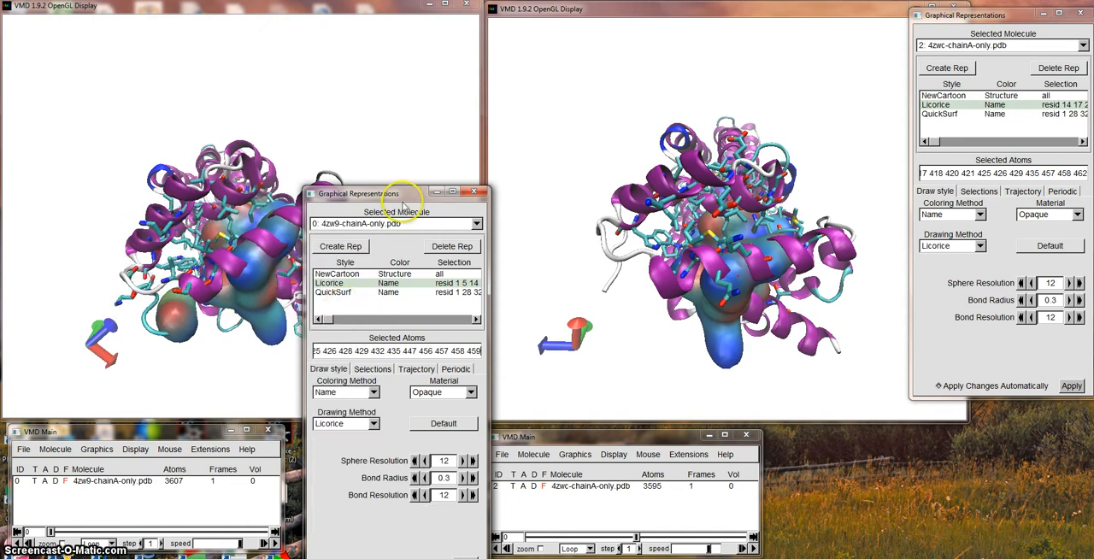
pyautogui.click(386, 12)
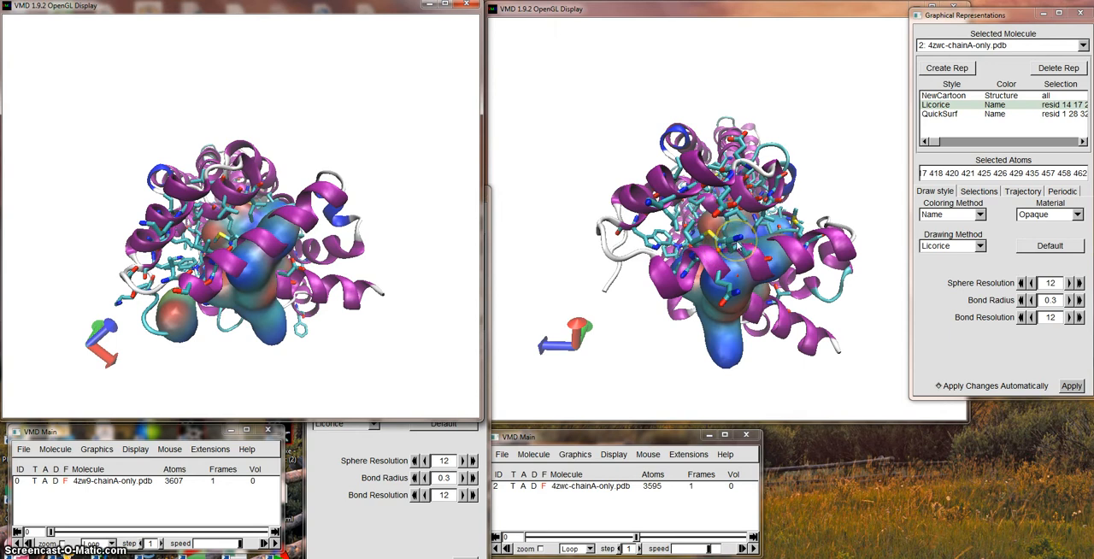
# Set the drawing method of the 4zwc residue representation beginning resid 1 28 32 to Licorice.
pyautogui.click(944, 114)
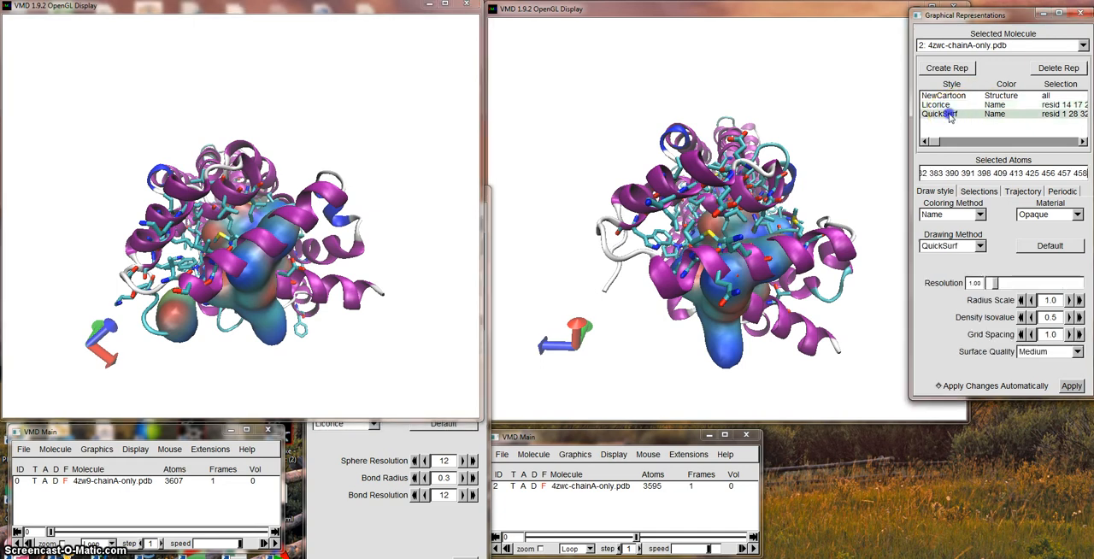
pyautogui.click(980, 247)
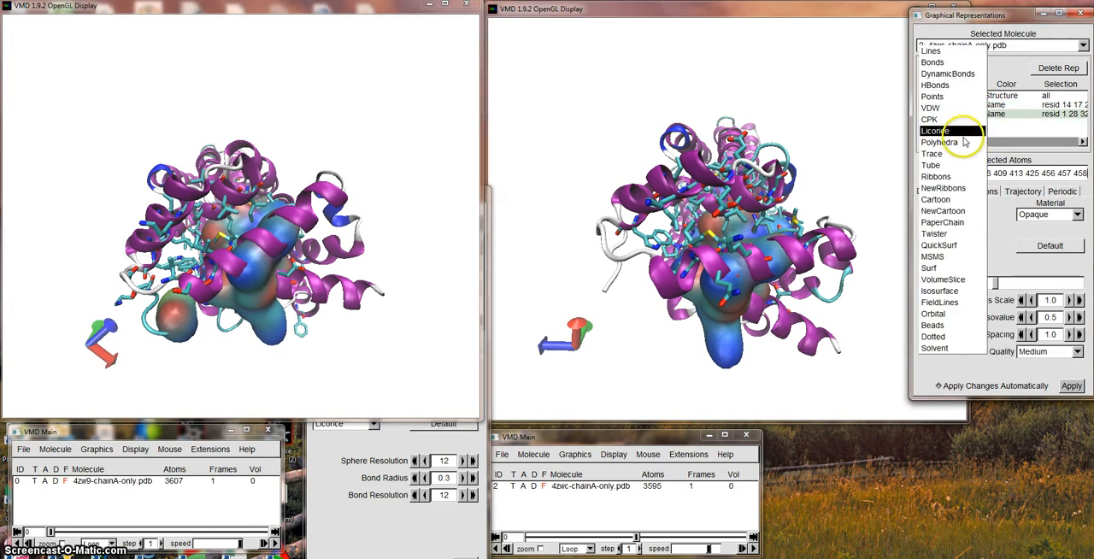
pyautogui.click(942, 178)
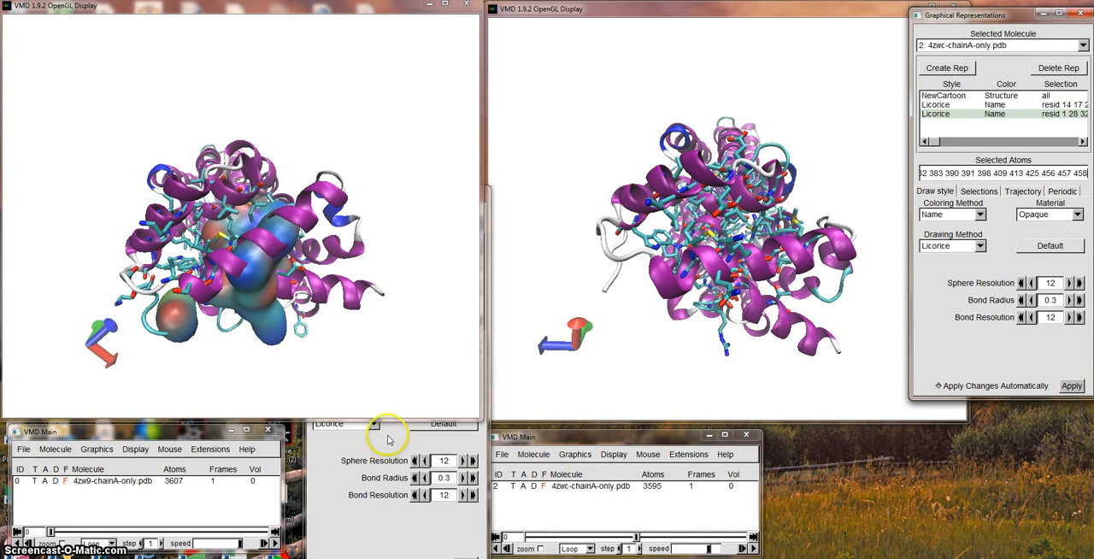
# Set the 4zw9 residue representation beginning resid 1 28 32 to Licorice and bring its structure display to the front.
pyautogui.click(325, 472)
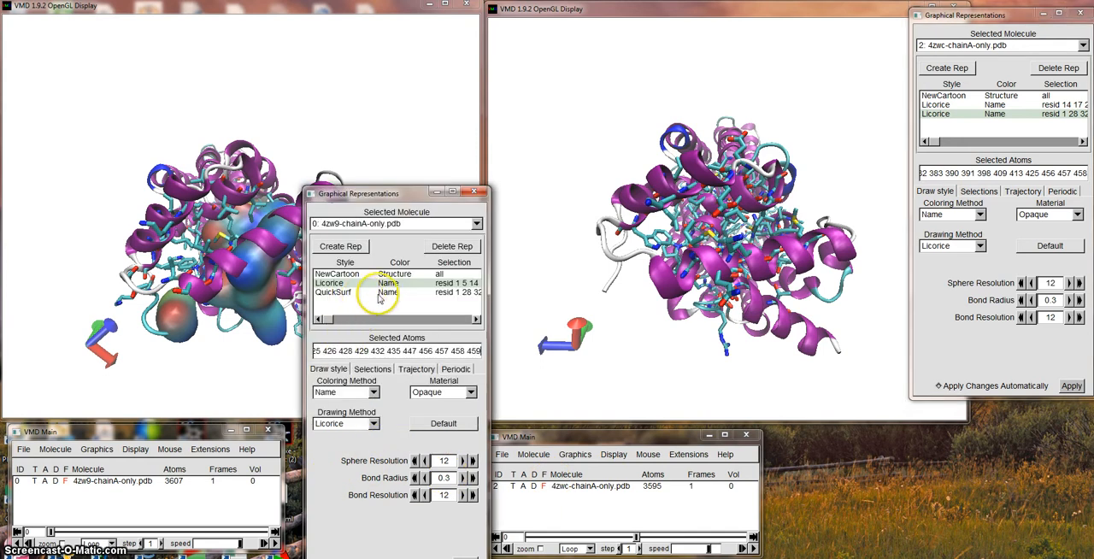
pyautogui.click(382, 293)
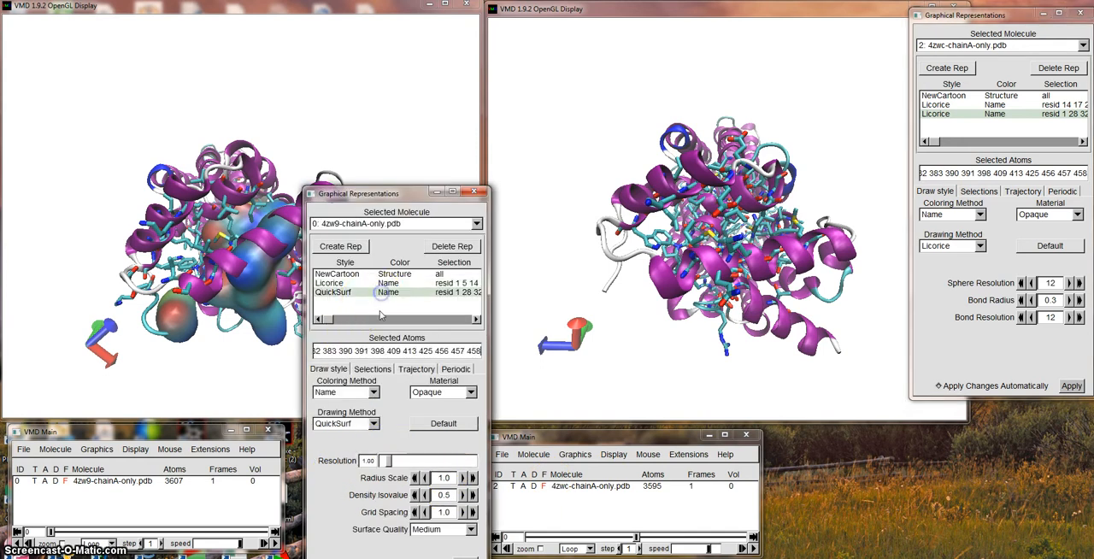
pyautogui.click(373, 424)
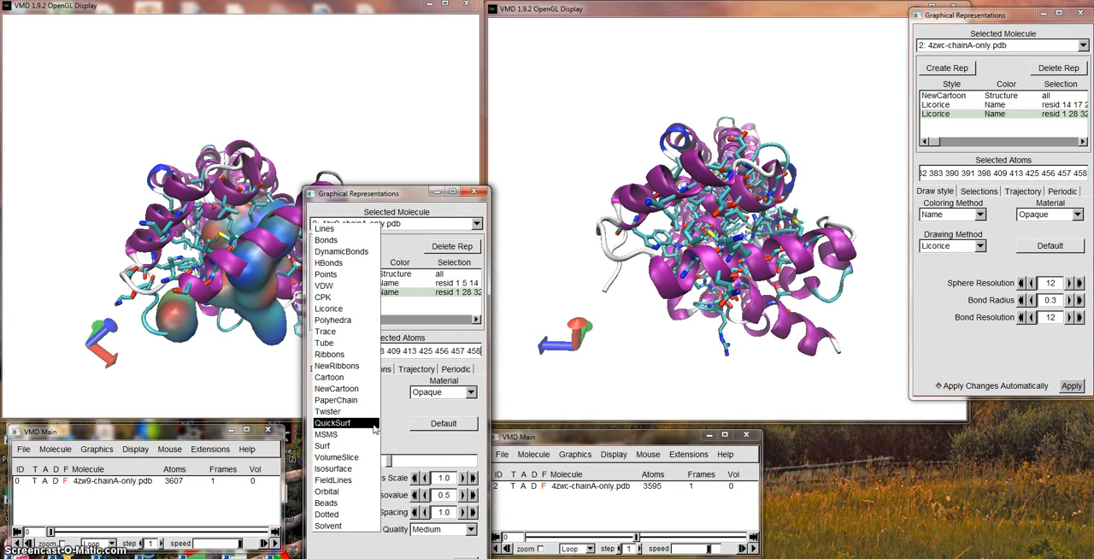
pyautogui.click(354, 309)
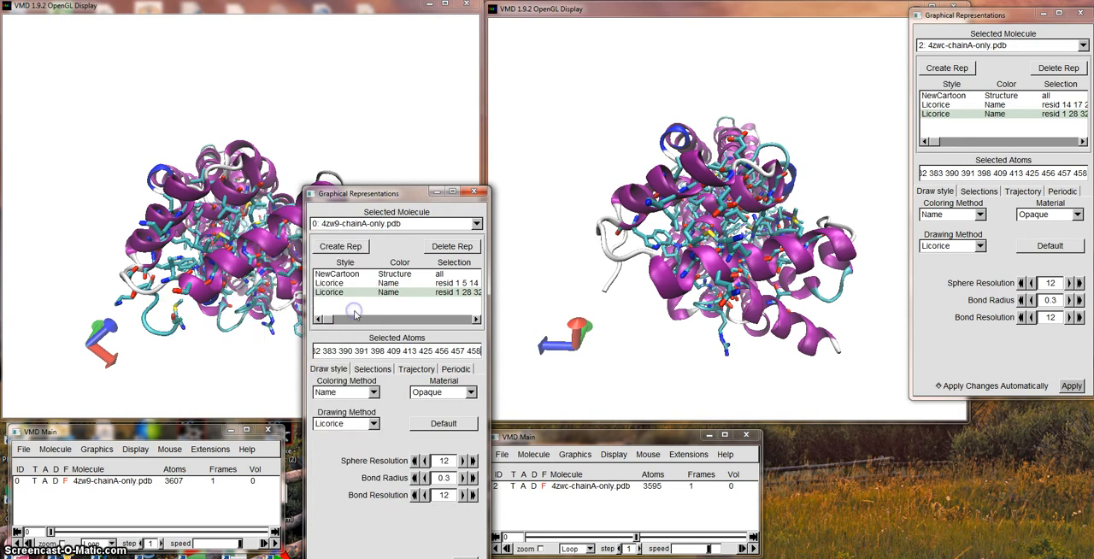
pyautogui.click(384, 7)
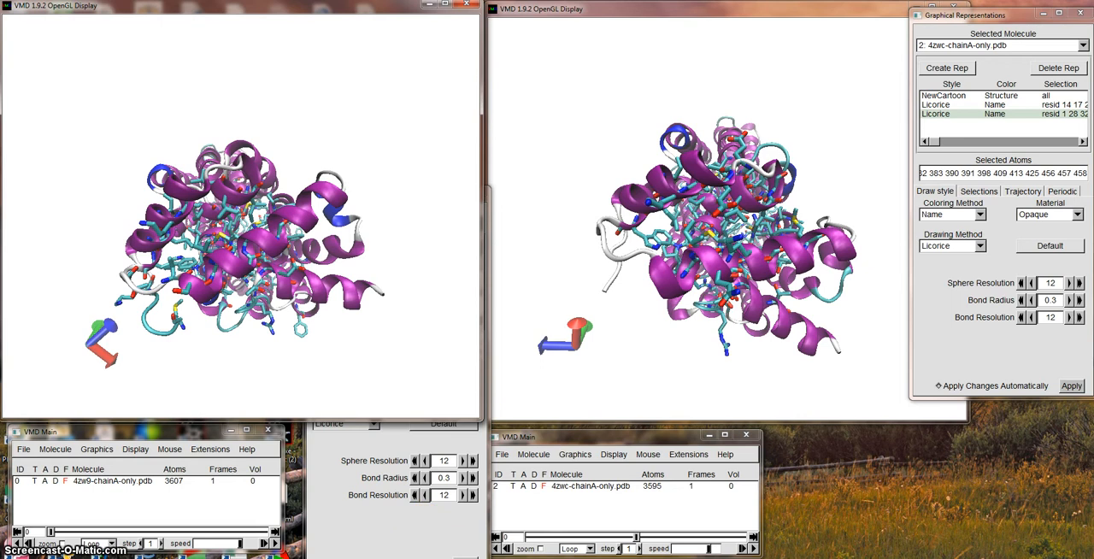
# Switch to Excel's 4zwc_chainA_only_akb-aa_list.xlsx workbook and examine the combined residue names in column I.
pyautogui.moveTo(401, 557)
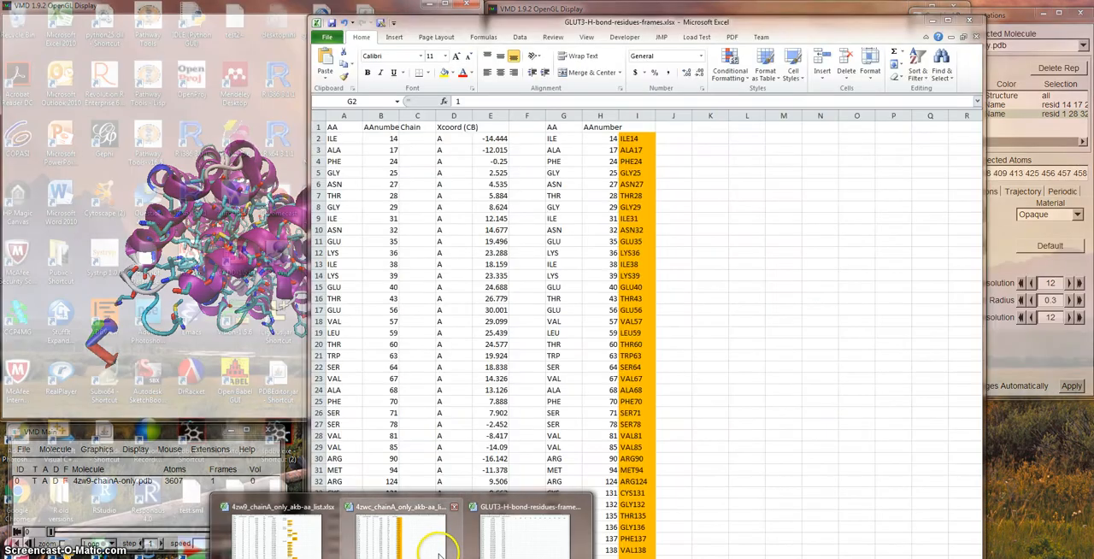
pyautogui.click(431, 540)
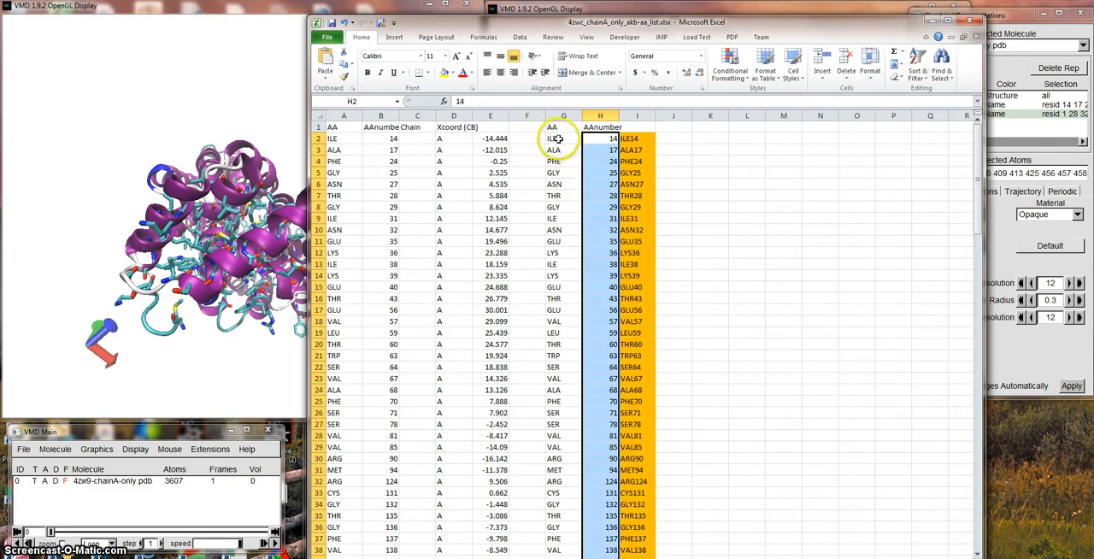
pyautogui.click(637, 139)
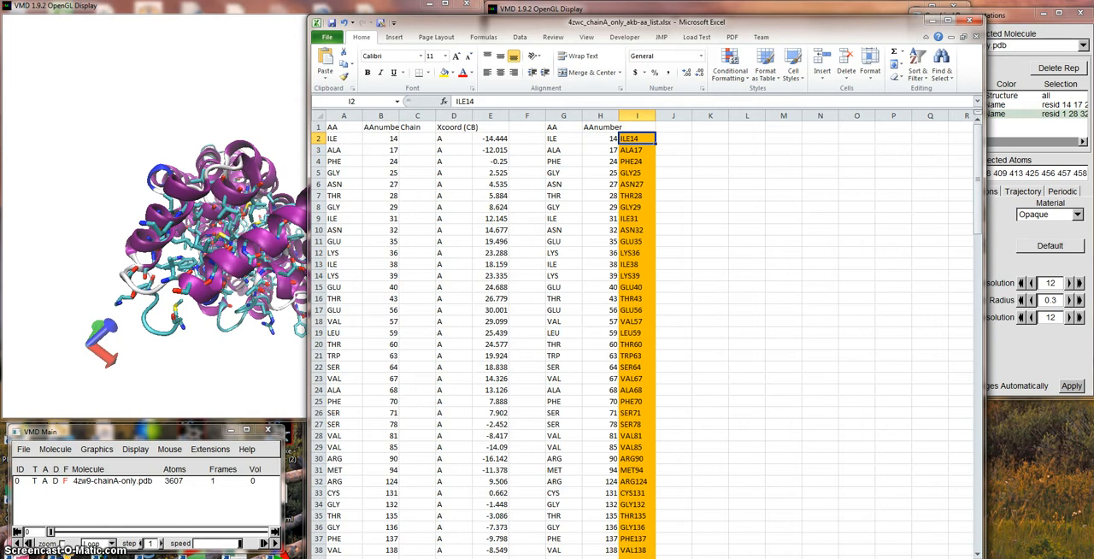
# Switch to the GLUT3-H-bond-residues-frames.xlsx workbook and review its H-bond residue list and the adjacent frames sheet.
pyautogui.moveTo(401, 558)
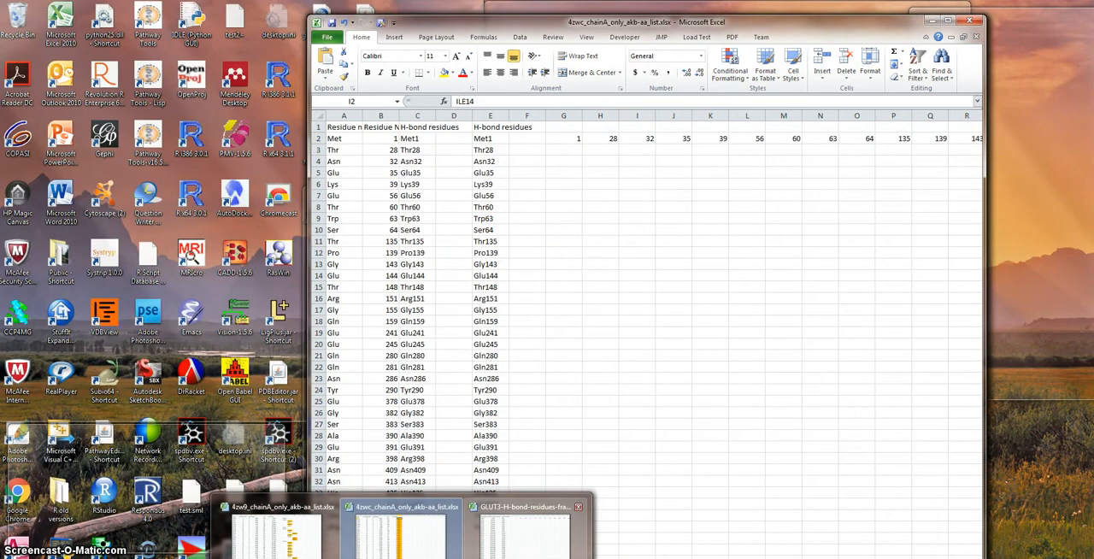
pyautogui.click(525, 525)
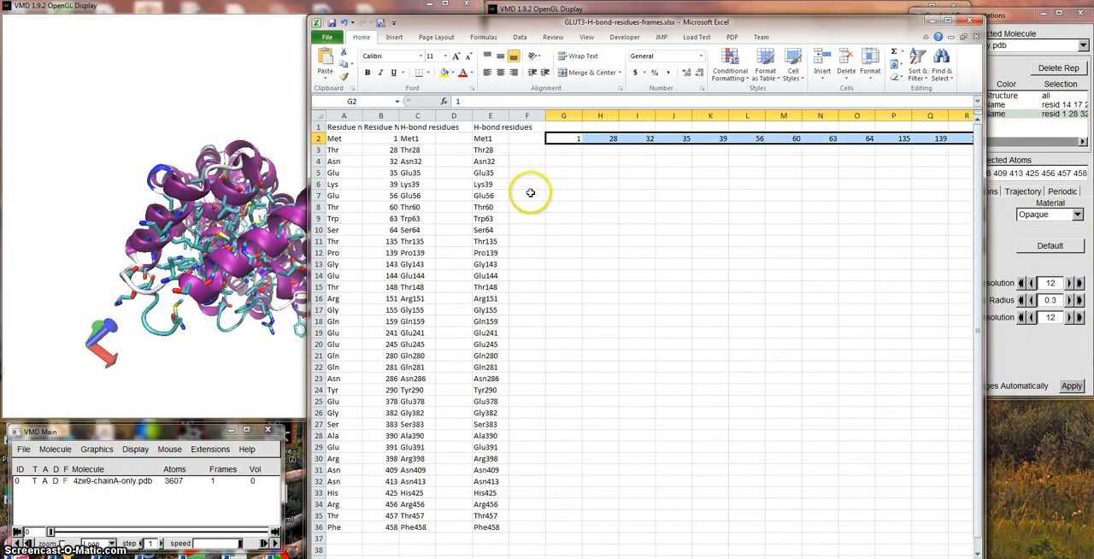
pyautogui.click(582, 354)
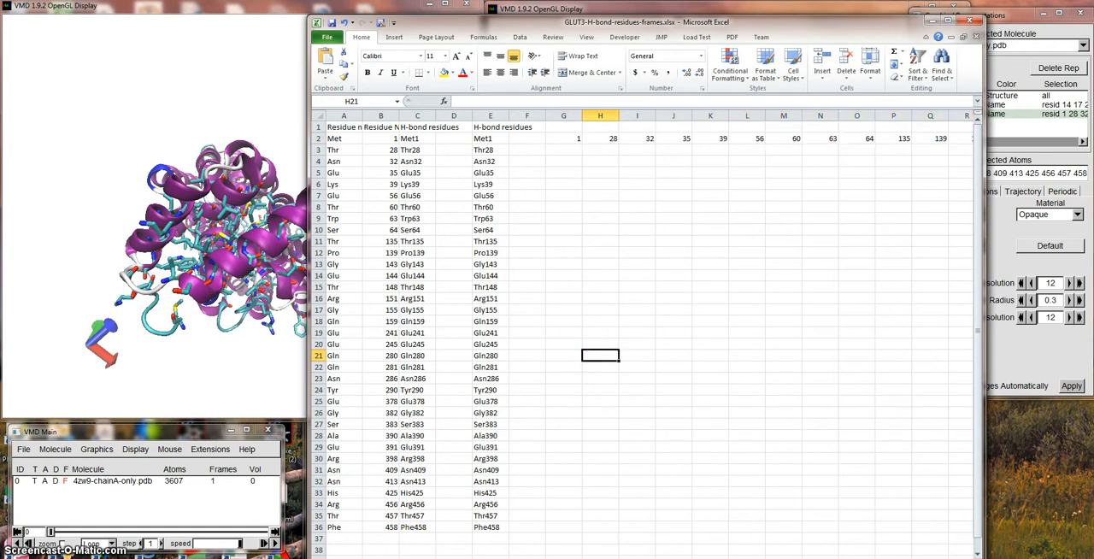
pyautogui.hotkey('ctrl', 'pagedown')
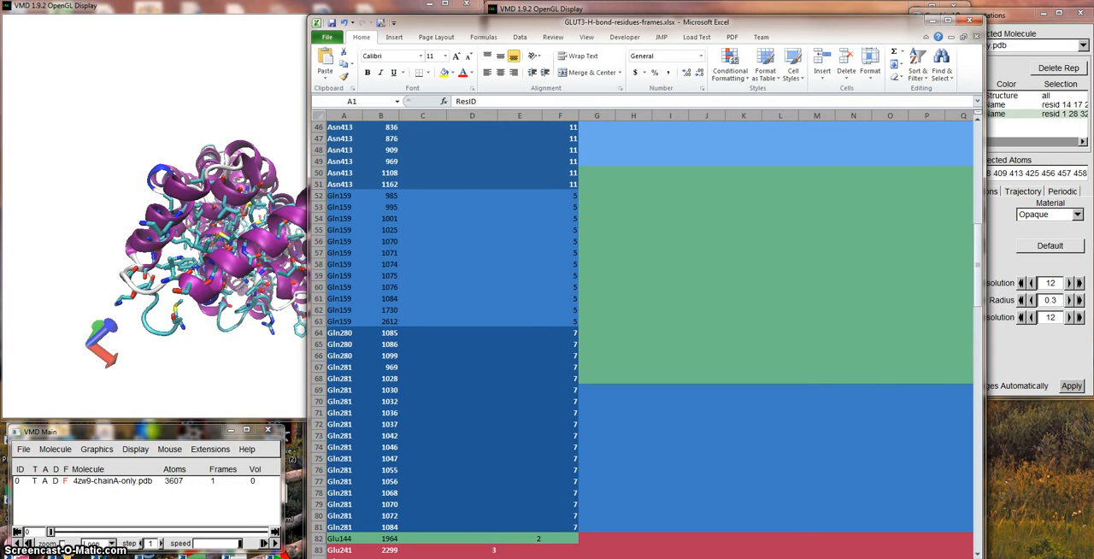
pyautogui.hotkey('ctrl', 'pageup')
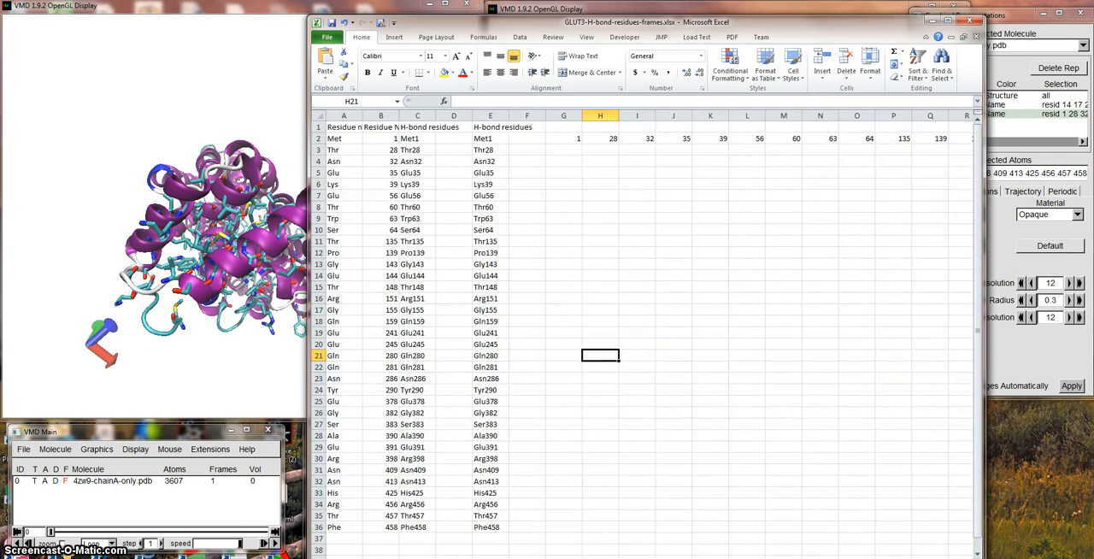
pyautogui.scroll(-3, 434, 452)
pyautogui.scroll(3, 383, 486)
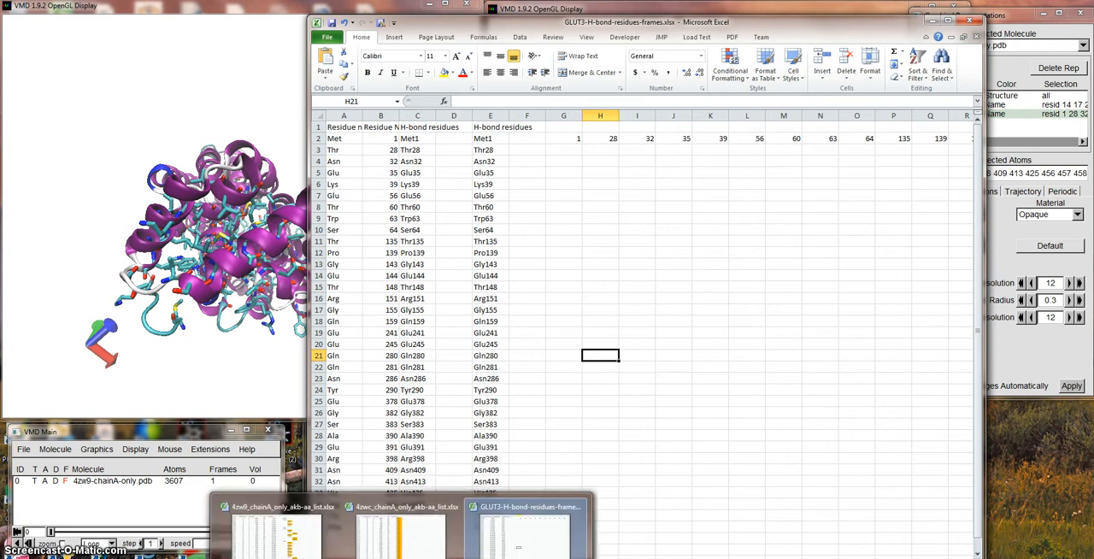
# Switch to the 4zw9_chainA_only_akb-aa_list.xlsx workbook and examine the residue names sorted into columns K to M.
pyautogui.click(561, 529)
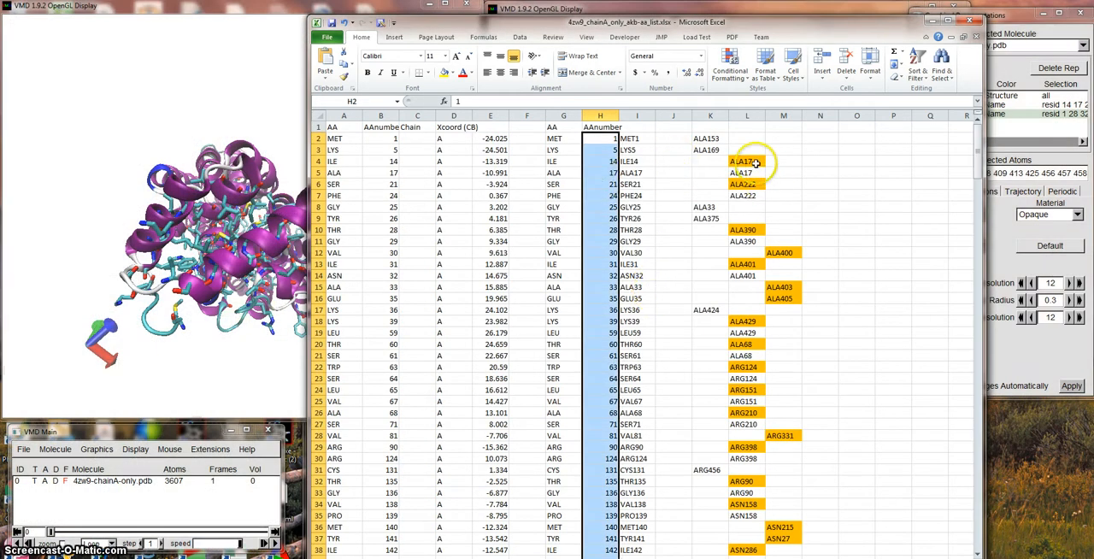
pyautogui.click(711, 127)
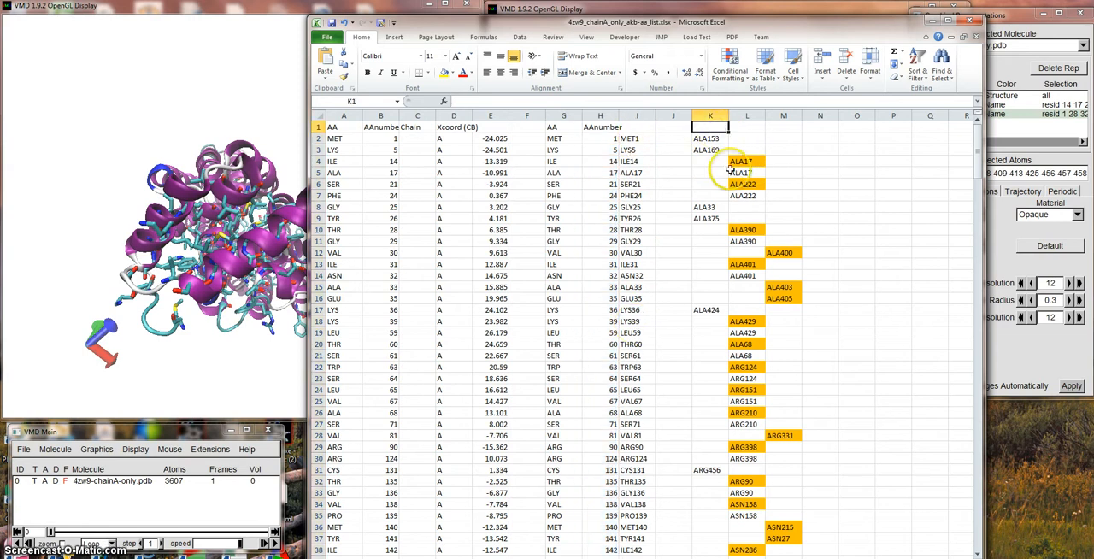
pyautogui.moveTo(976, 150)
pyautogui.mouseDown()
pyautogui.moveTo(965, 464)
pyautogui.moveTo(974, 540)
pyautogui.moveTo(976, 149)
pyautogui.mouseUp()
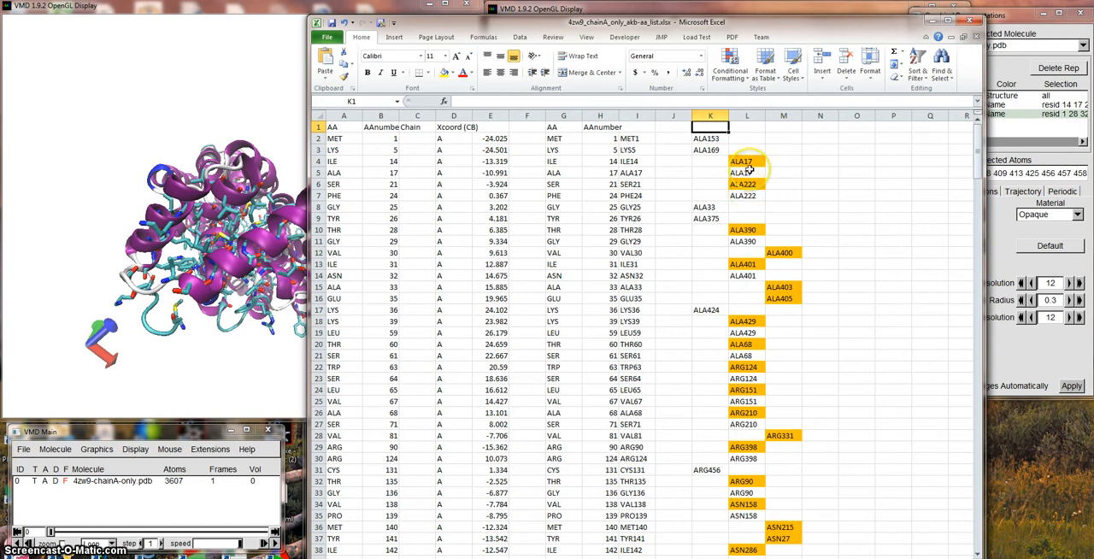
pyautogui.click(782, 127)
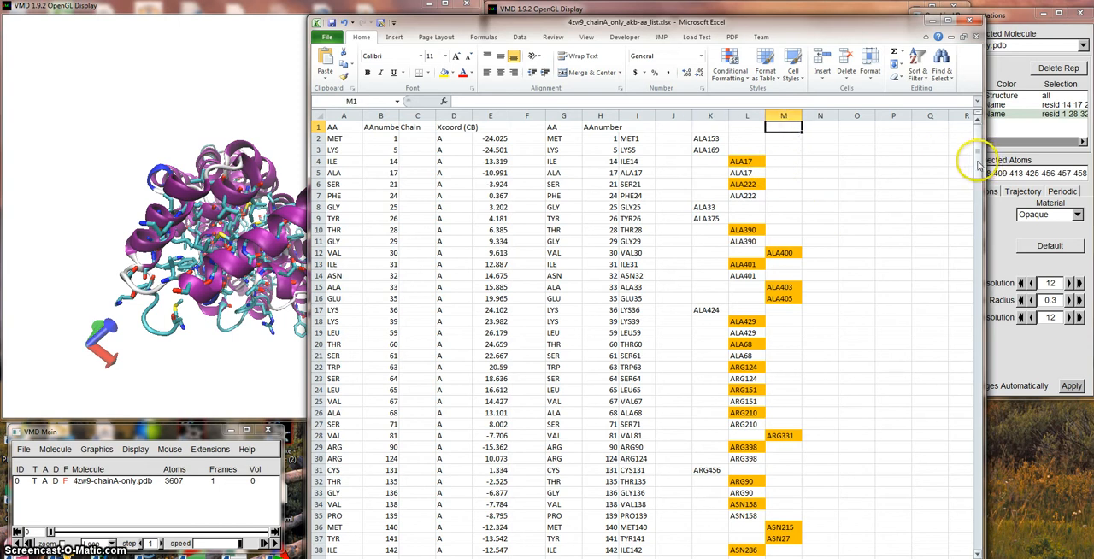
pyautogui.moveTo(977, 160); pyautogui.dragTo(966, 136)
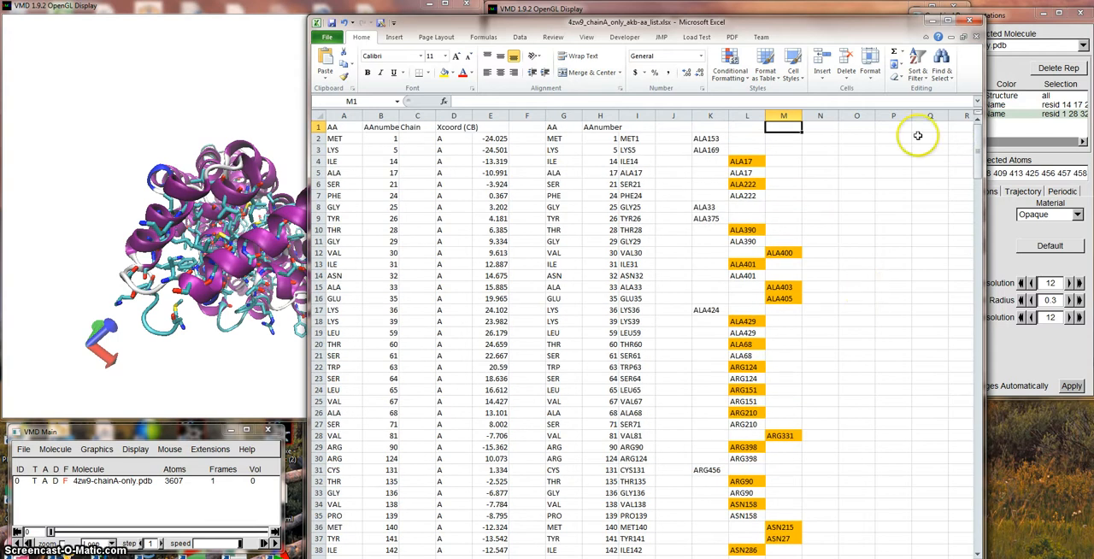
# Return to VMD and quit the session that holds 4zwc-chainA-only.pdb.
pyautogui.click(934, 19)
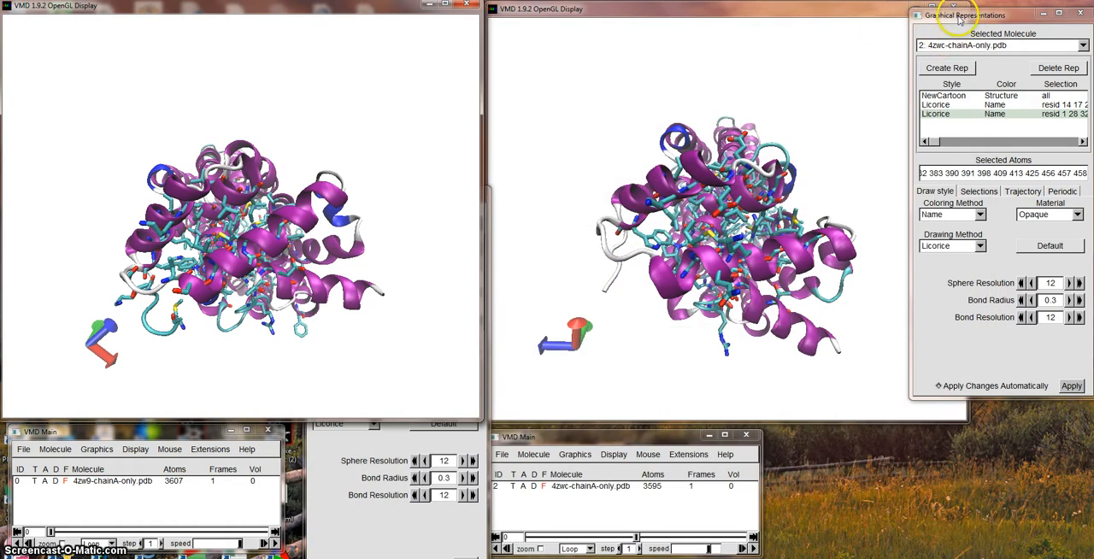
pyautogui.click(507, 458)
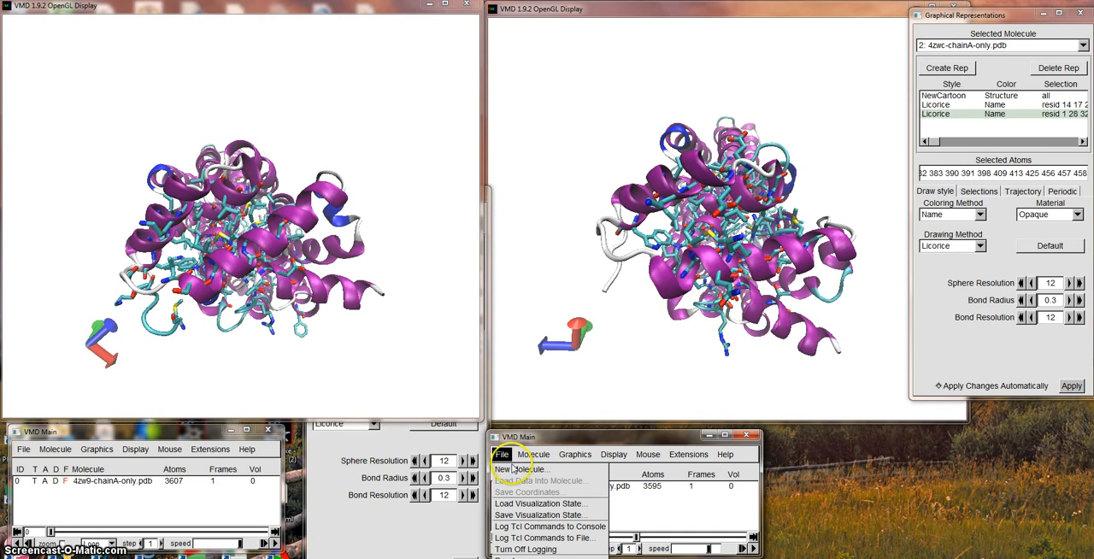
pyautogui.click(512, 557)
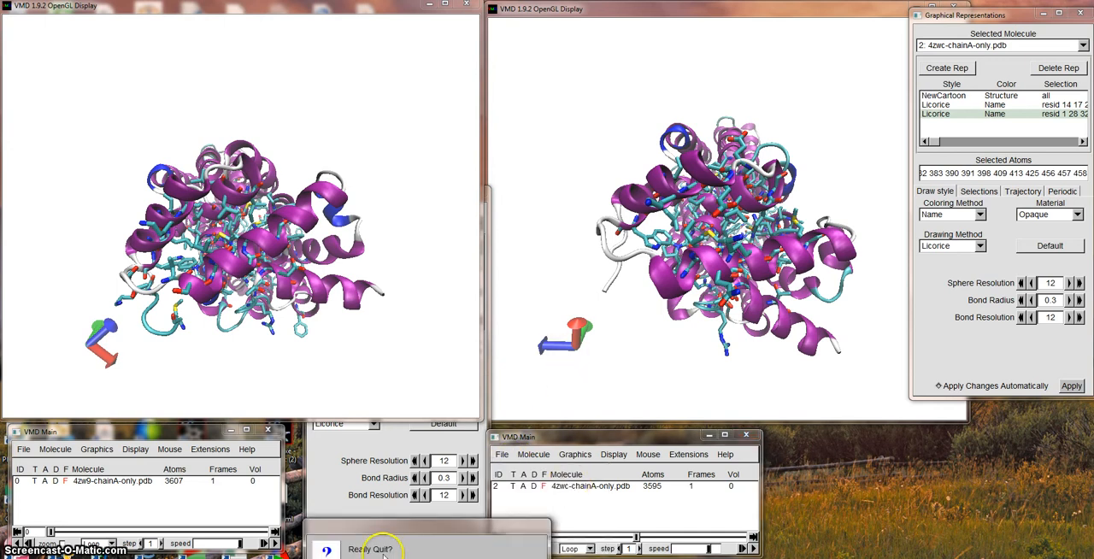
pyautogui.click(456, 557)
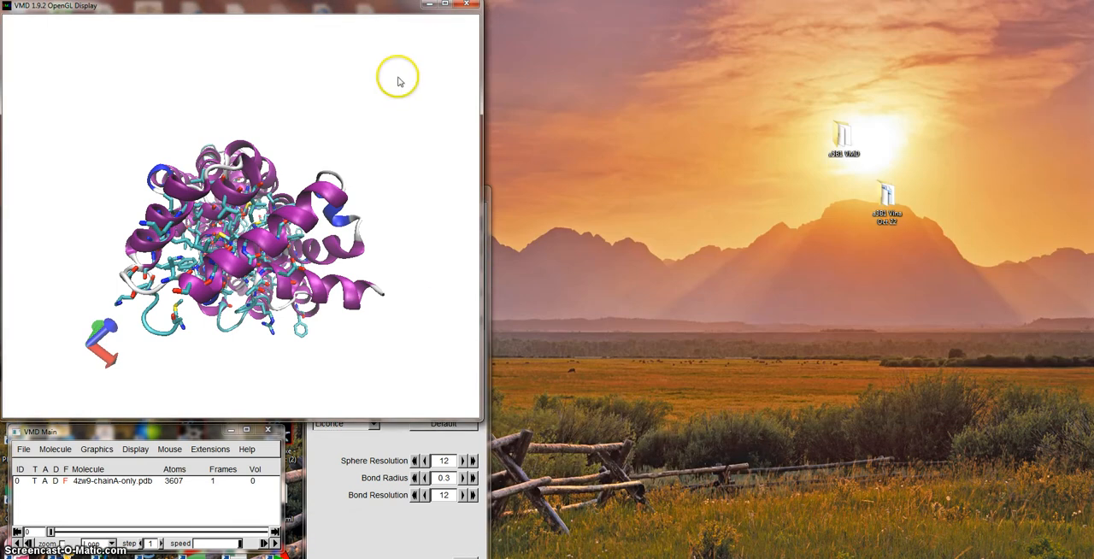
# Move the main VMD window clear of the structure display and delete the 4zw9-chainA-only.pdb molecule.
pyautogui.moveTo(159, 434); pyautogui.dragTo(932, 38)
pyautogui.click(796, 54)
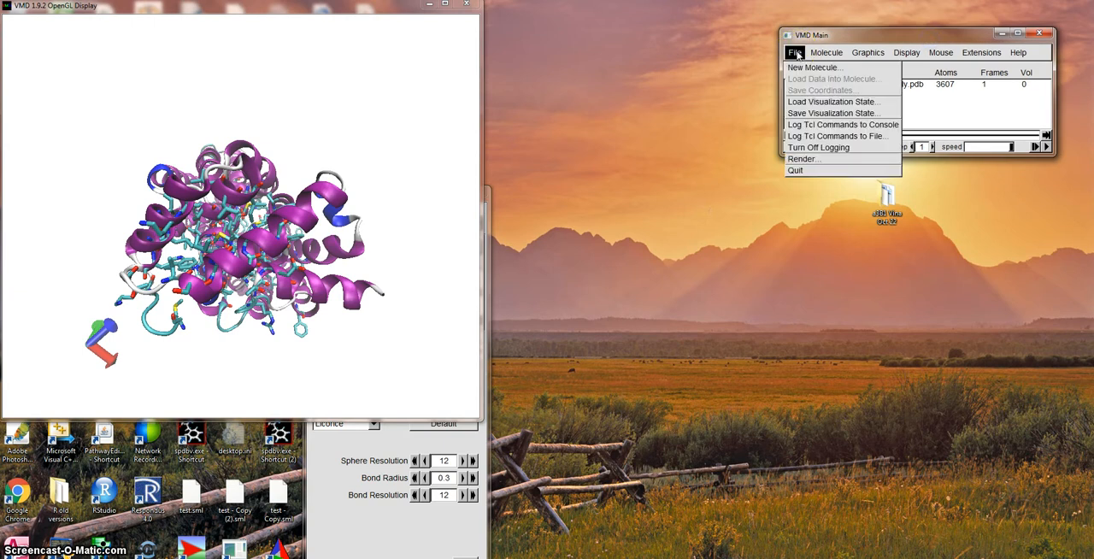
pyautogui.click(798, 55)
pyautogui.click(826, 55)
pyautogui.click(827, 56)
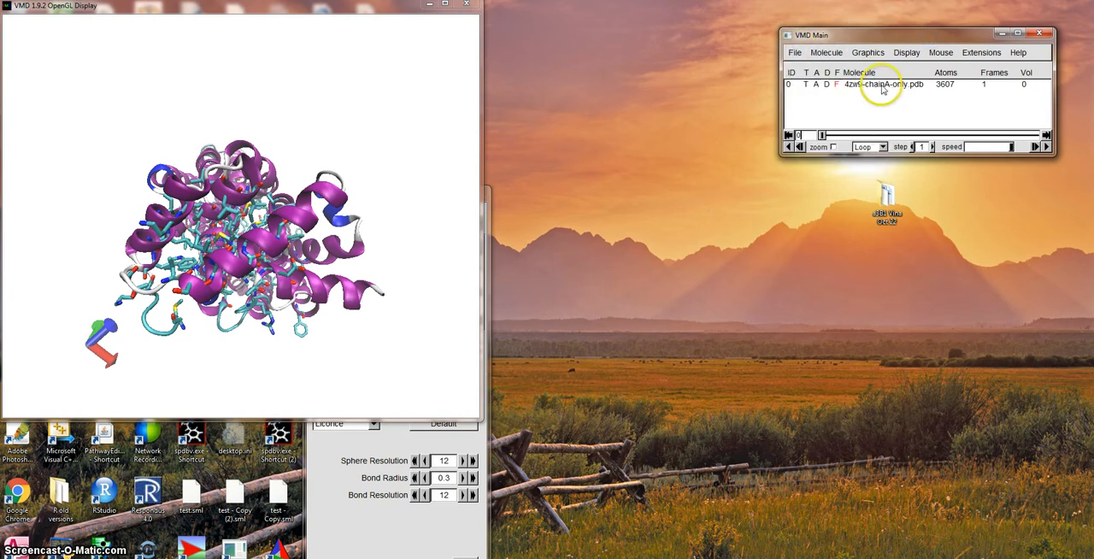
pyautogui.click(881, 85)
pyautogui.click(825, 53)
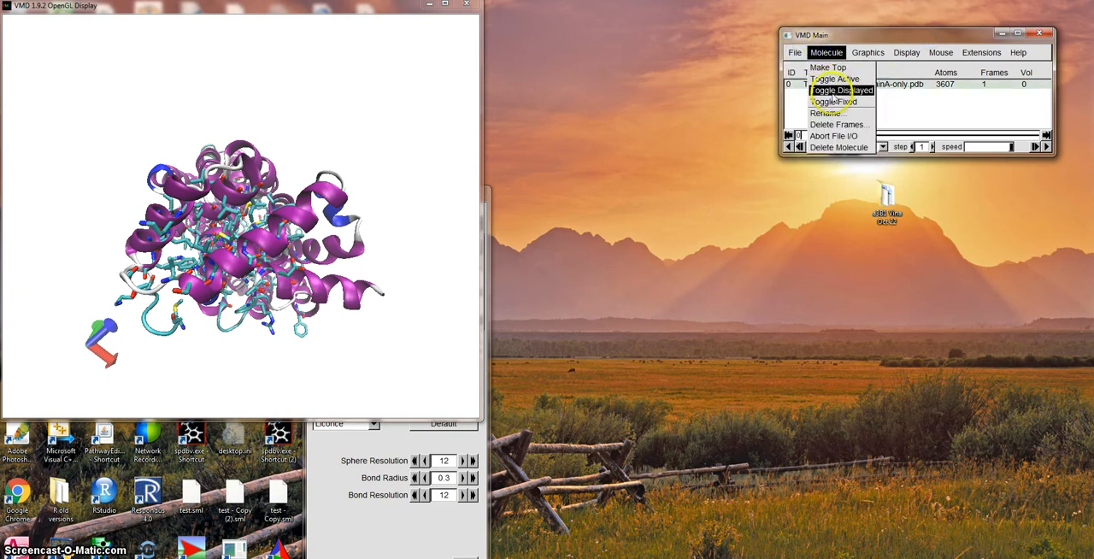
pyautogui.click(825, 139)
# Start loading a new molecule and browse to the MD dwnld 10 27 17 folder inside 2018 Liao Chen GLUT3.
pyautogui.click(794, 52)
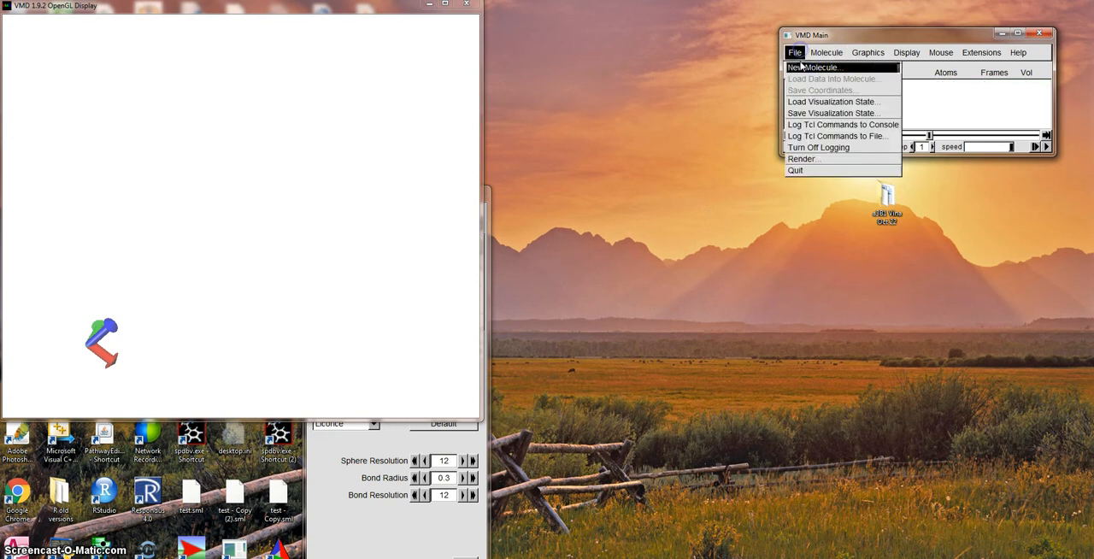
pyautogui.click(814, 67)
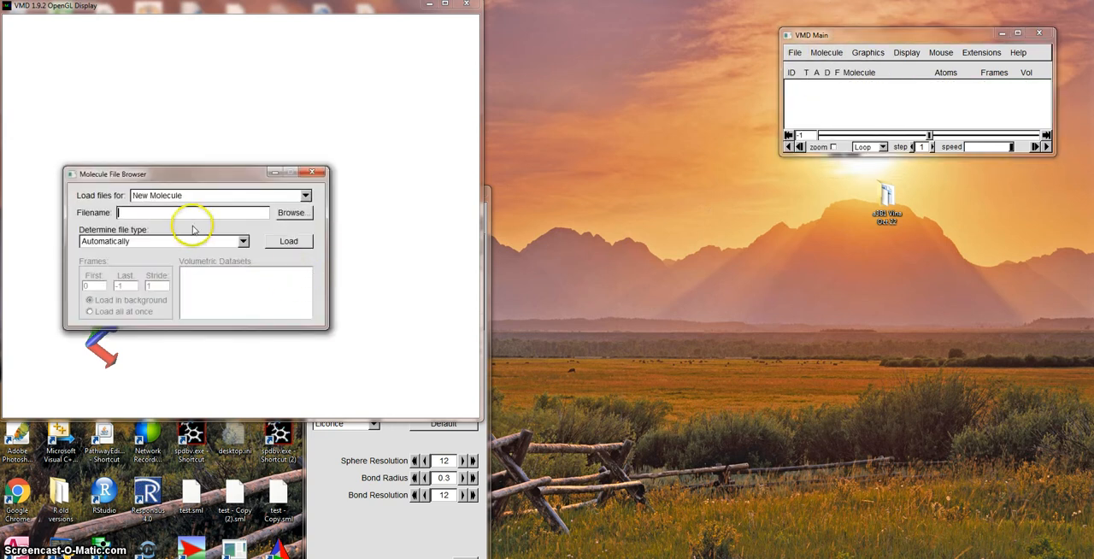
pyautogui.click(291, 216)
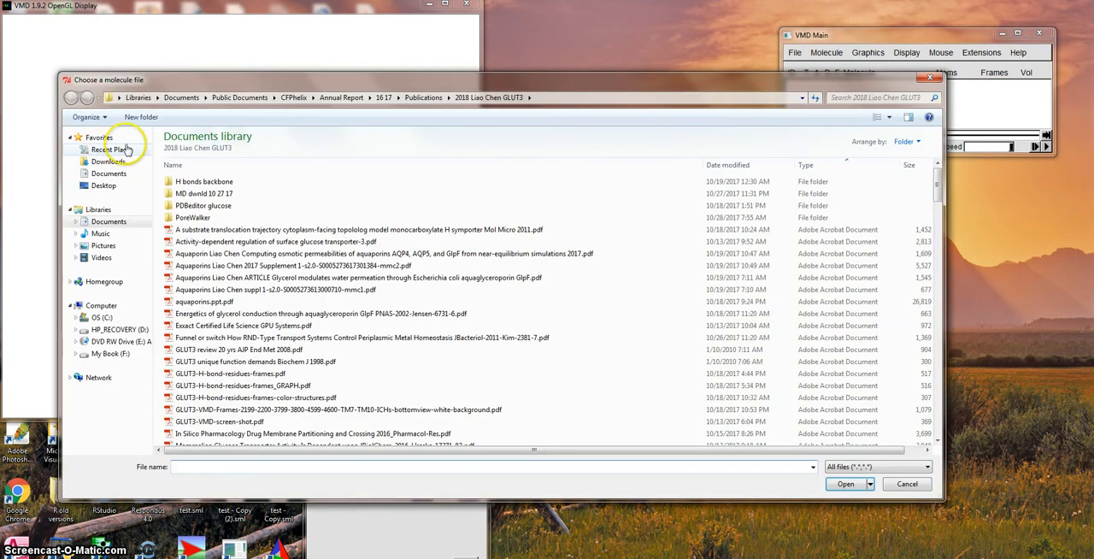
pyautogui.click(119, 150)
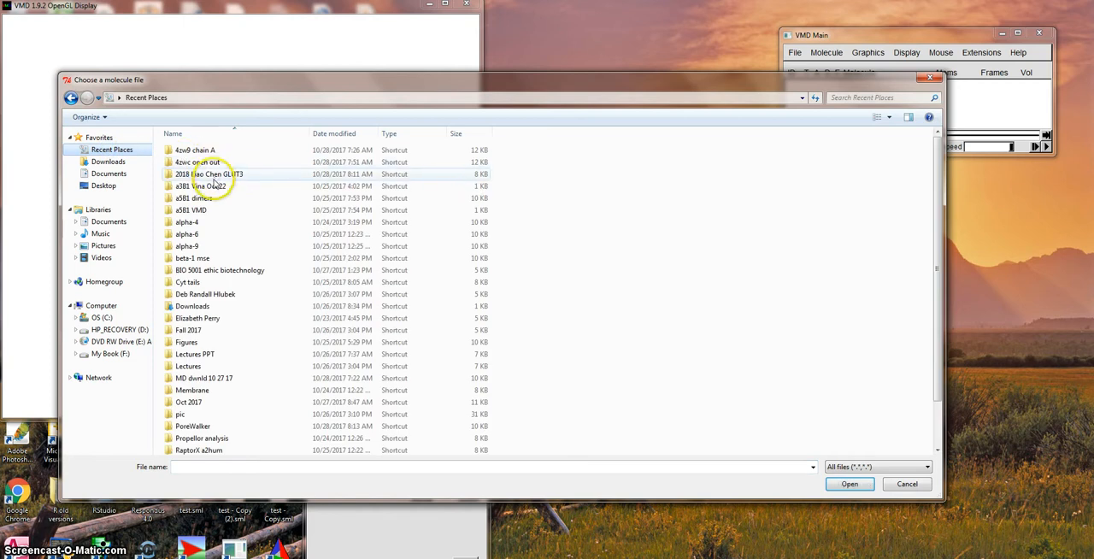
pyautogui.click(207, 174)
pyautogui.doubleClick(208, 174)
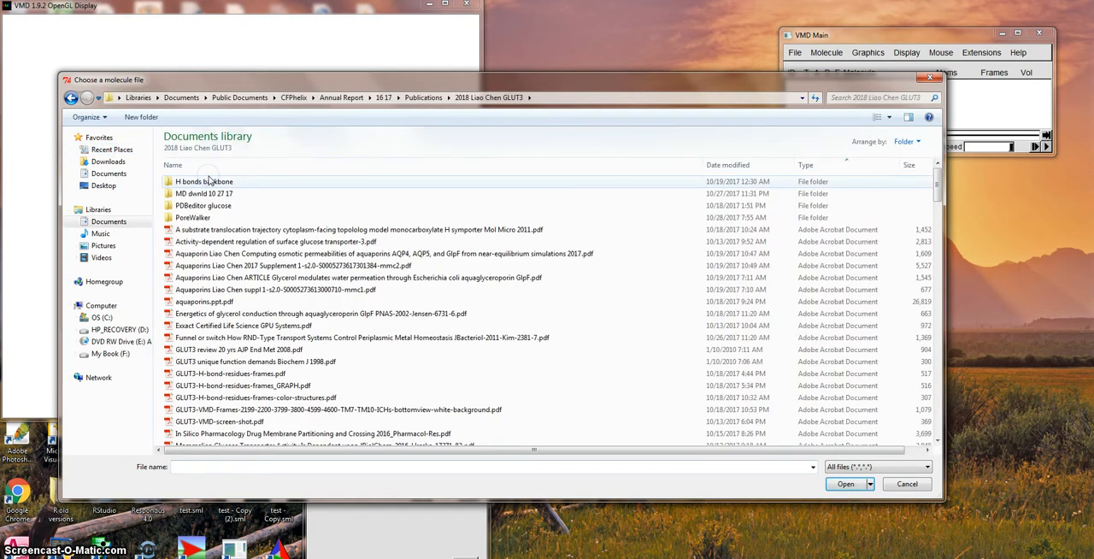
pyautogui.doubleClick(205, 194)
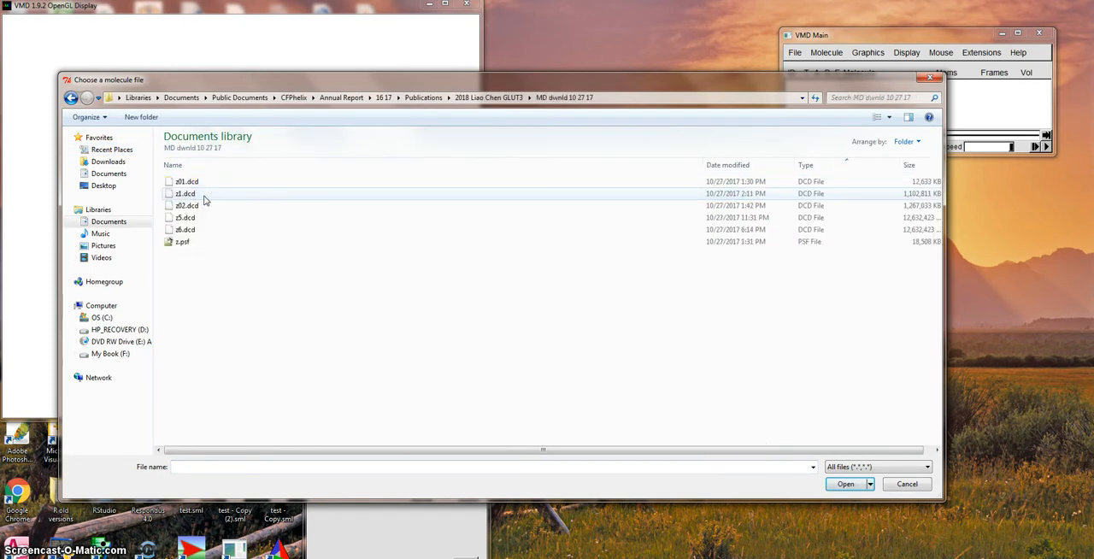
# Load the z5.dcd trajectory as a new molecule with a stride of 20.
pyautogui.click(203, 217)
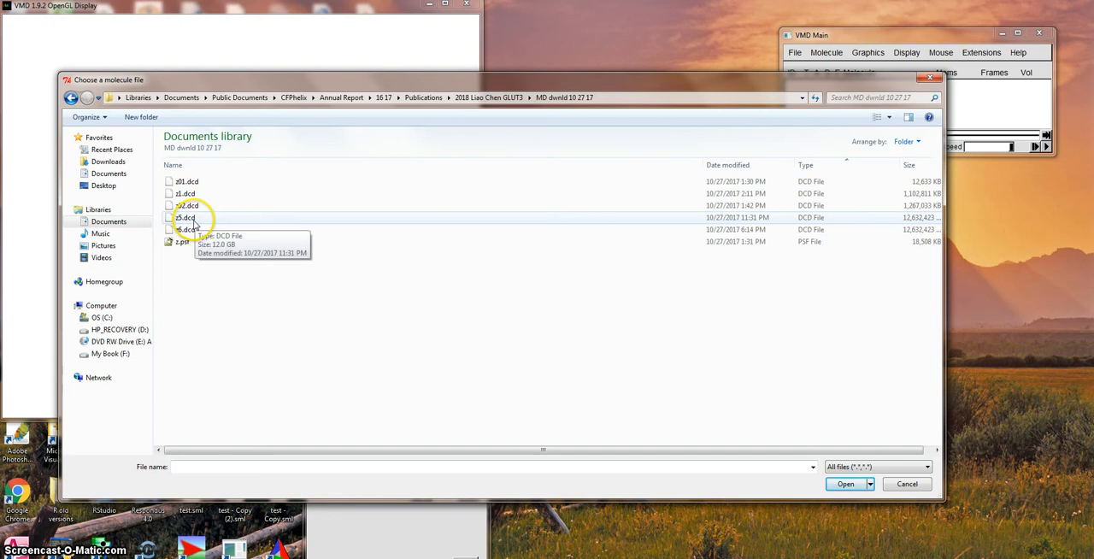
pyautogui.click(194, 221)
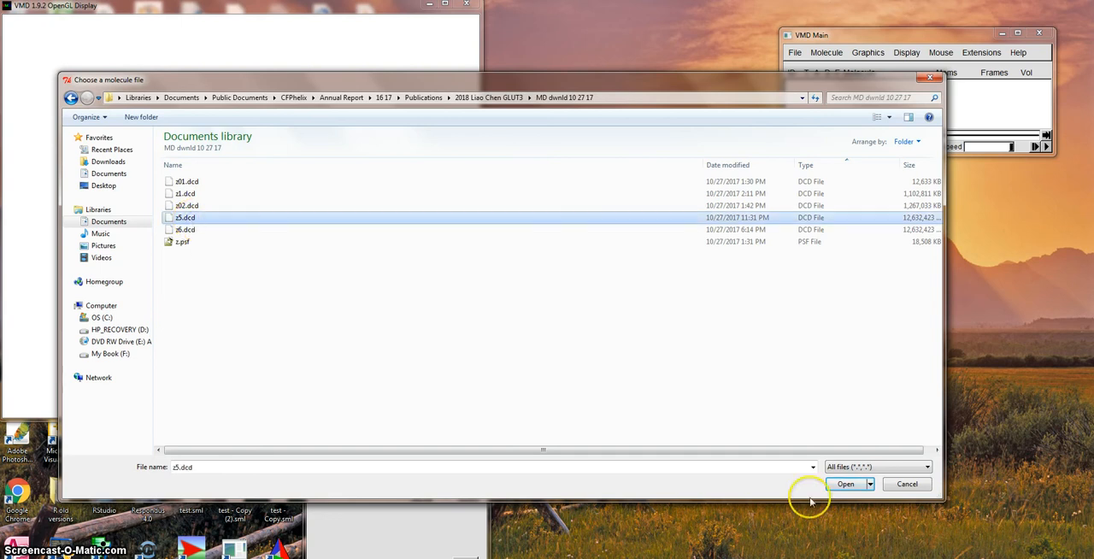
pyautogui.click(846, 485)
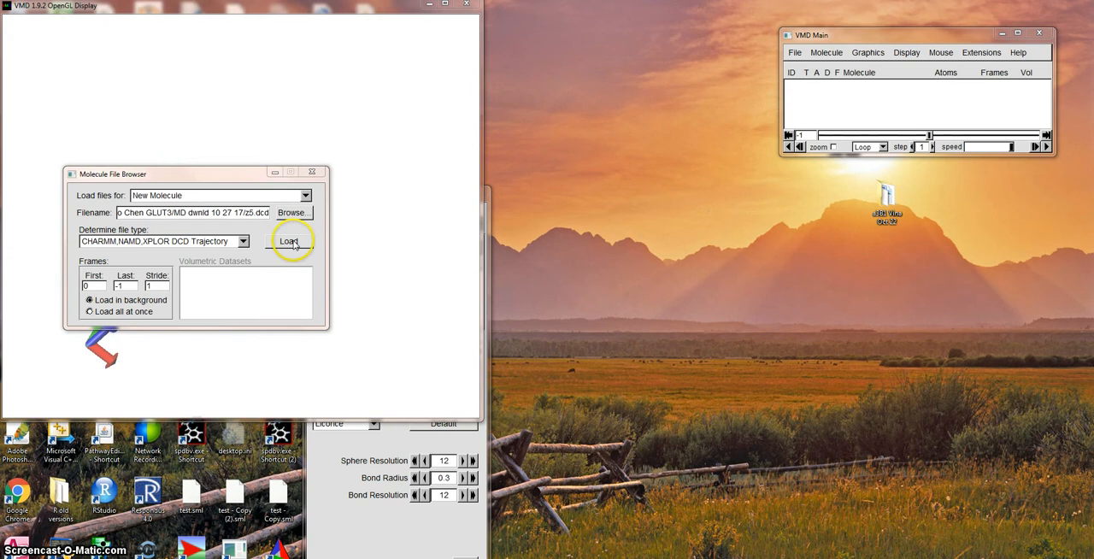
pyautogui.doubleClick(162, 285)
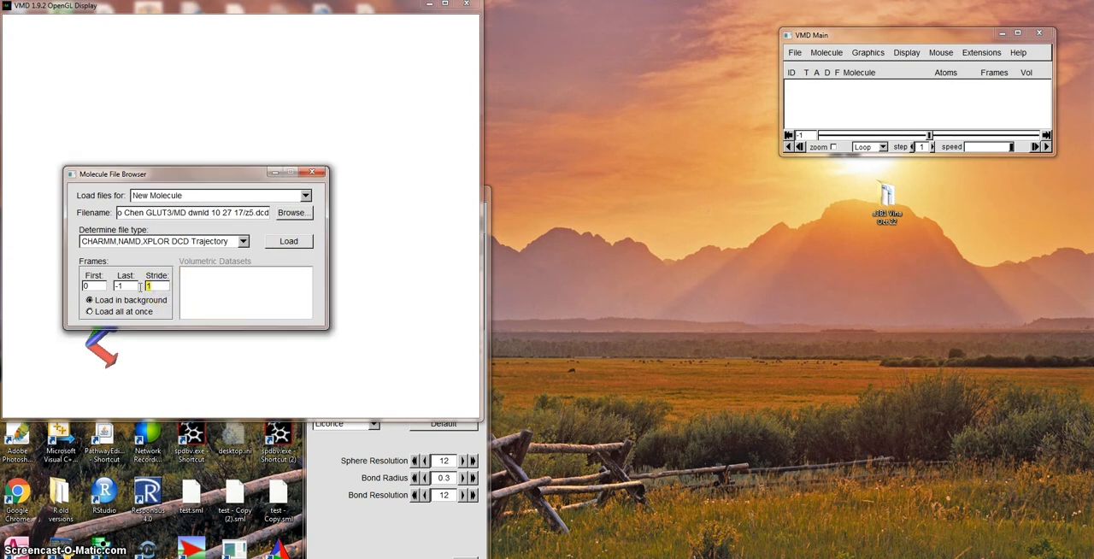
pyautogui.click(290, 241)
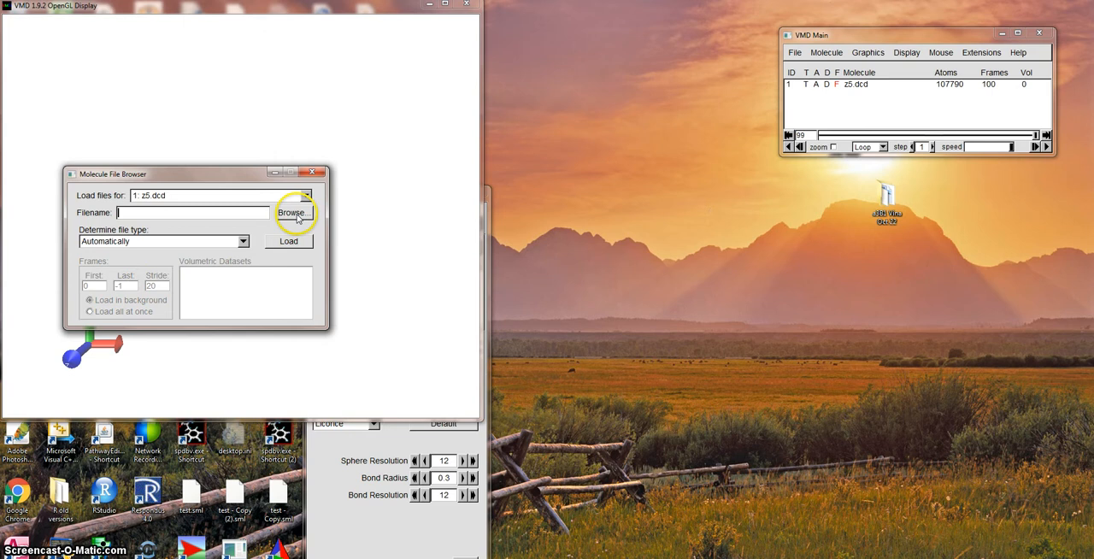
# Load the z.psf structure file into the z5.dcd molecule and close the molecule file browser.
pyautogui.click(291, 213)
pyautogui.click(219, 244)
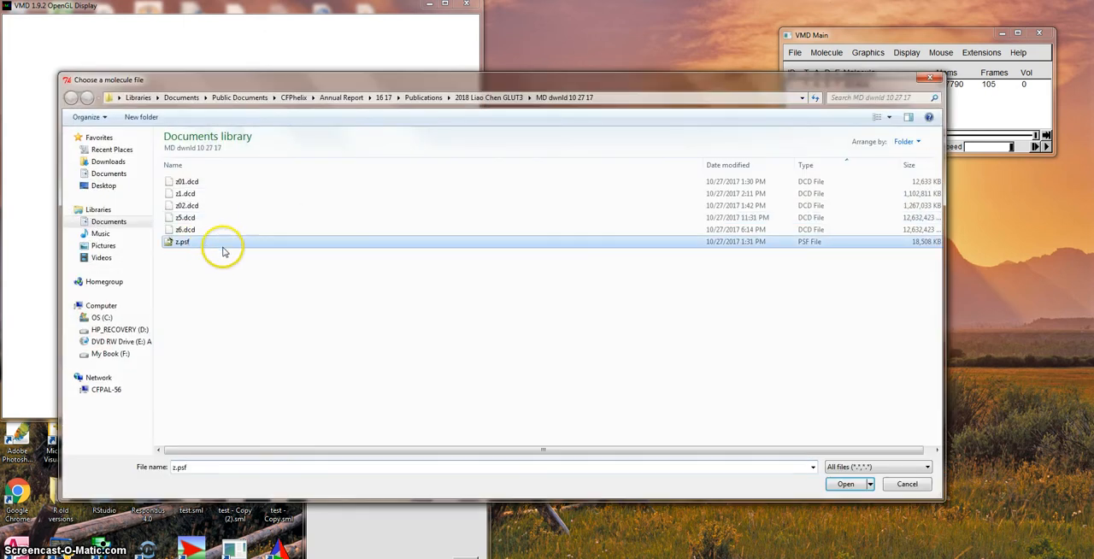
pyautogui.click(843, 483)
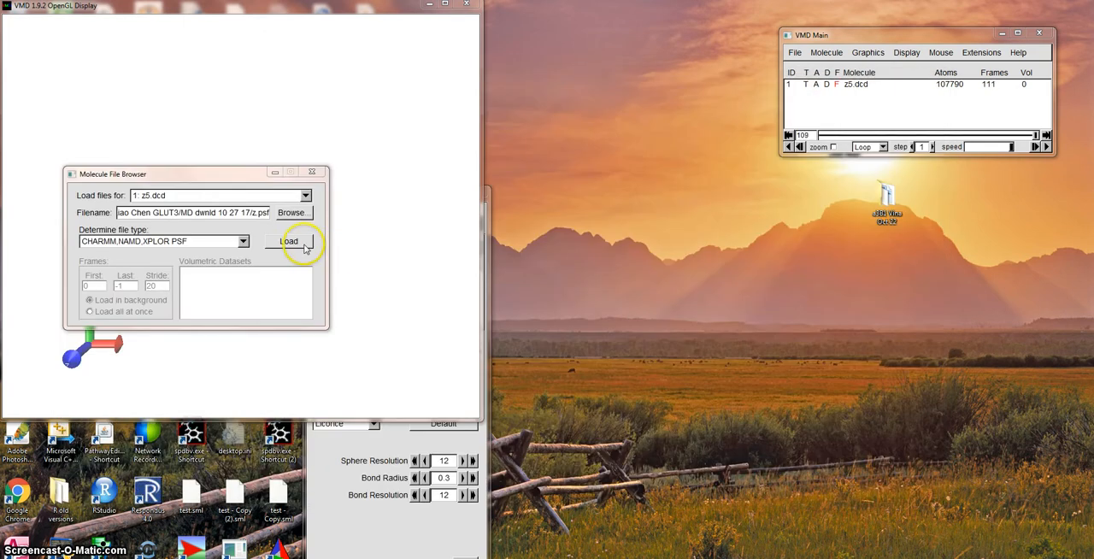
pyautogui.click(303, 247)
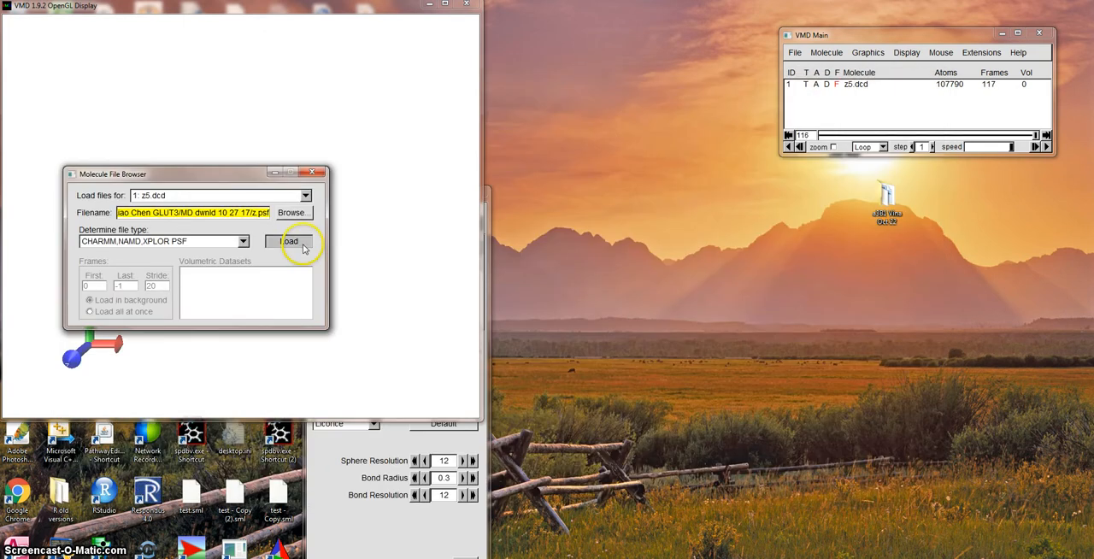
pyautogui.click(312, 173)
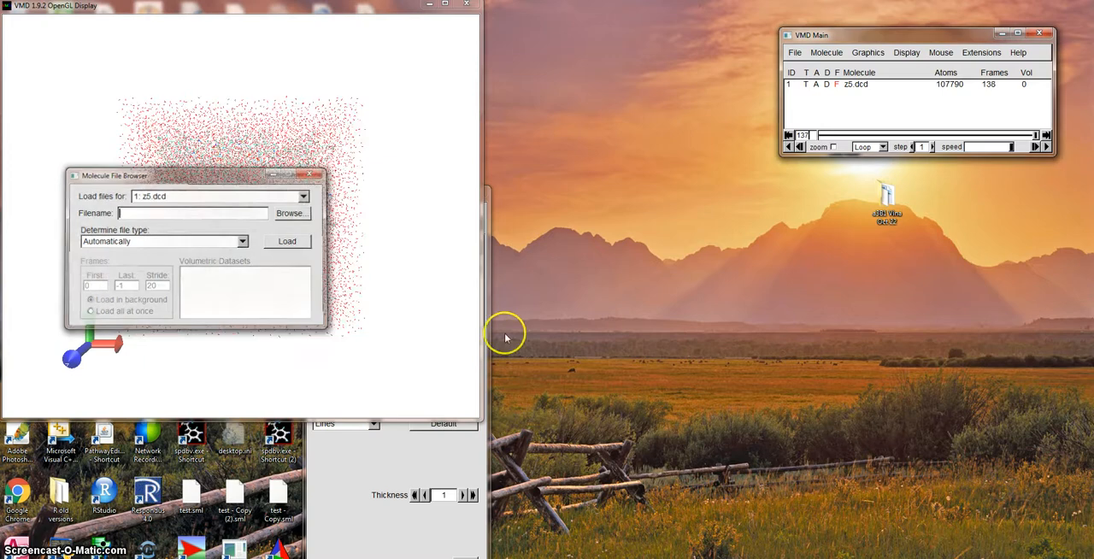
# Bring the graphical representations window beside the structure display and restrict the z5.dcd representation to chain P.
pyautogui.click(489, 416)
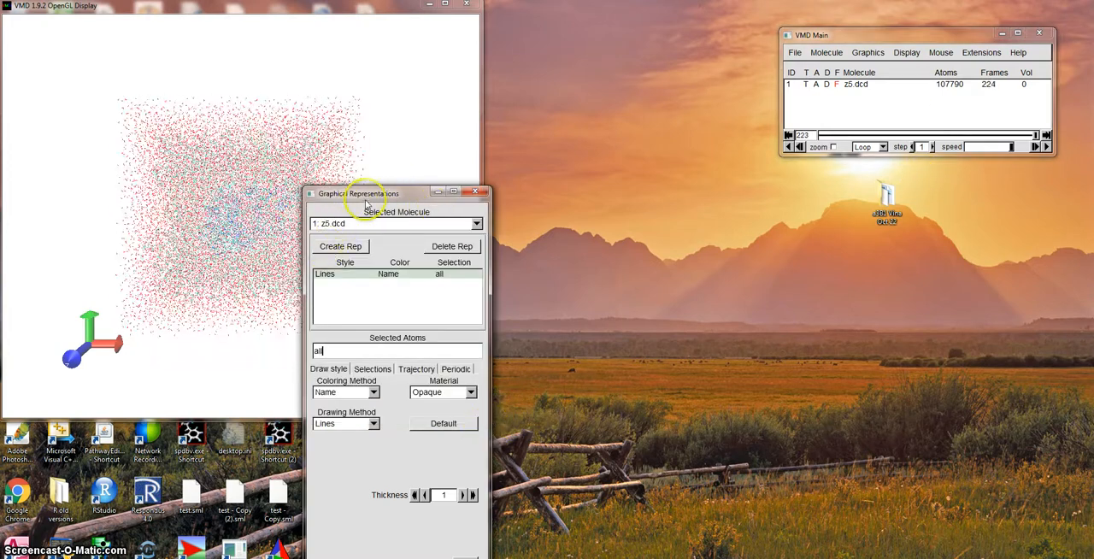
pyautogui.moveTo(367, 199); pyautogui.dragTo(783, 199)
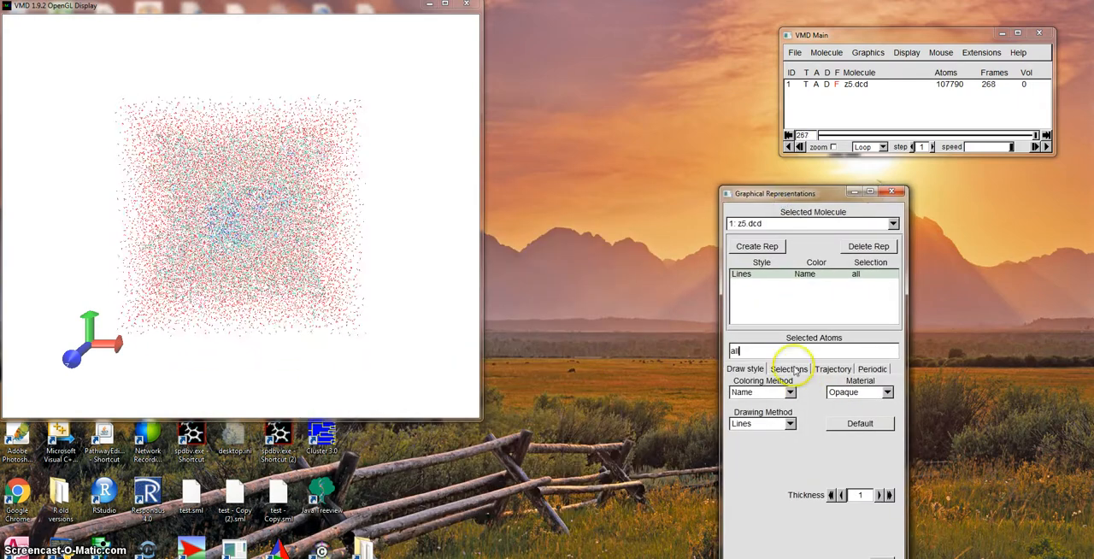
pyautogui.moveTo(750, 351); pyautogui.dragTo(719, 352)
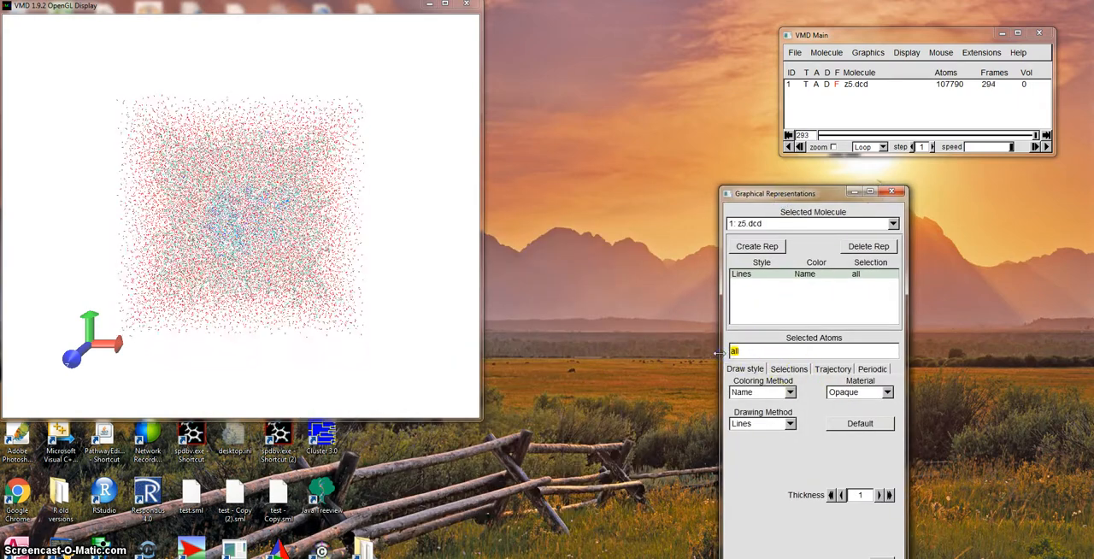
pyautogui.write('chain P')
pyautogui.press('Return')
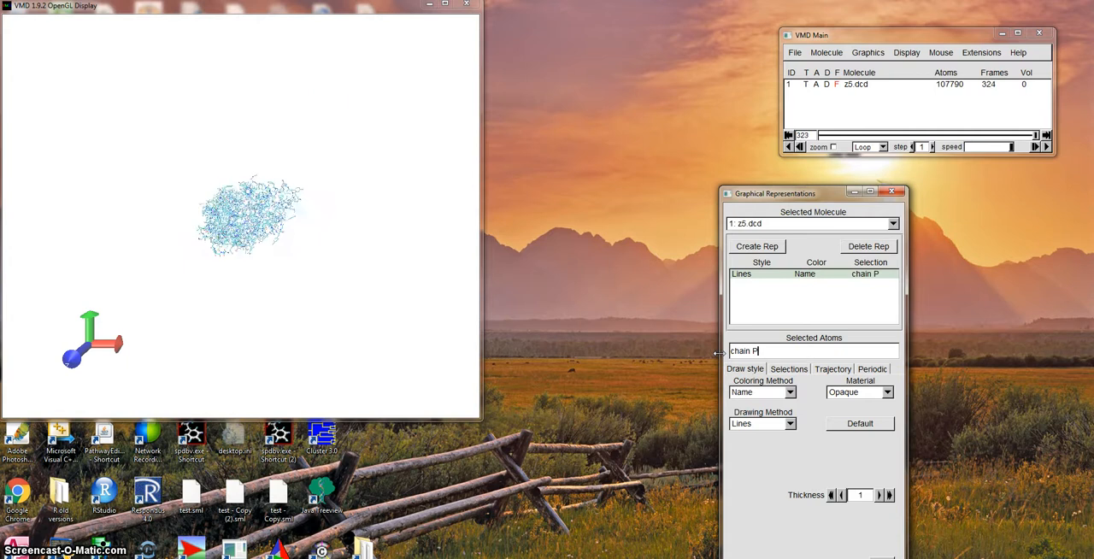
# Rotate the protein to a side view and set the chain P representation's drawing method to NewCartoon.
pyautogui.moveTo(316, 263); pyautogui.dragTo(314, 195)
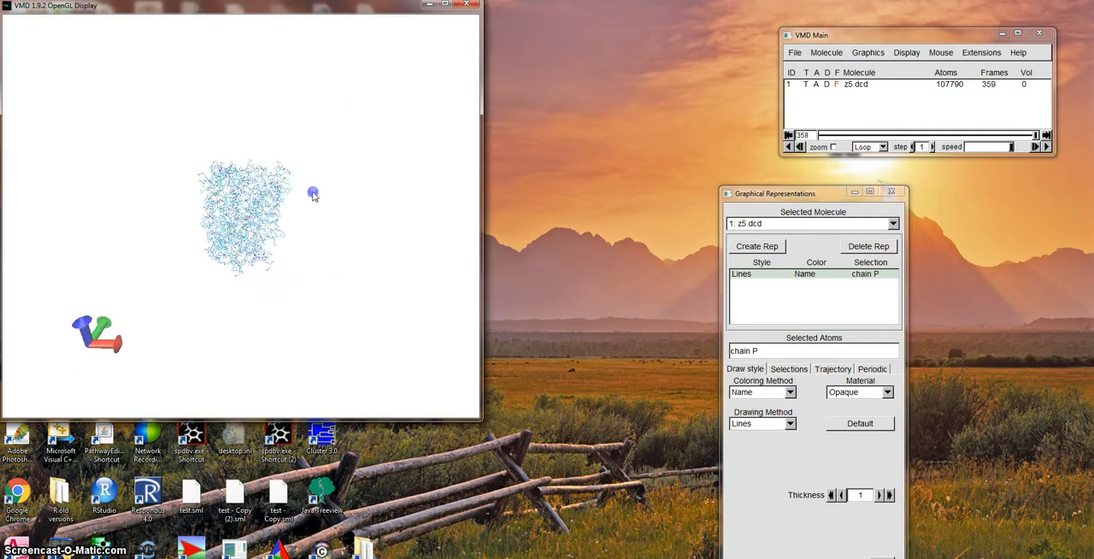
pyautogui.click(790, 425)
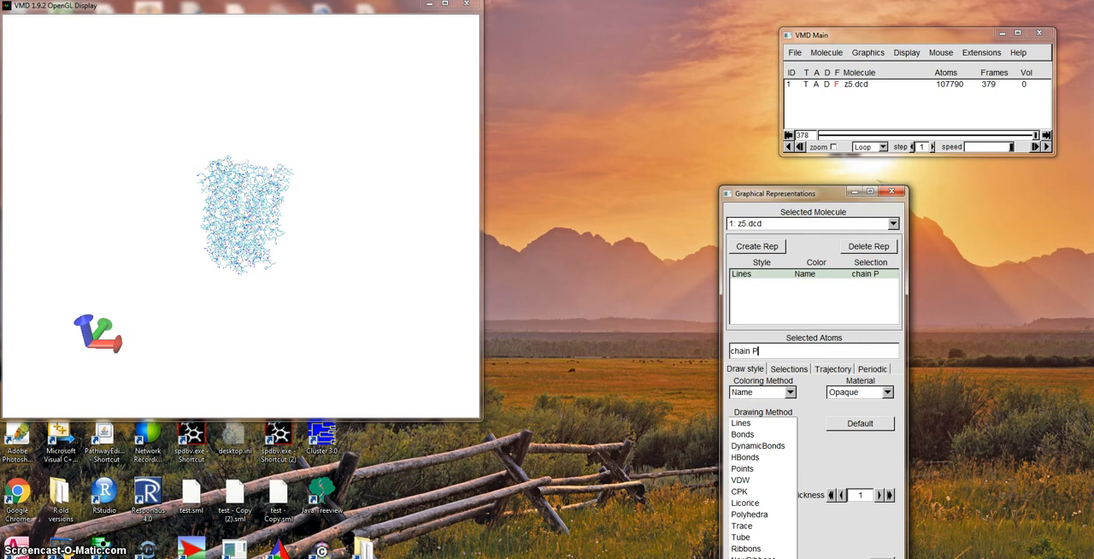
pyautogui.click(756, 558)
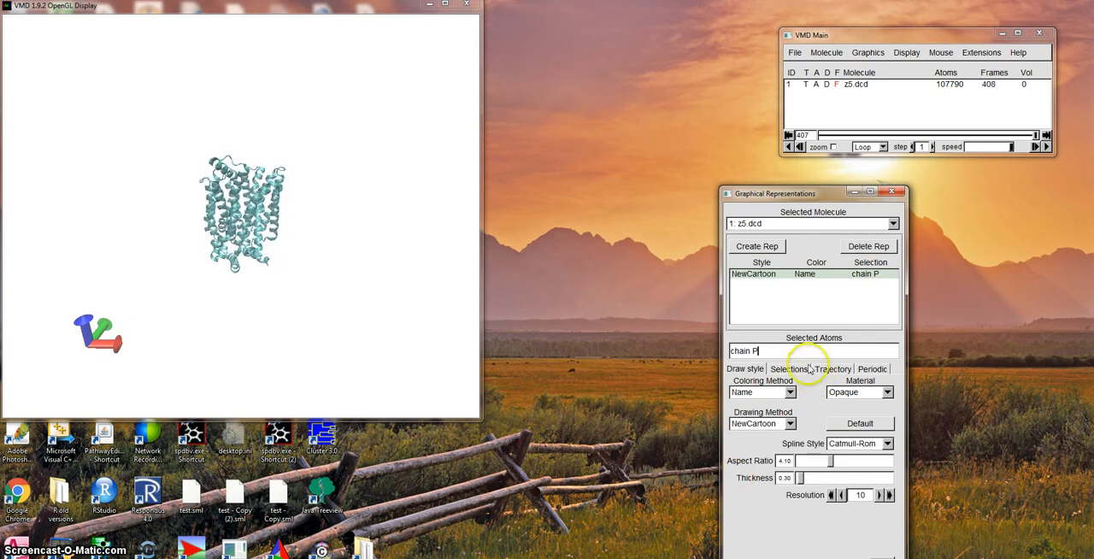
# Create a second representation of the z5.dcd molecule for chain O and set its drawing method to VDW.
pyautogui.click(771, 247)
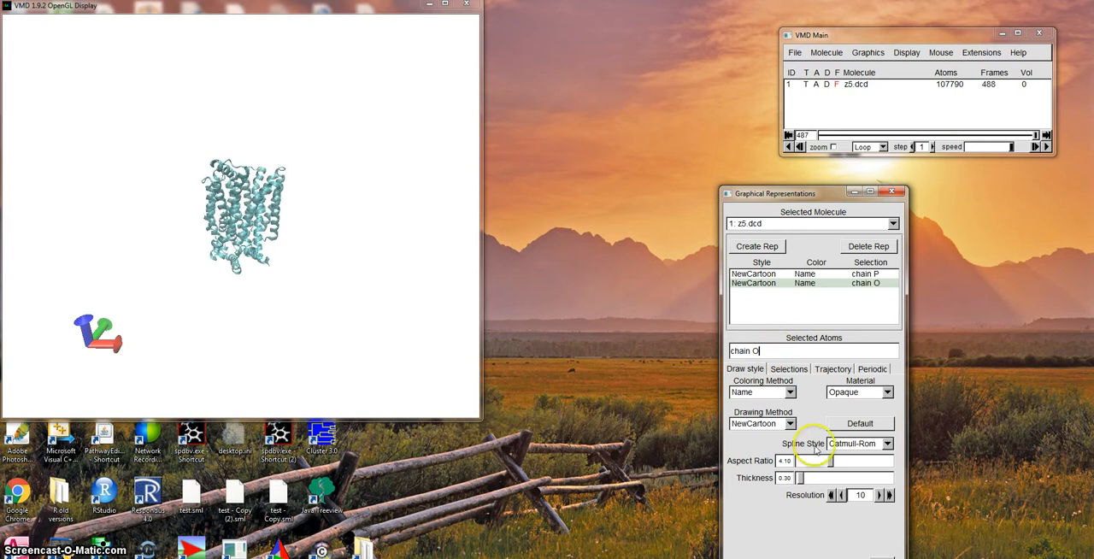
pyautogui.click(791, 424)
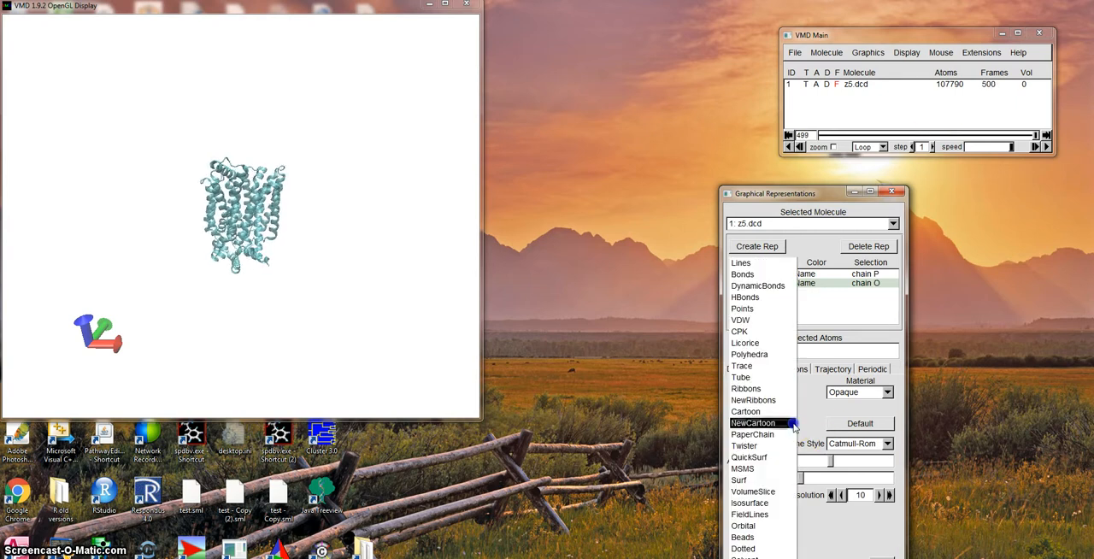
pyautogui.click(740, 320)
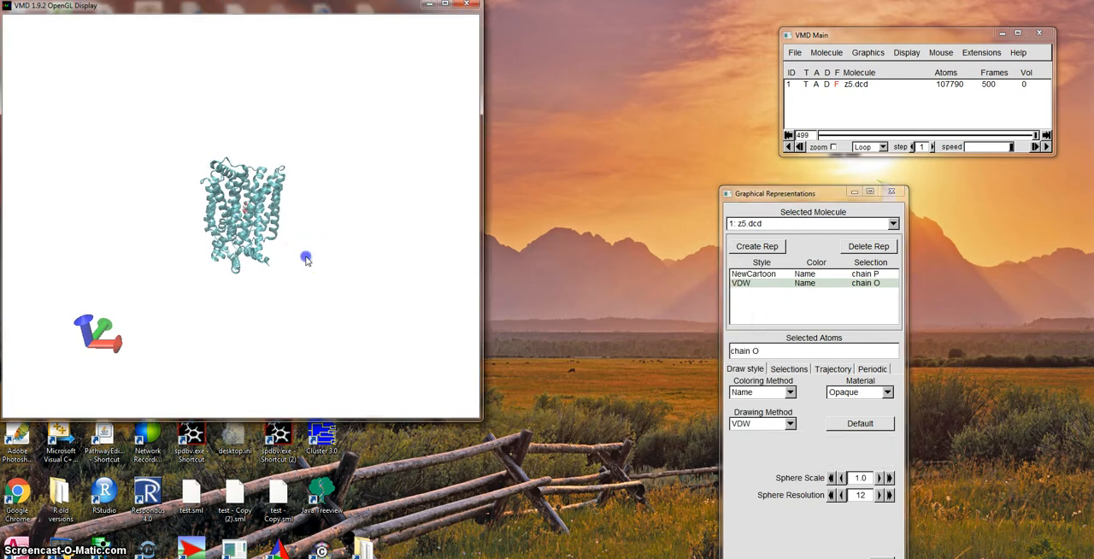
# Zoom in on the chain O molecule between the protein helices and play the trajectory forward.
pyautogui.click(940, 52)
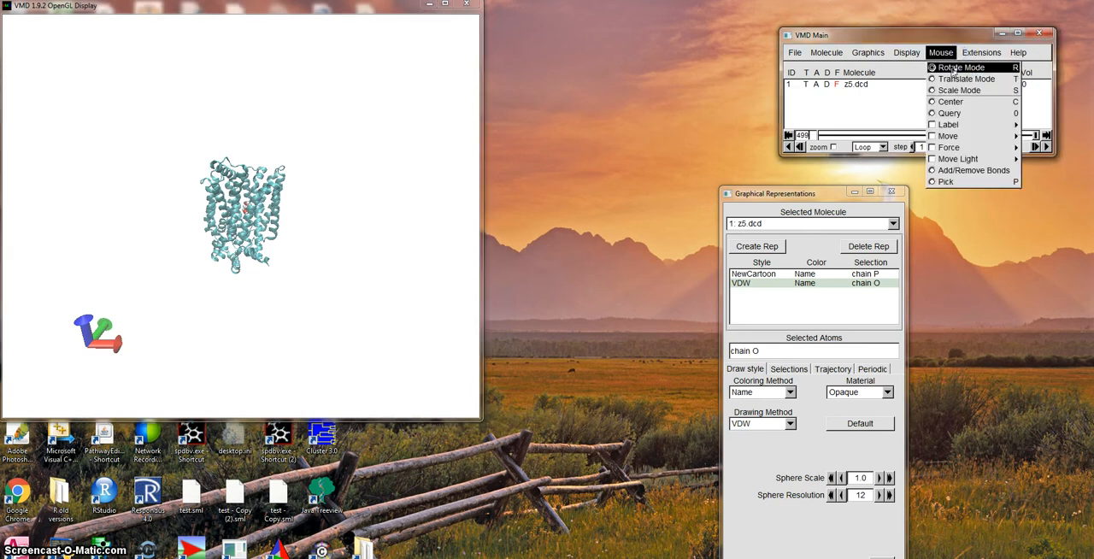
pyautogui.click(955, 79)
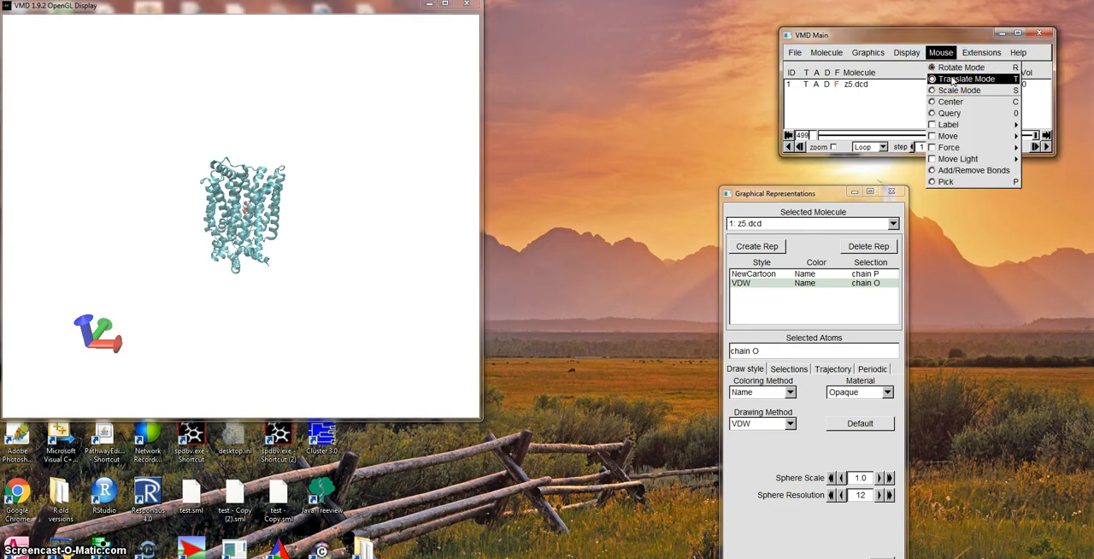
pyautogui.click(958, 89)
pyautogui.moveTo(379, 239); pyautogui.dragTo(818, 299)
pyautogui.moveTo(371, 261); pyautogui.dragTo(964, 291)
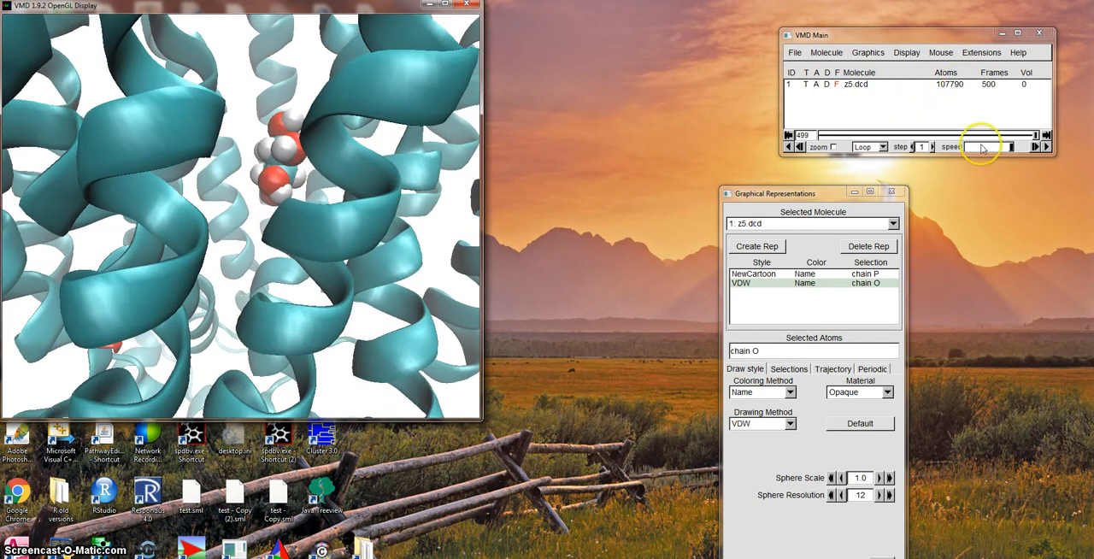
pyautogui.click(1046, 146)
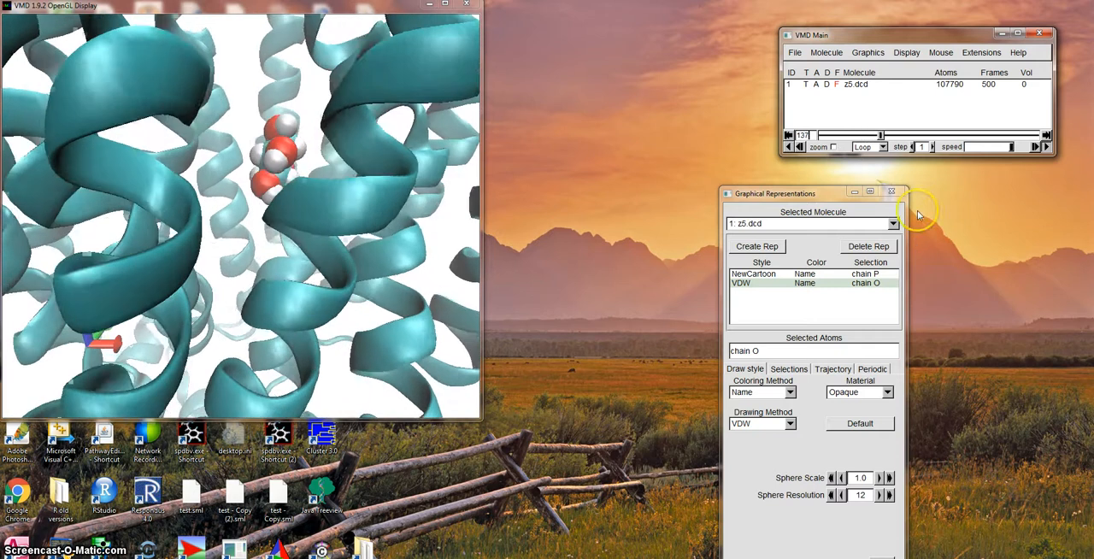
# Change the VDW representation's atom selection to chain W and widen the structure display window.
pyautogui.click(771, 350)
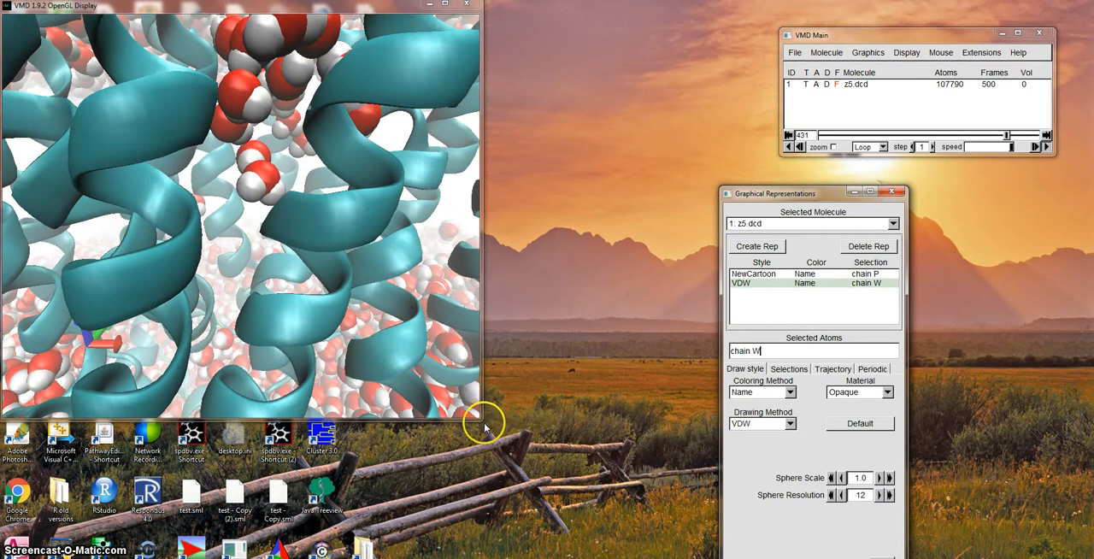
pyautogui.moveTo(480, 418); pyautogui.dragTo(717, 418)
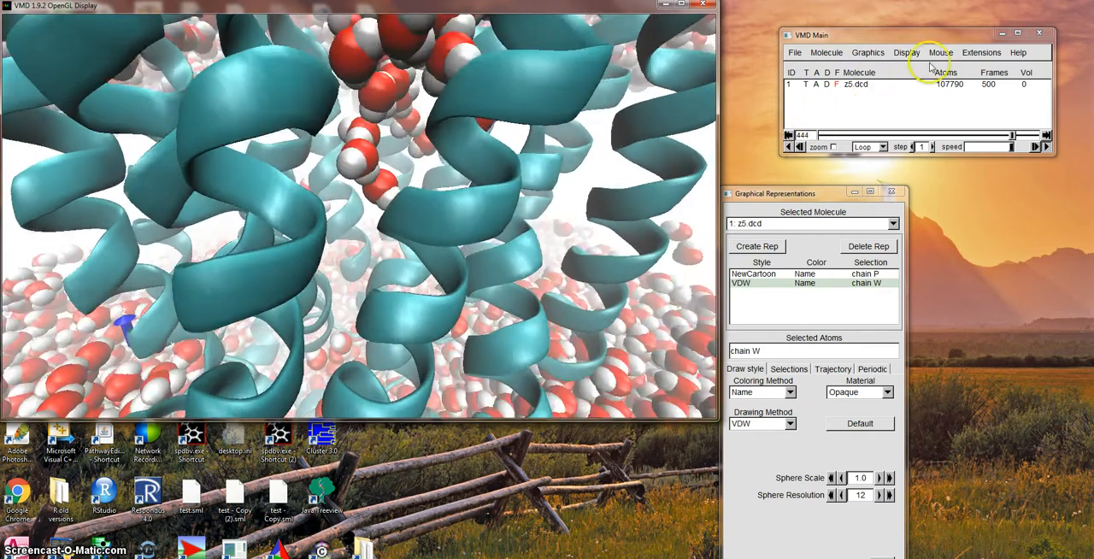
# Translate and scale the view to examine the chain W water molecules among the protein helices as the trajectory plays.
pyautogui.click(941, 53)
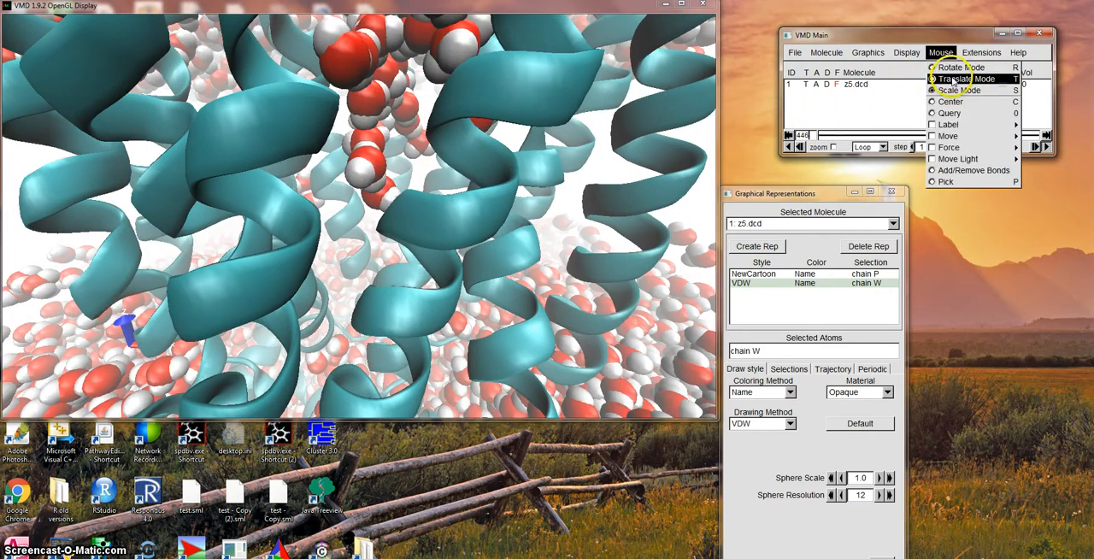
pyautogui.click(954, 79)
pyautogui.moveTo(435, 237); pyautogui.dragTo(242, 232)
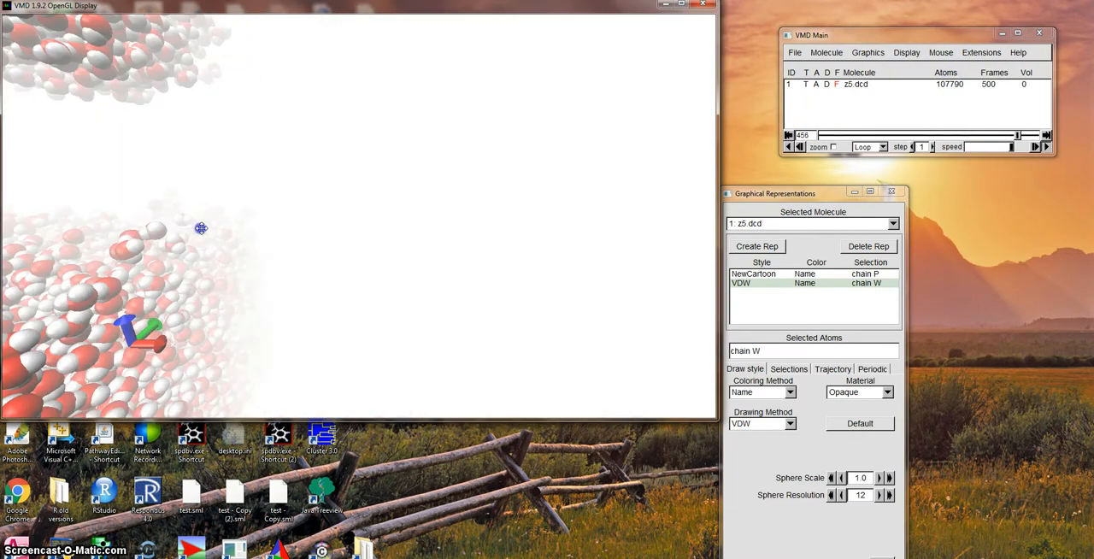
pyautogui.click(940, 53)
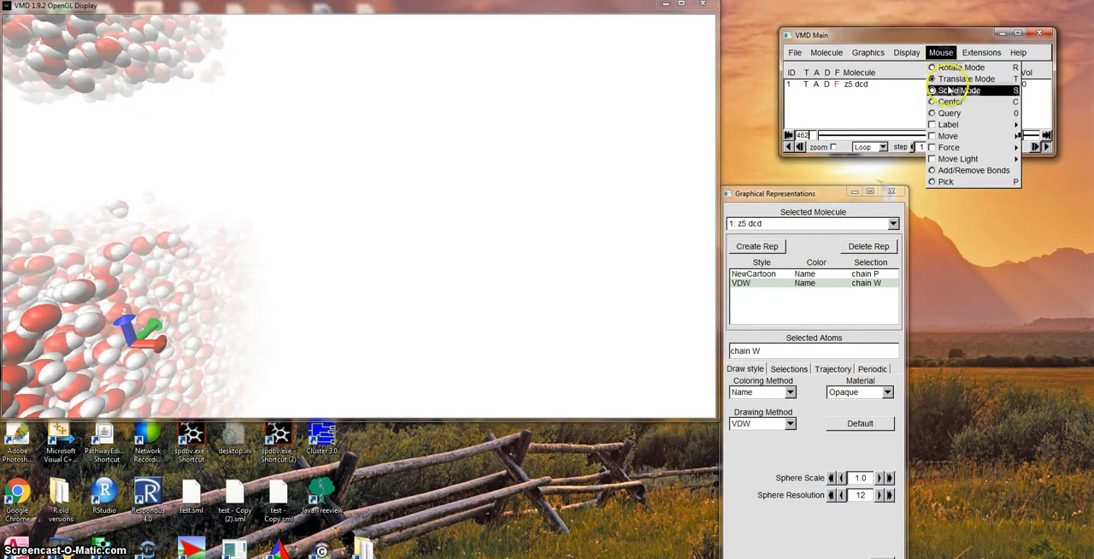
pyautogui.click(949, 92)
pyautogui.moveTo(242, 166); pyautogui.dragTo(507, 184)
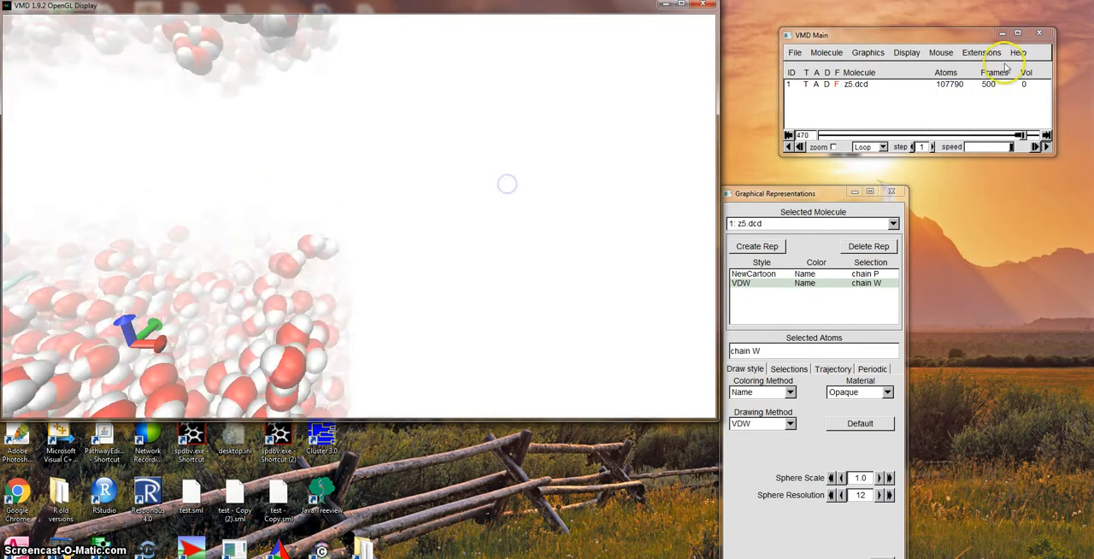
pyautogui.click(939, 52)
pyautogui.click(949, 80)
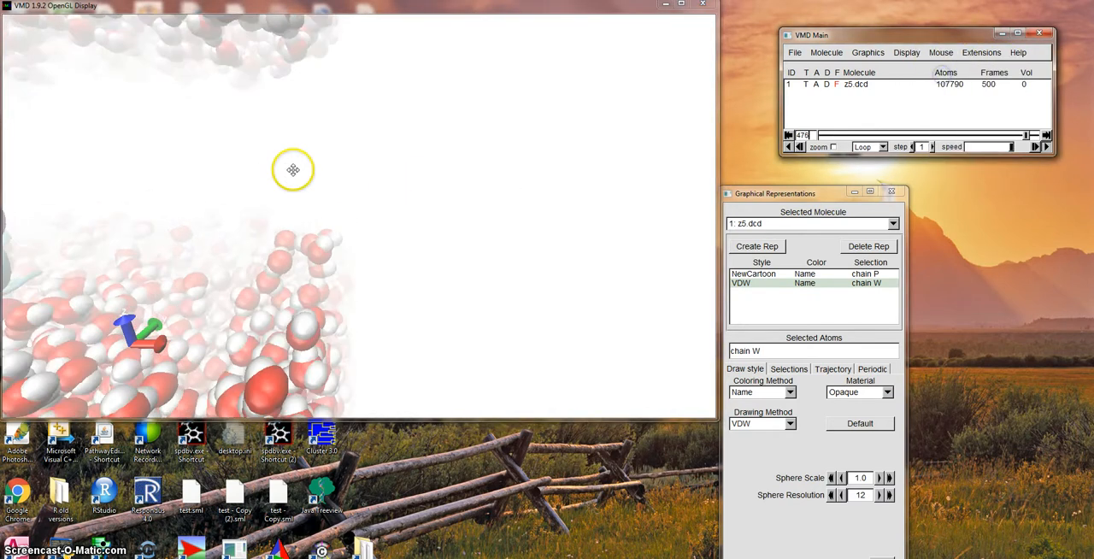
pyautogui.moveTo(291, 168); pyautogui.dragTo(734, 196)
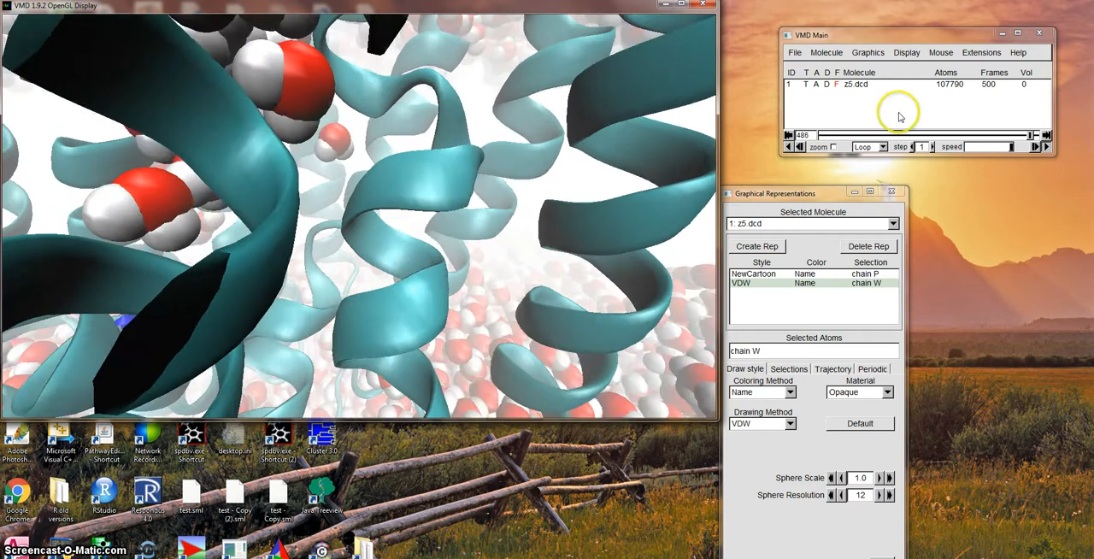